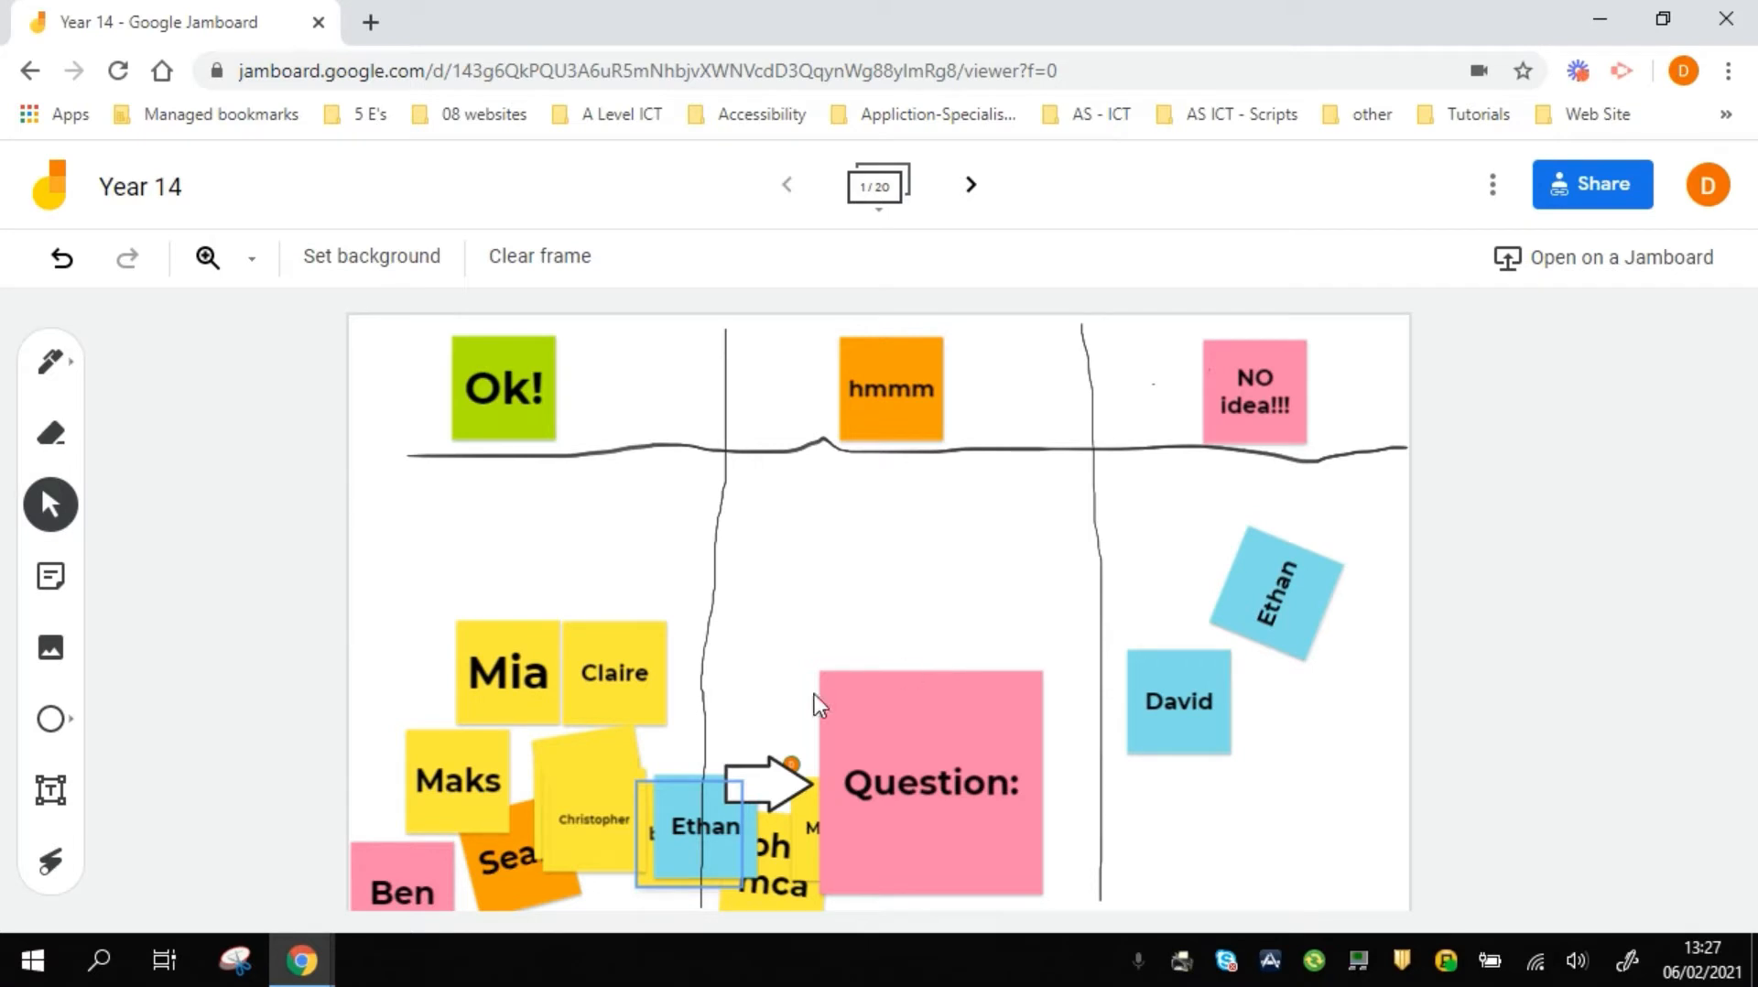
# - Move three yellow student name notes higher up in the "Ok!" column of the Year 14 jam
pyautogui.moveTo(608, 690); pyautogui.dragTo(542, 555)
pyautogui.moveTo(589, 783); pyautogui.dragTo(610, 540)
pyautogui.moveTo(584, 824); pyautogui.dragTo(598, 680)
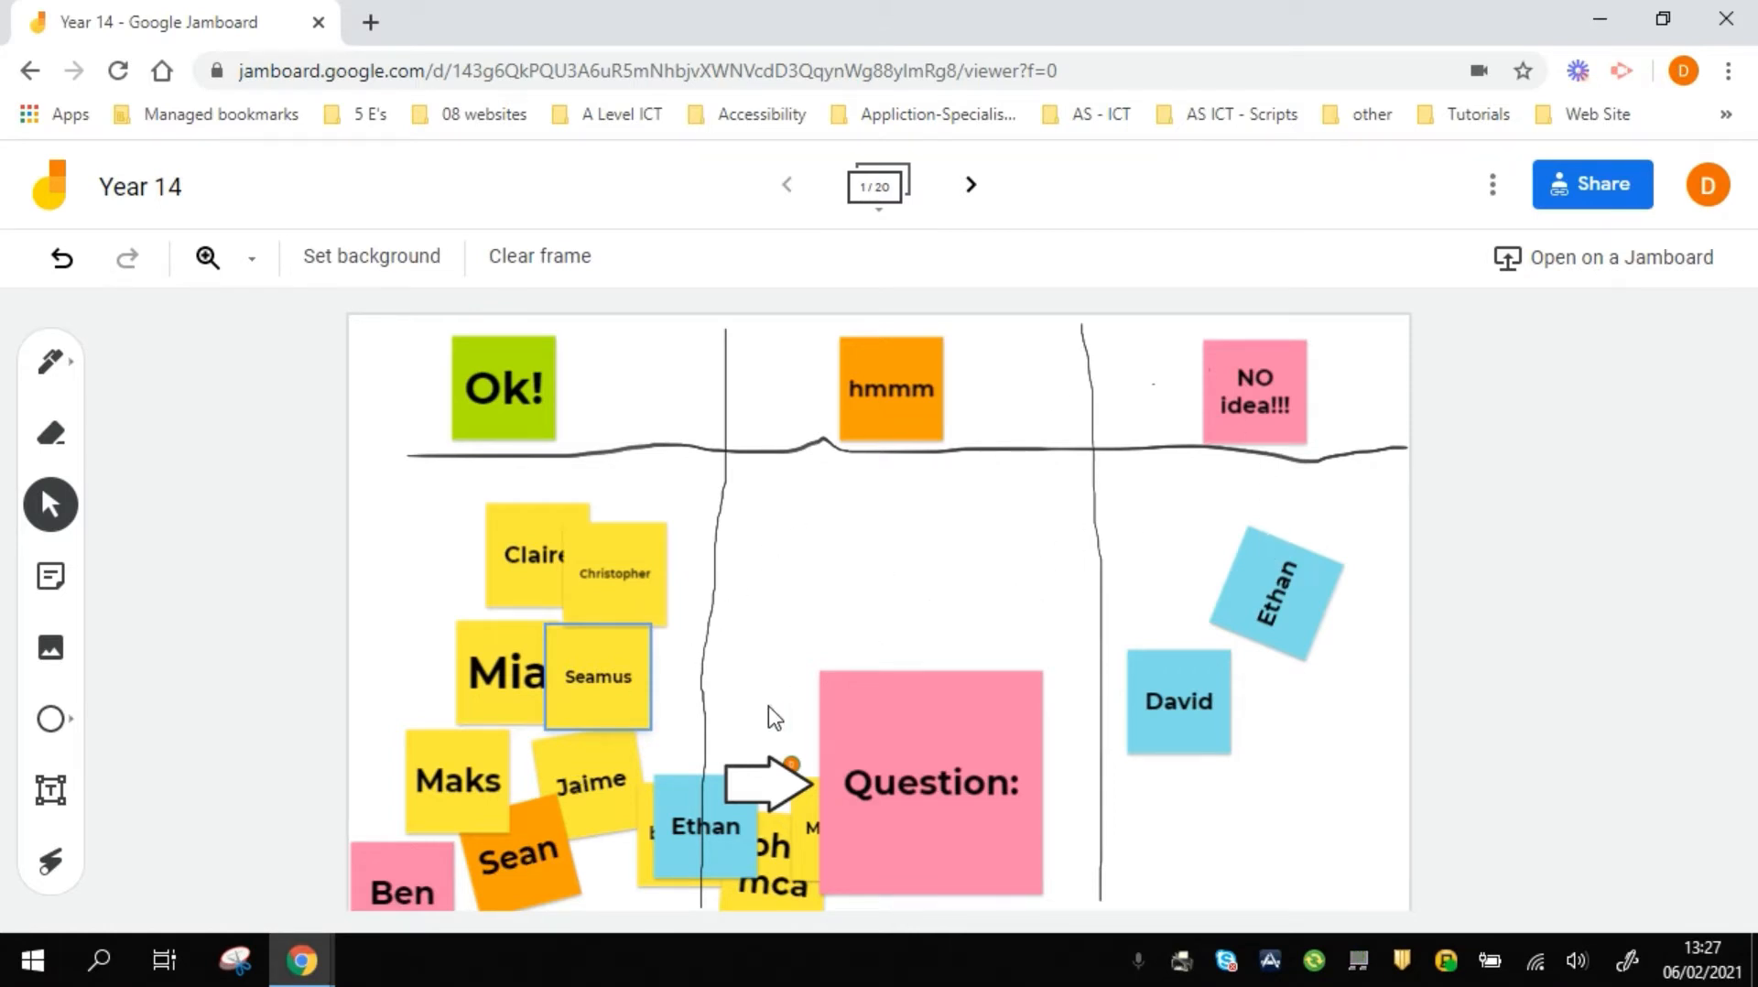
# - Open Jamboard from the Google apps in a new browser tab and create a new jam
pyautogui.hotkey('ctrl', 't')
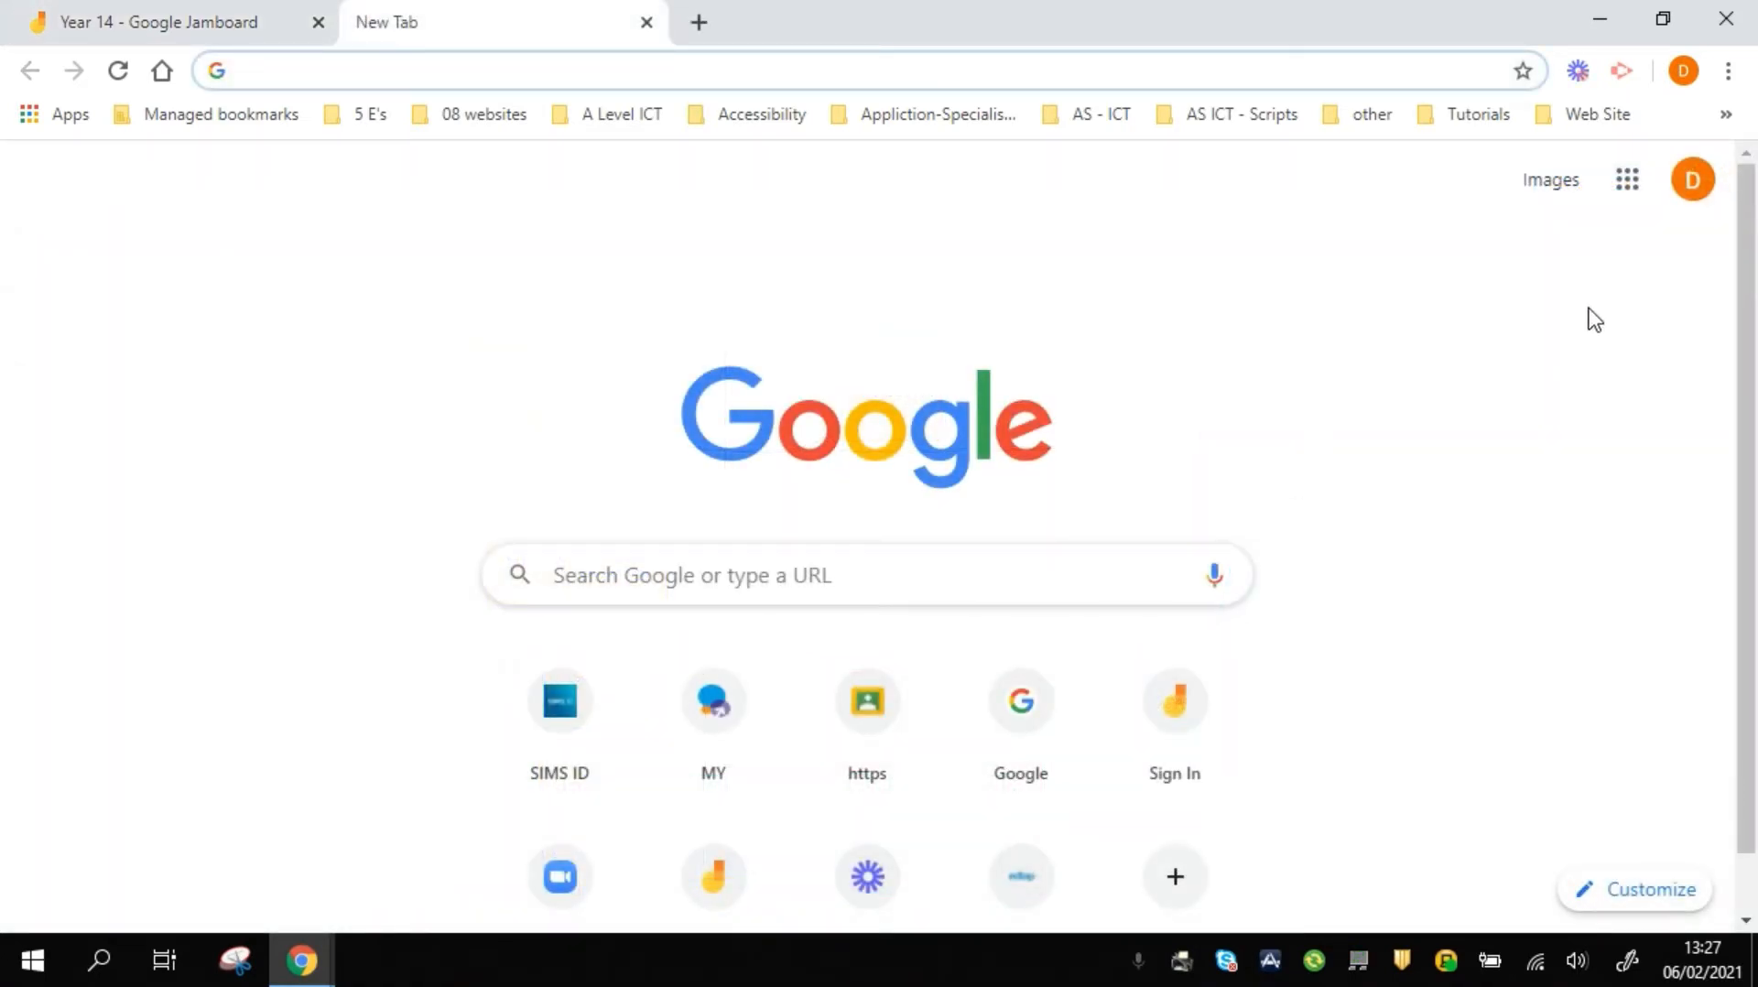
pyautogui.click(1629, 183)
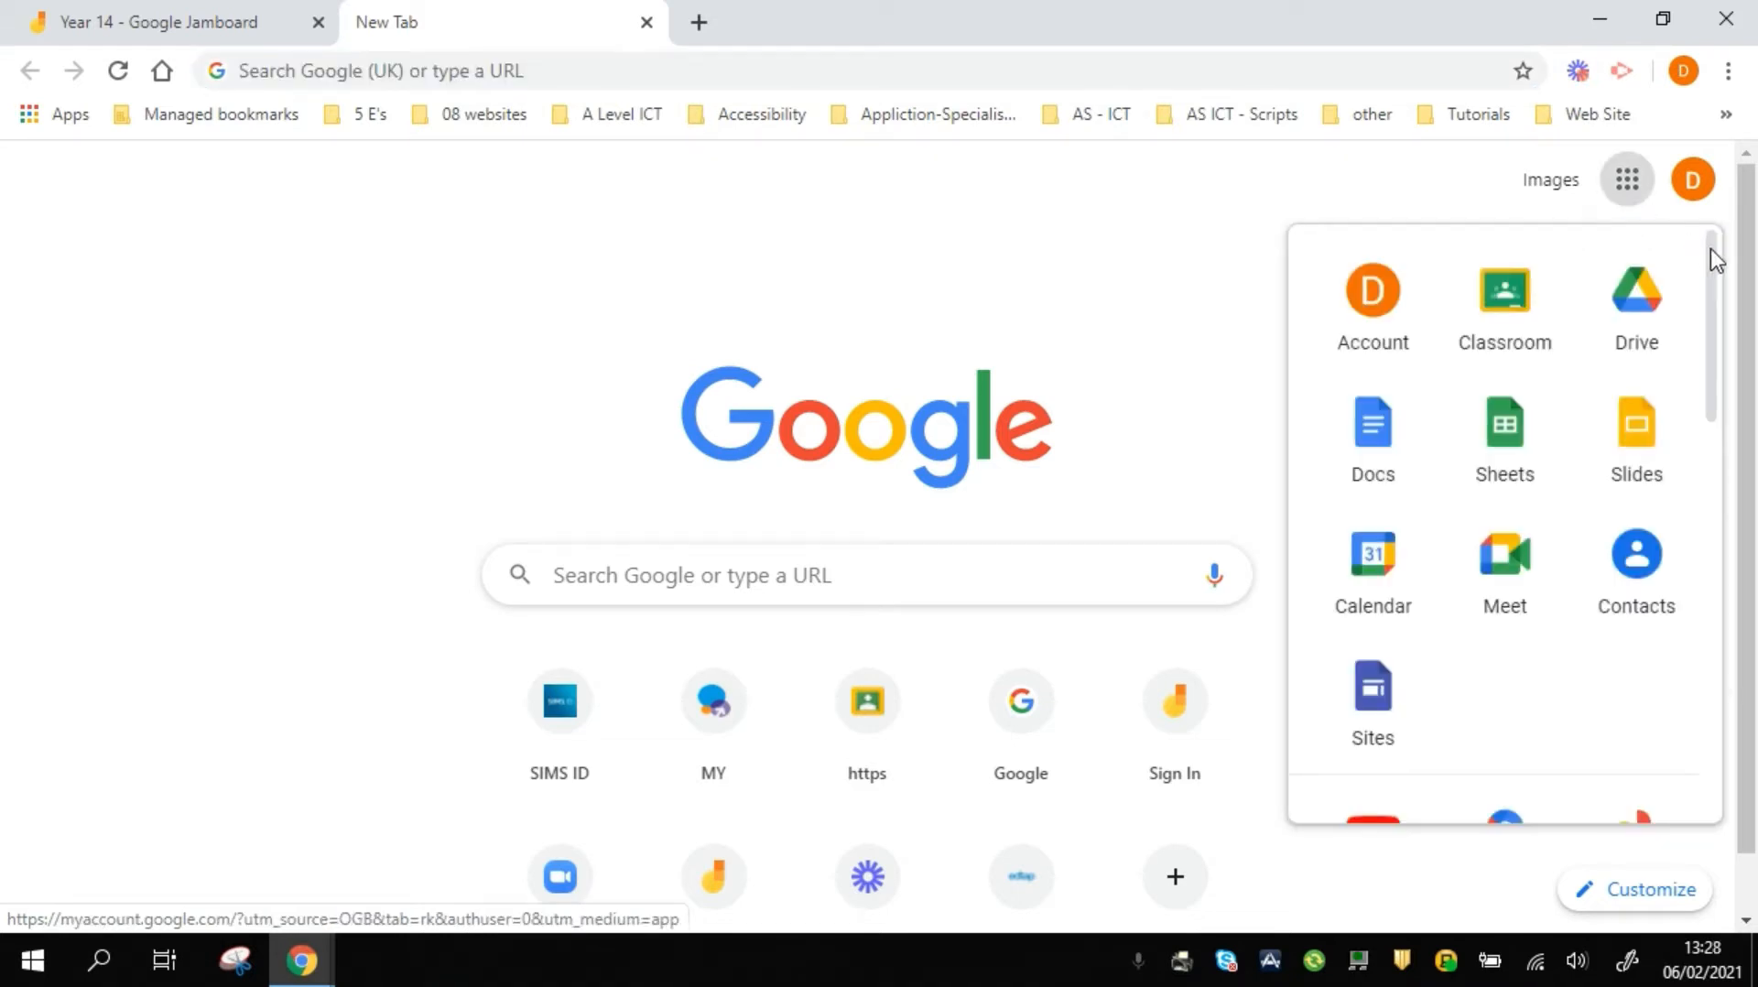
pyautogui.moveTo(1720, 265); pyautogui.dragTo(1726, 461)
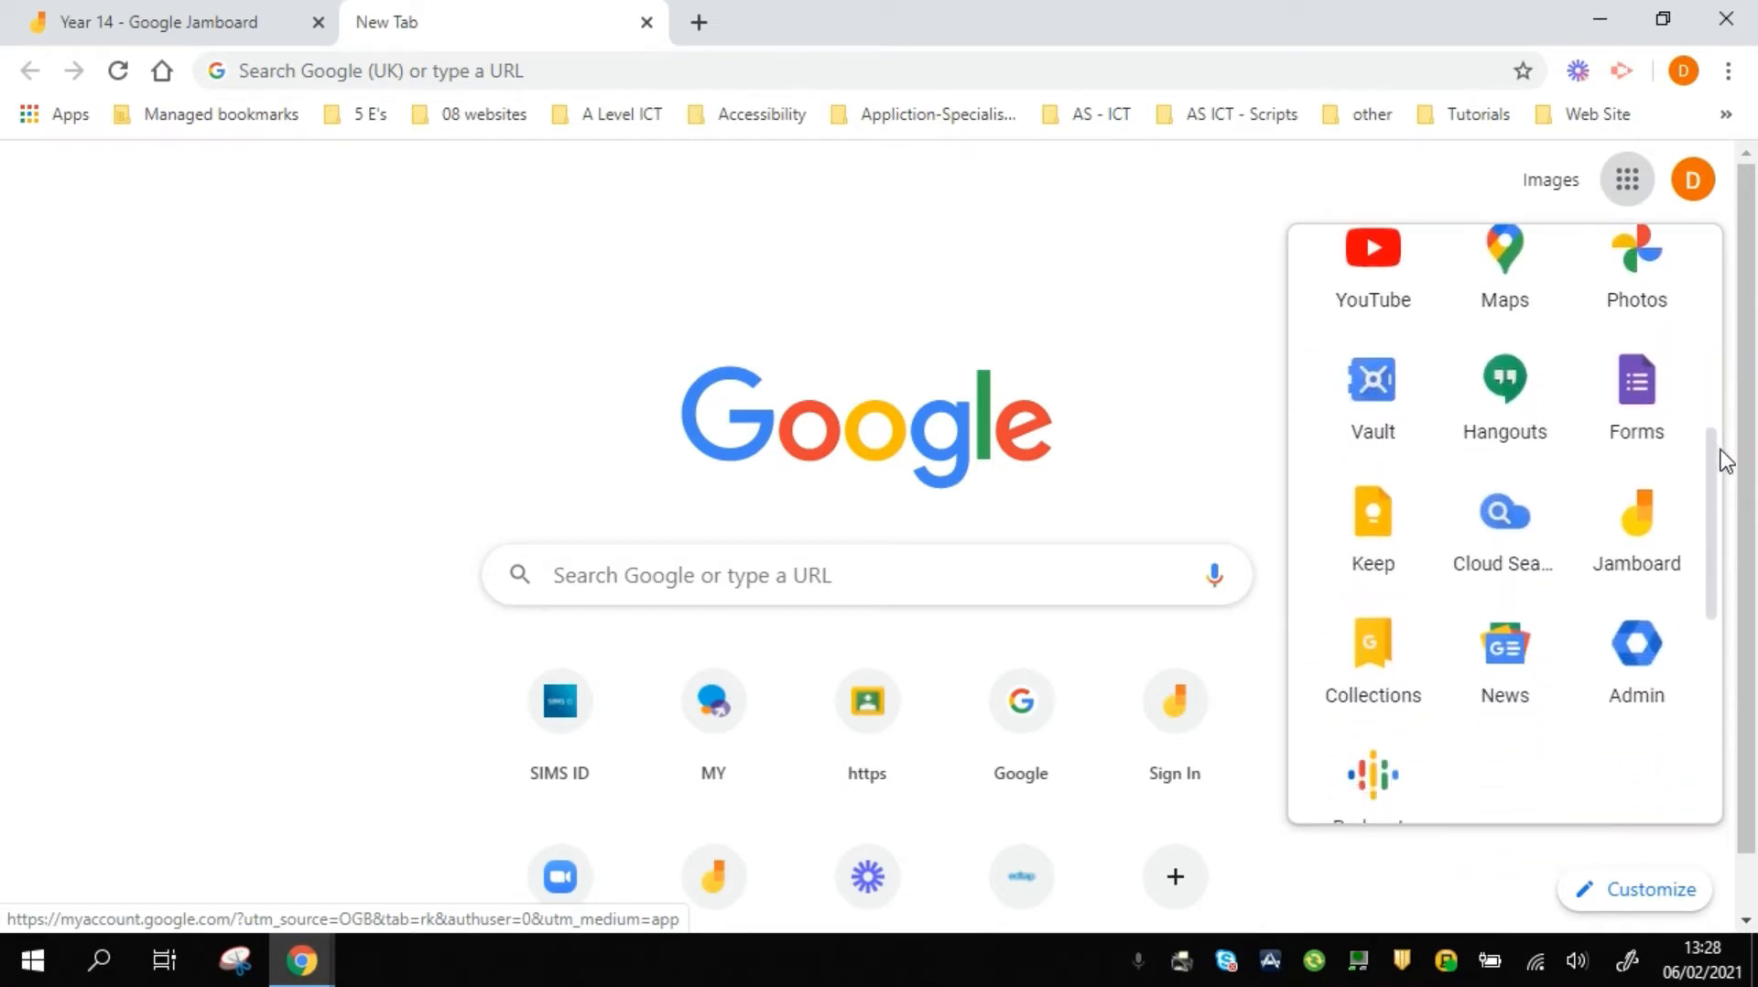
pyautogui.click(1645, 530)
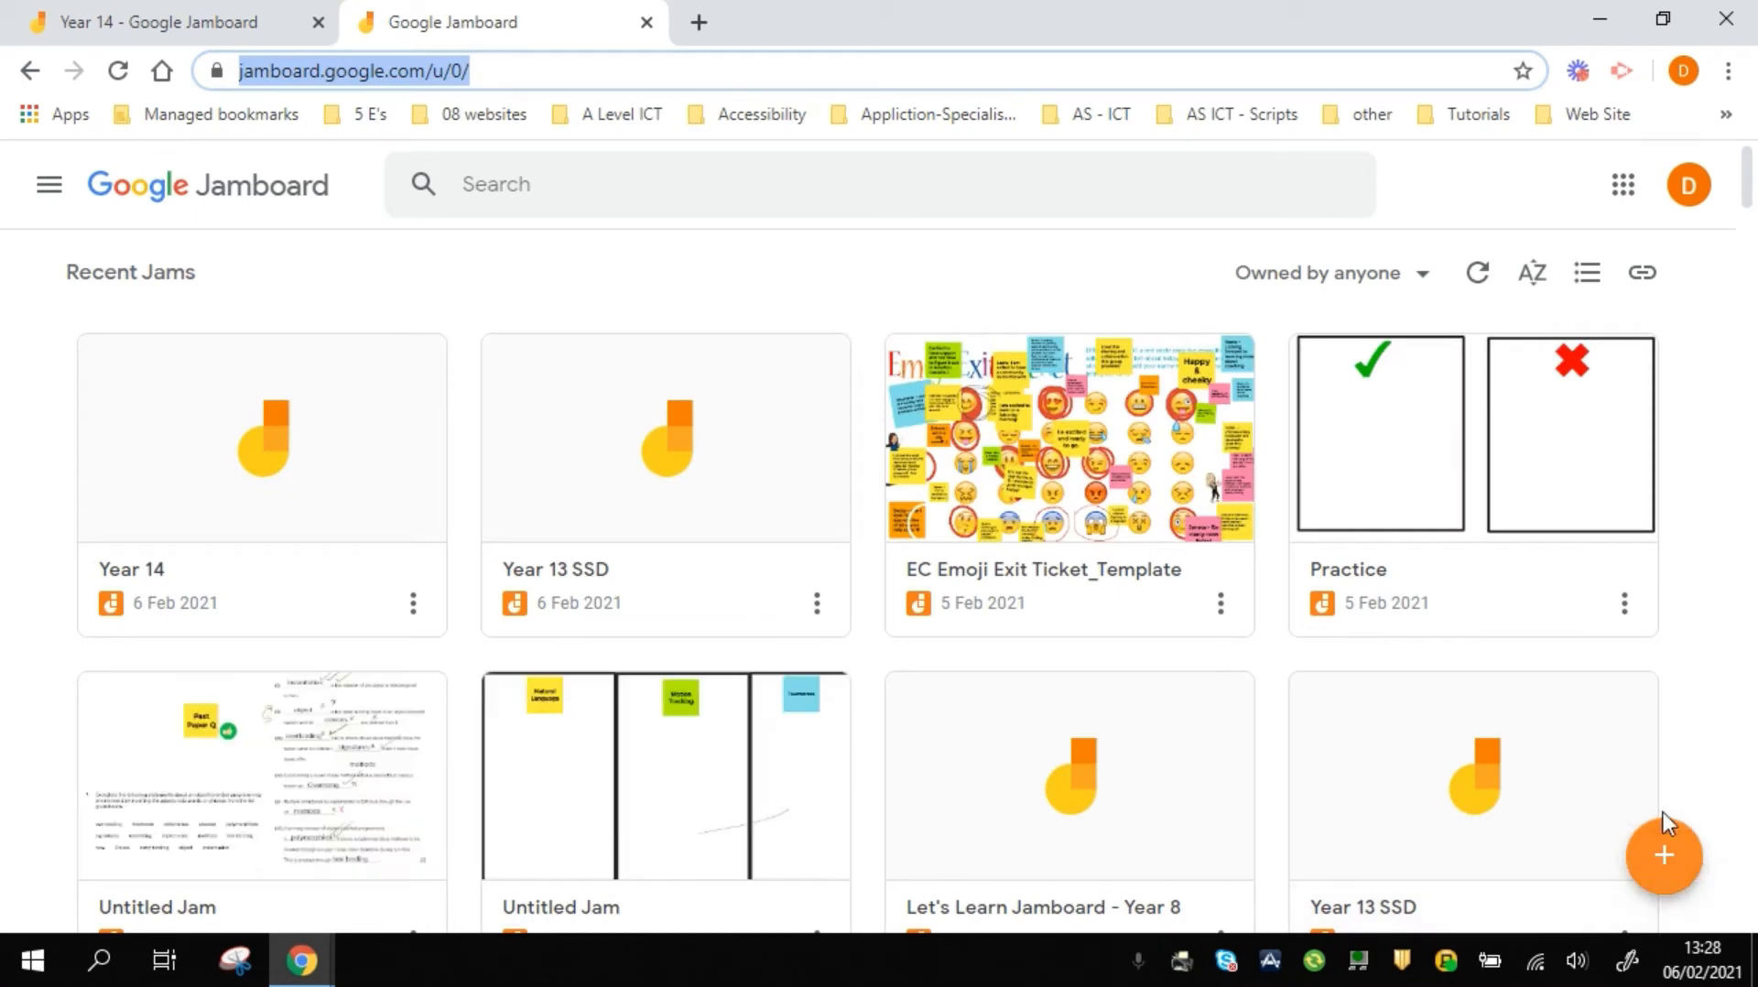
pyautogui.click(1660, 864)
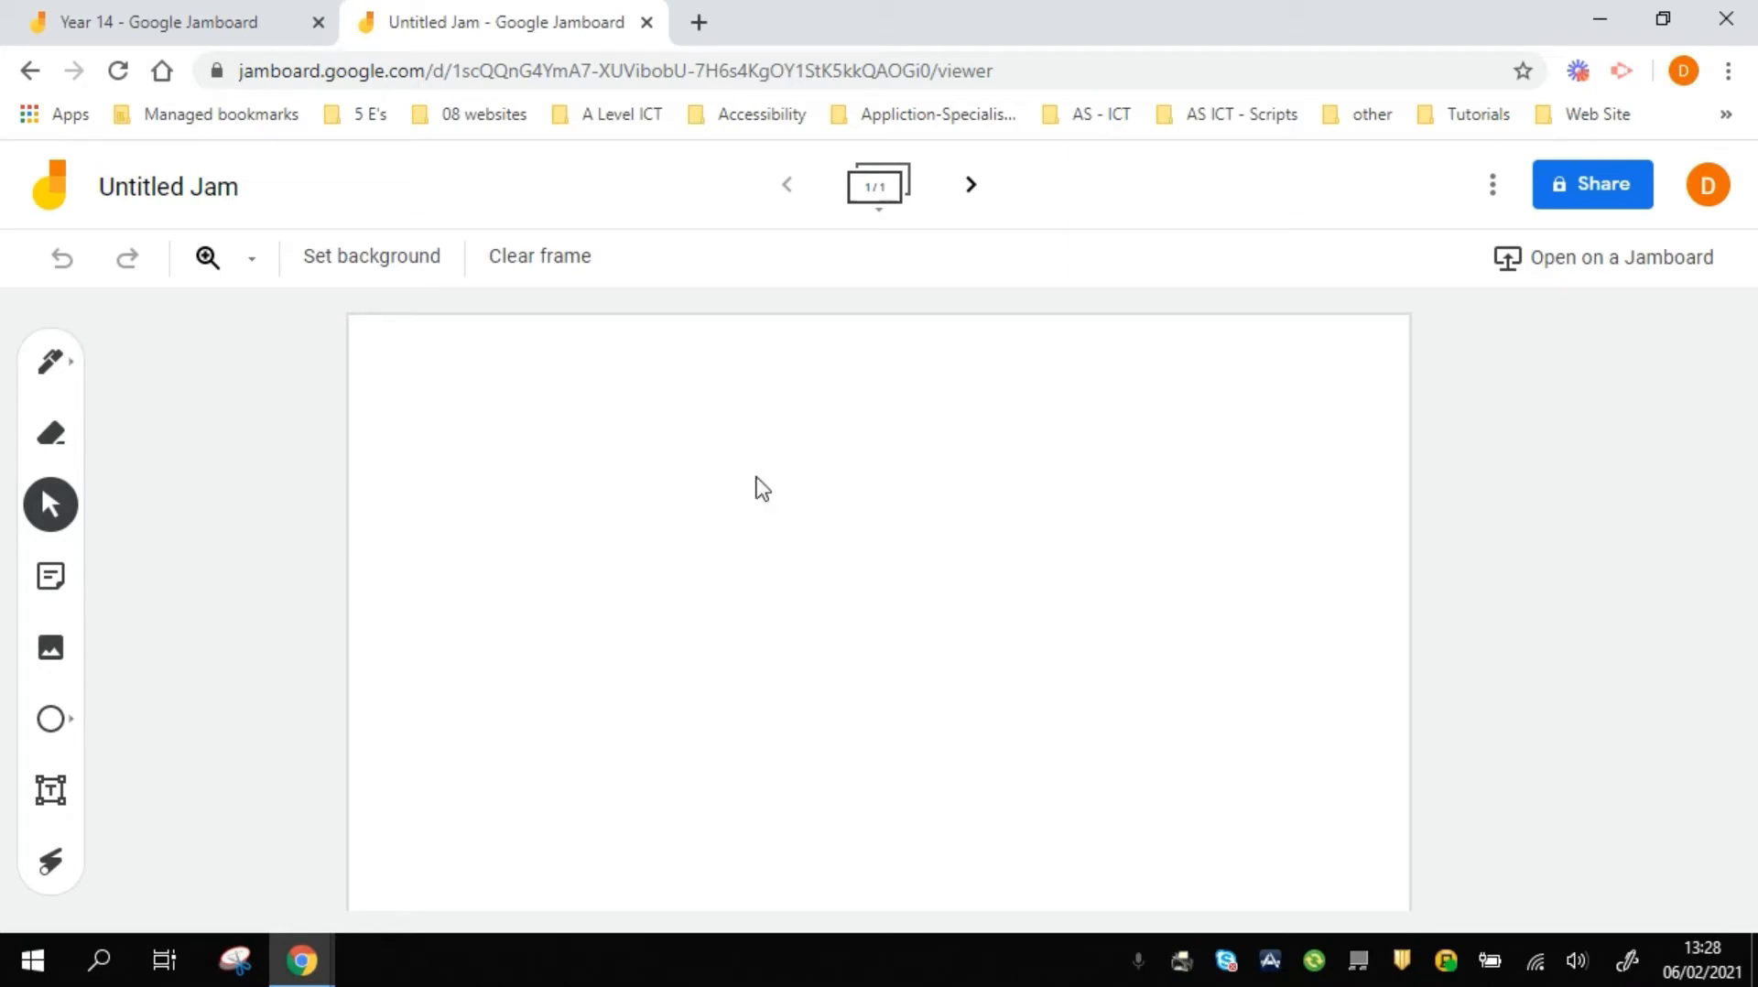
# - Rename the untitled jam as "Practice"
pyautogui.click(222, 207)
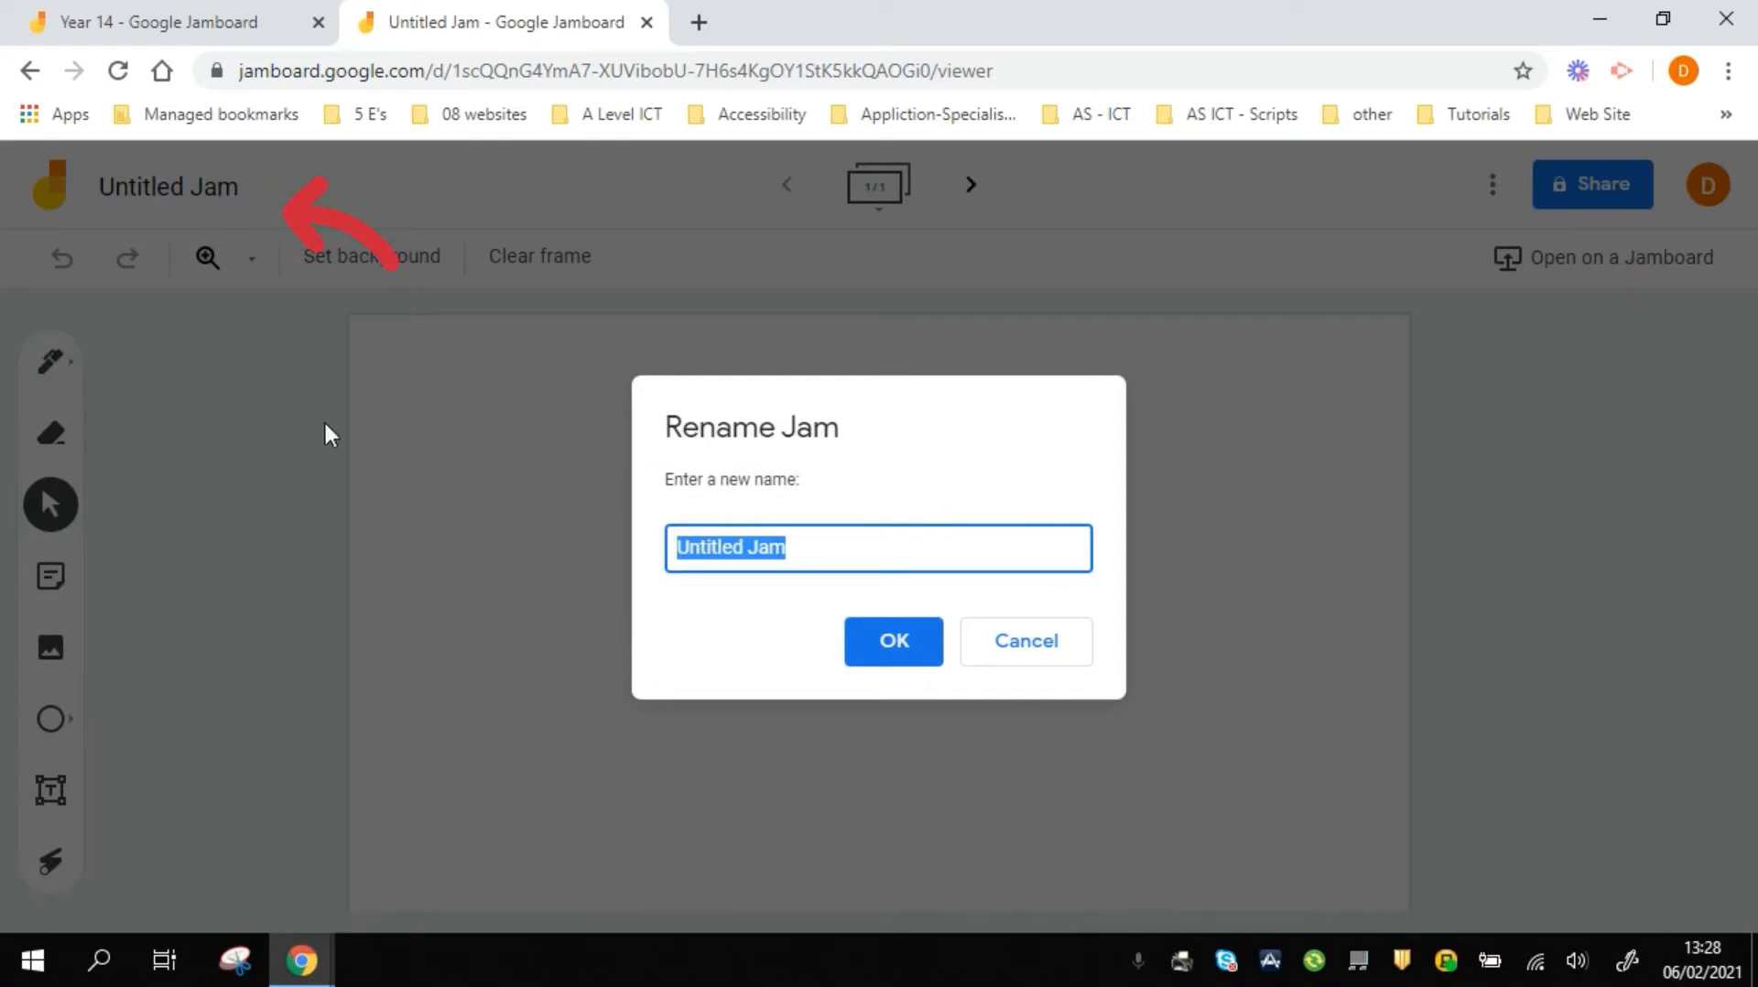
pyautogui.write('Practice')
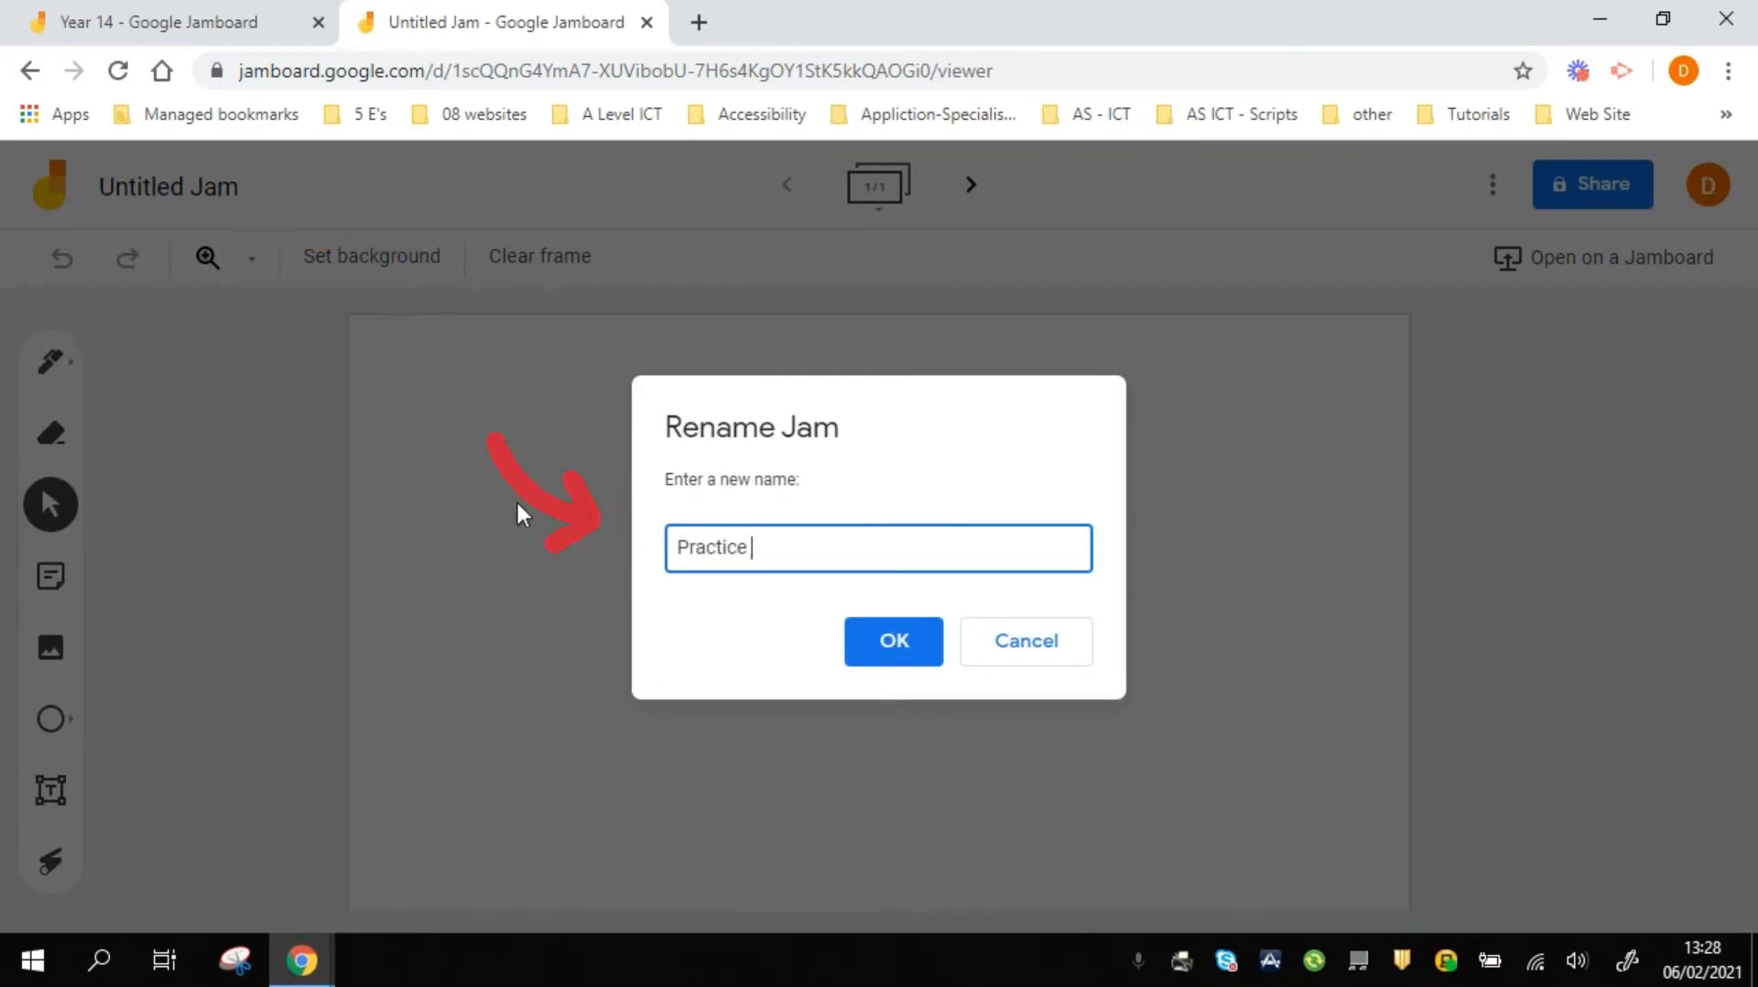
pyautogui.click(879, 654)
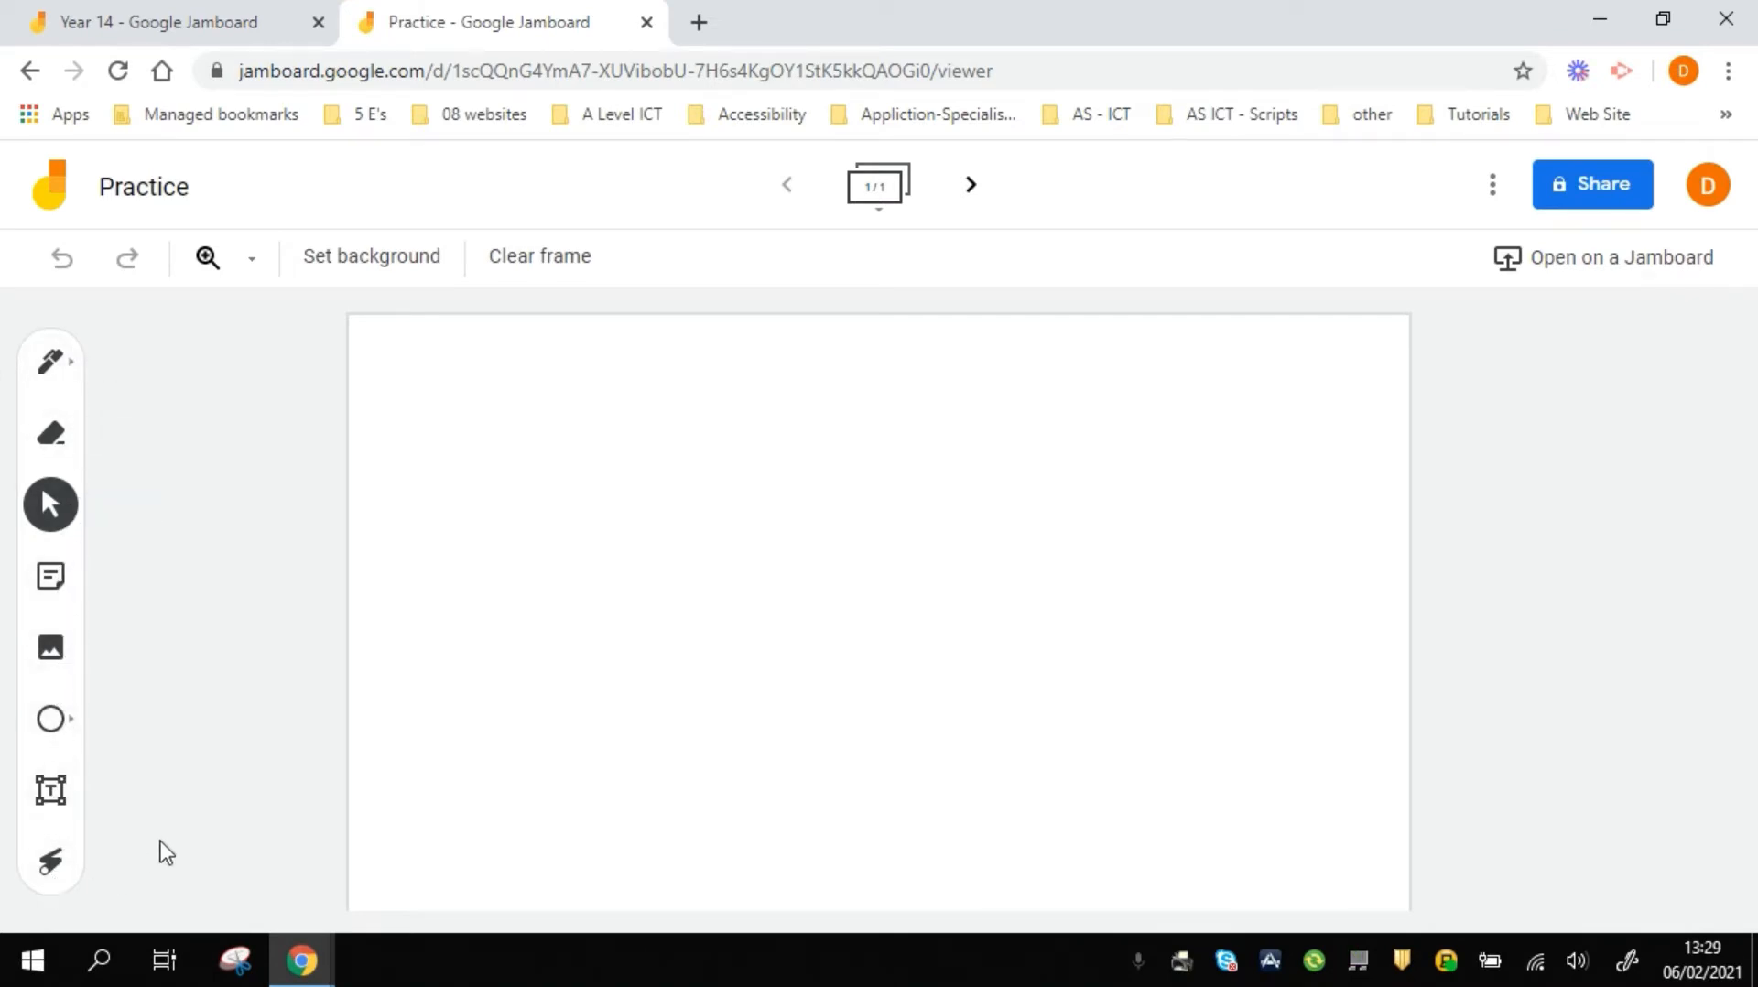
# - Examine the pen options and the eraser, selection, sticky note and laser tools on the blank frame
pyautogui.click(52, 364)
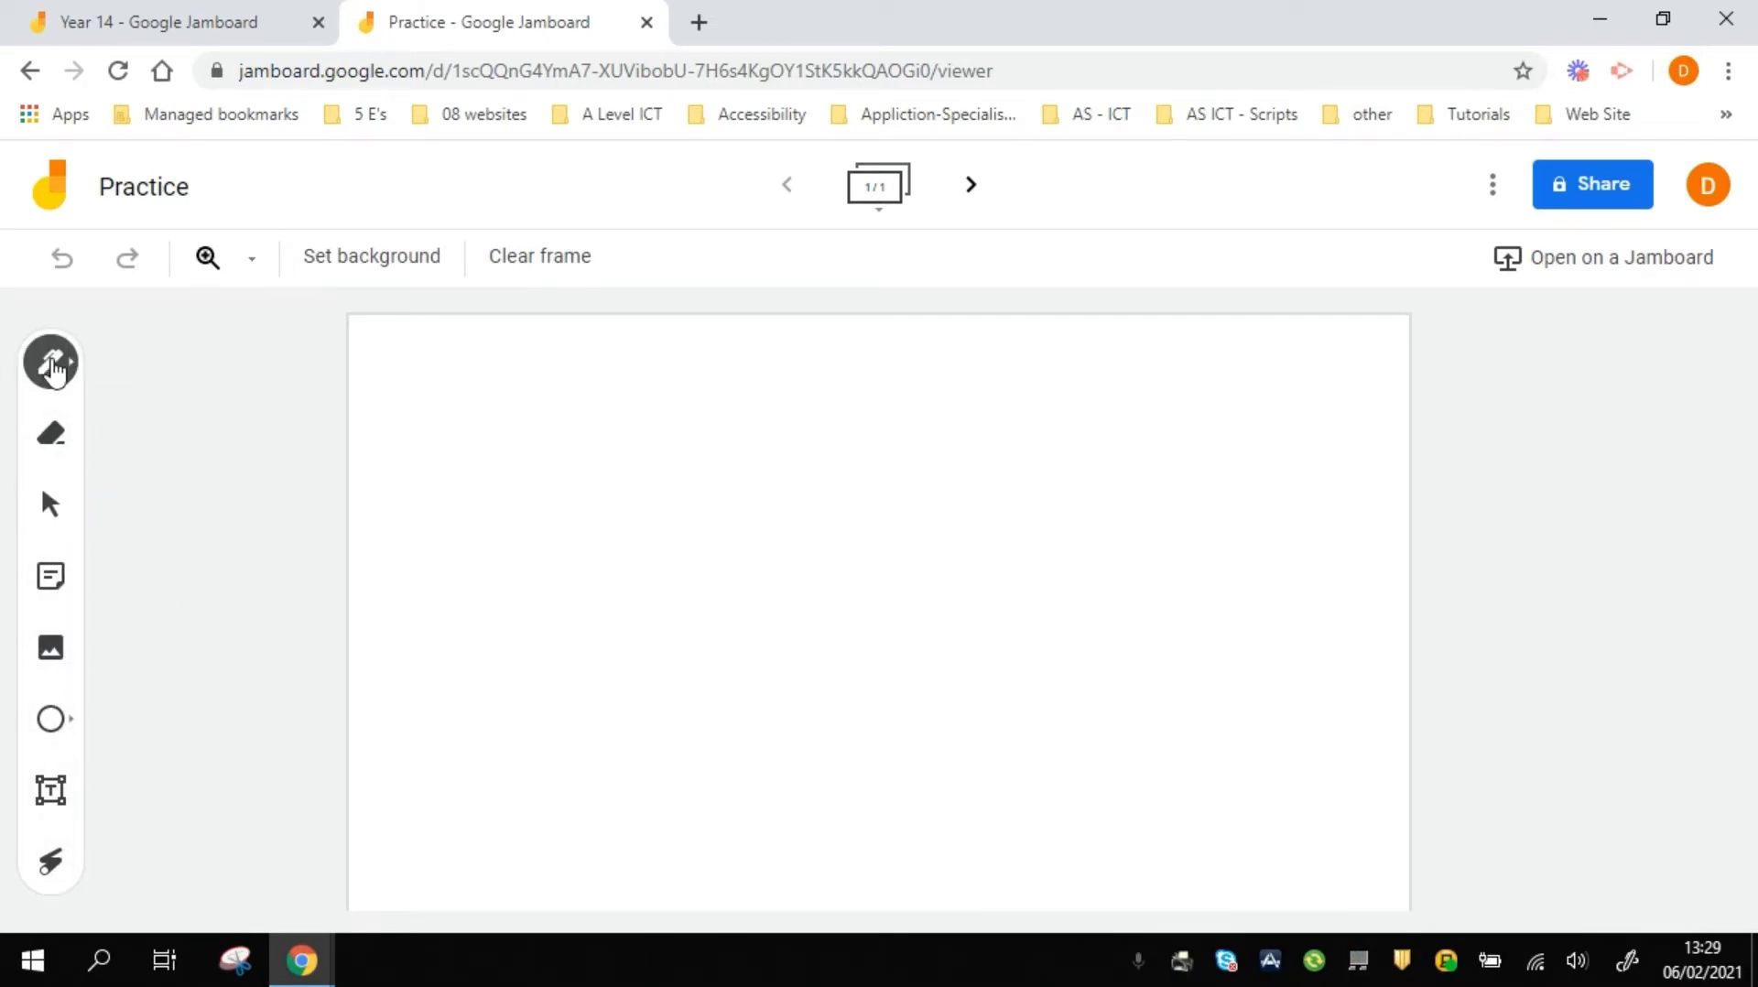
pyautogui.click(50, 362)
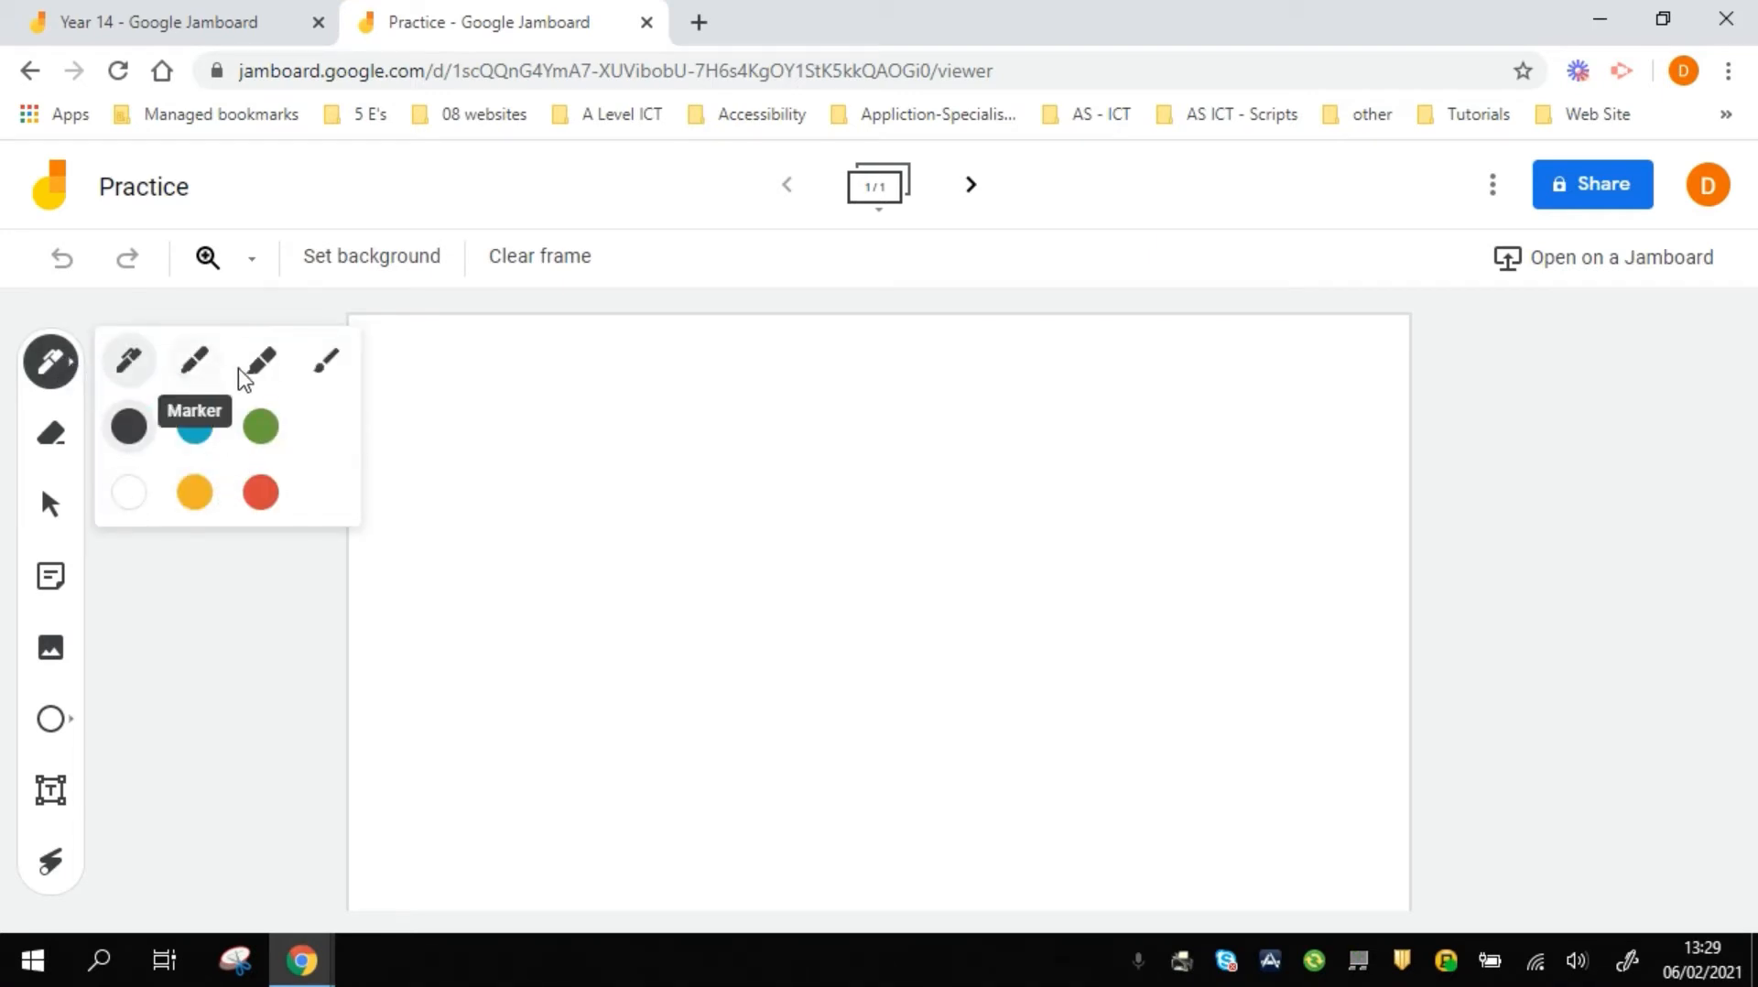
pyautogui.click(59, 445)
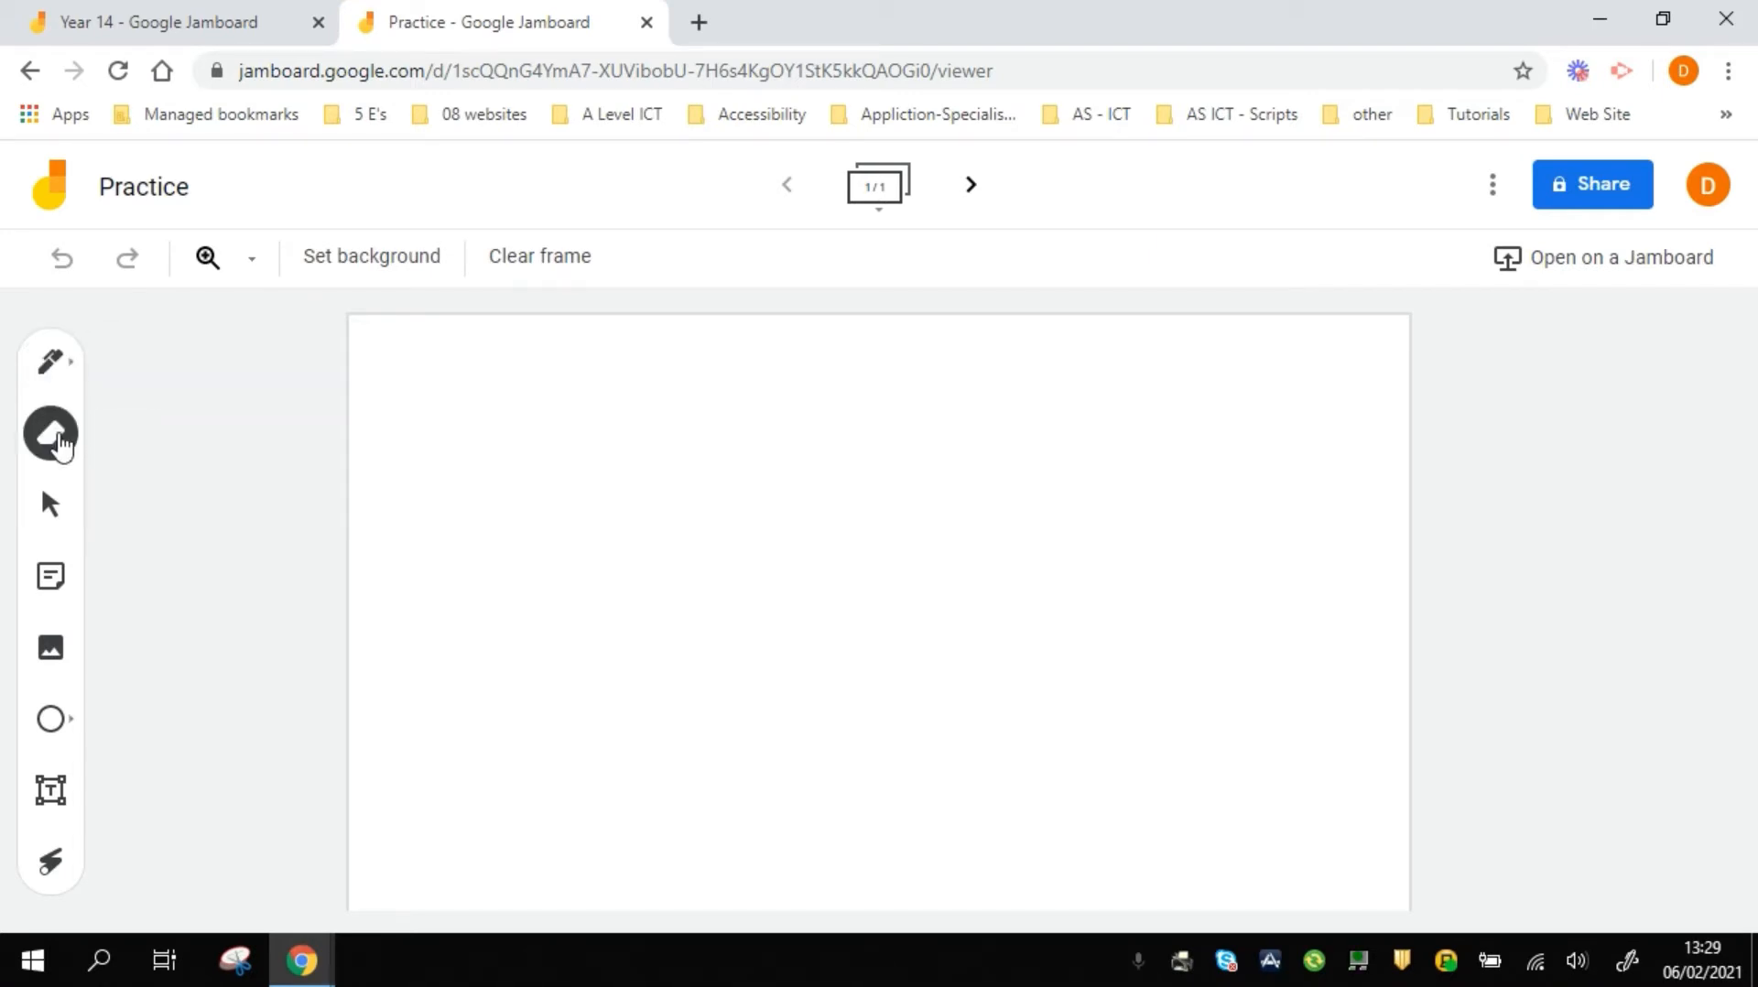
pyautogui.click(54, 512)
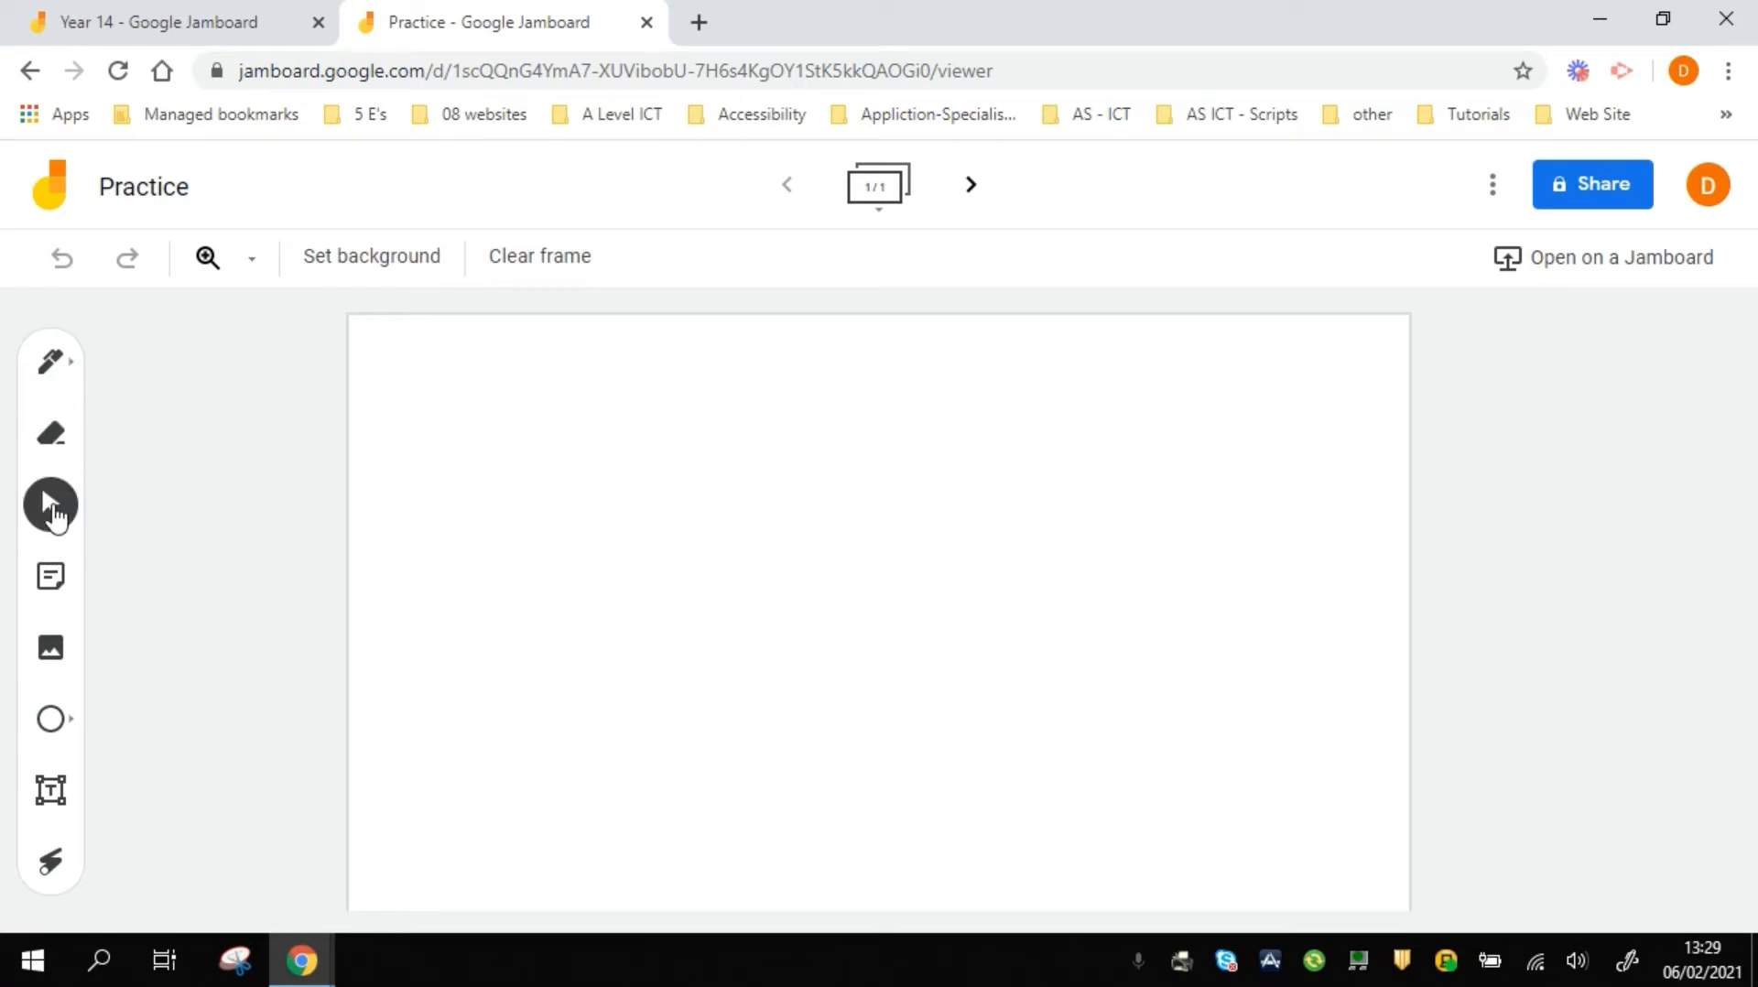
pyautogui.click(52, 586)
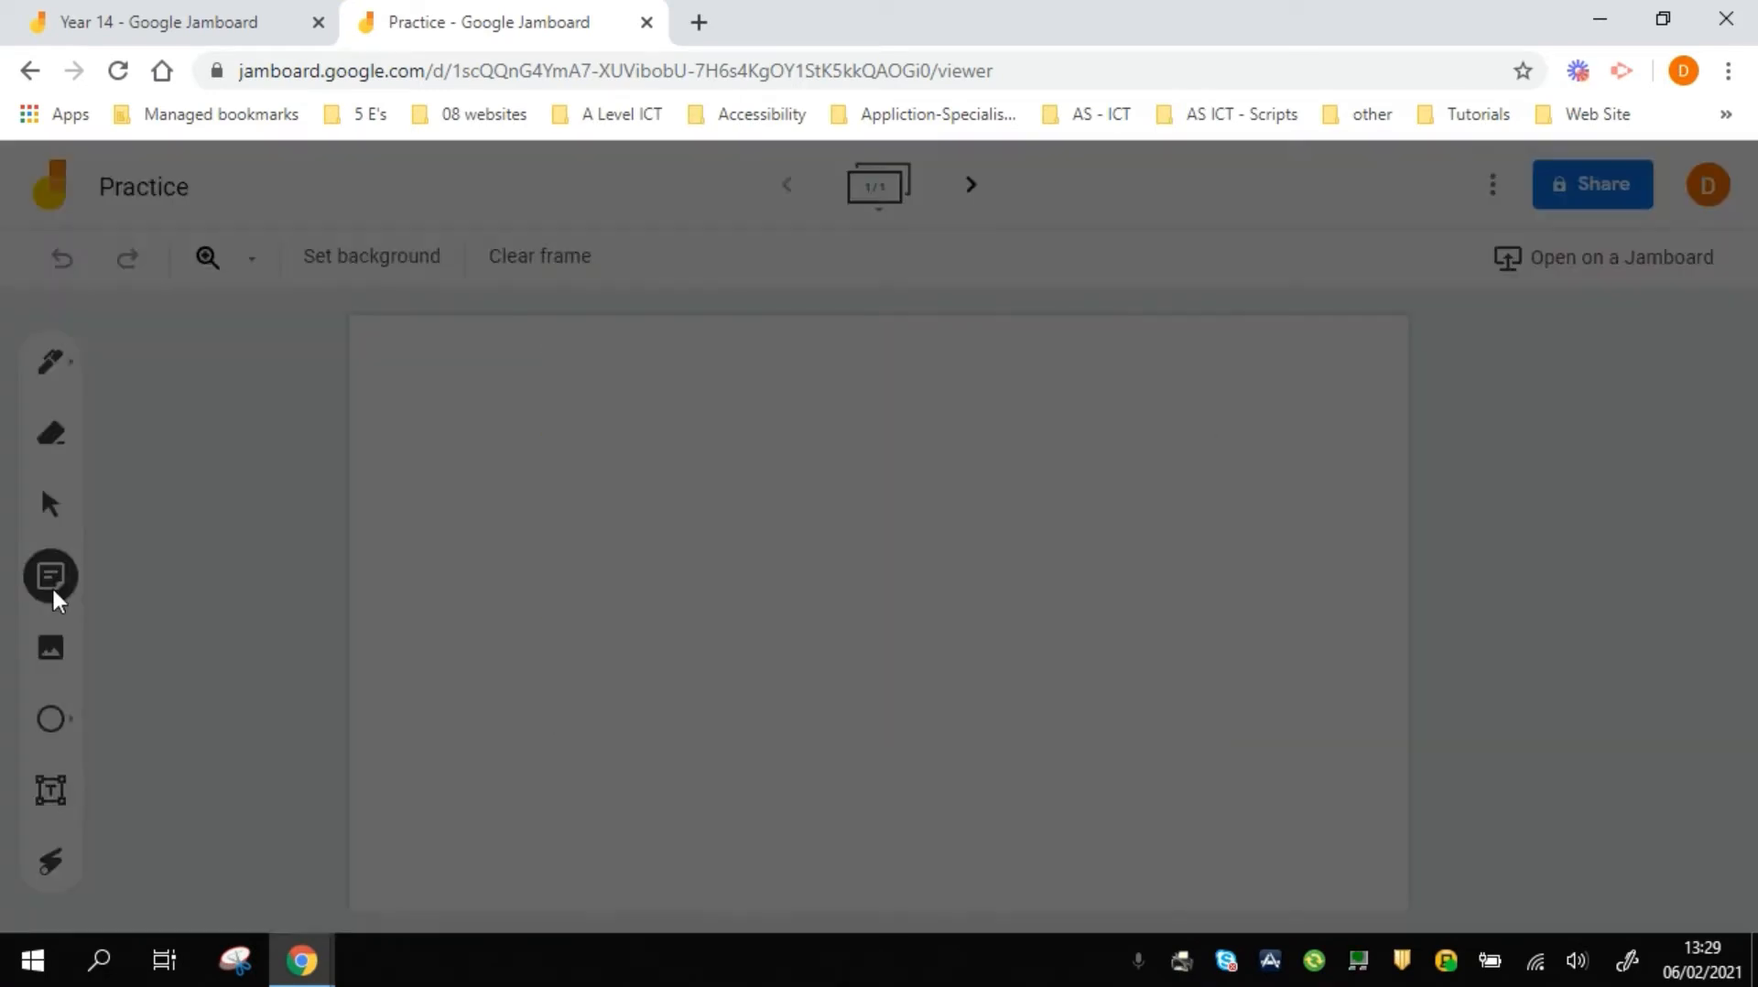
pyautogui.click(995, 687)
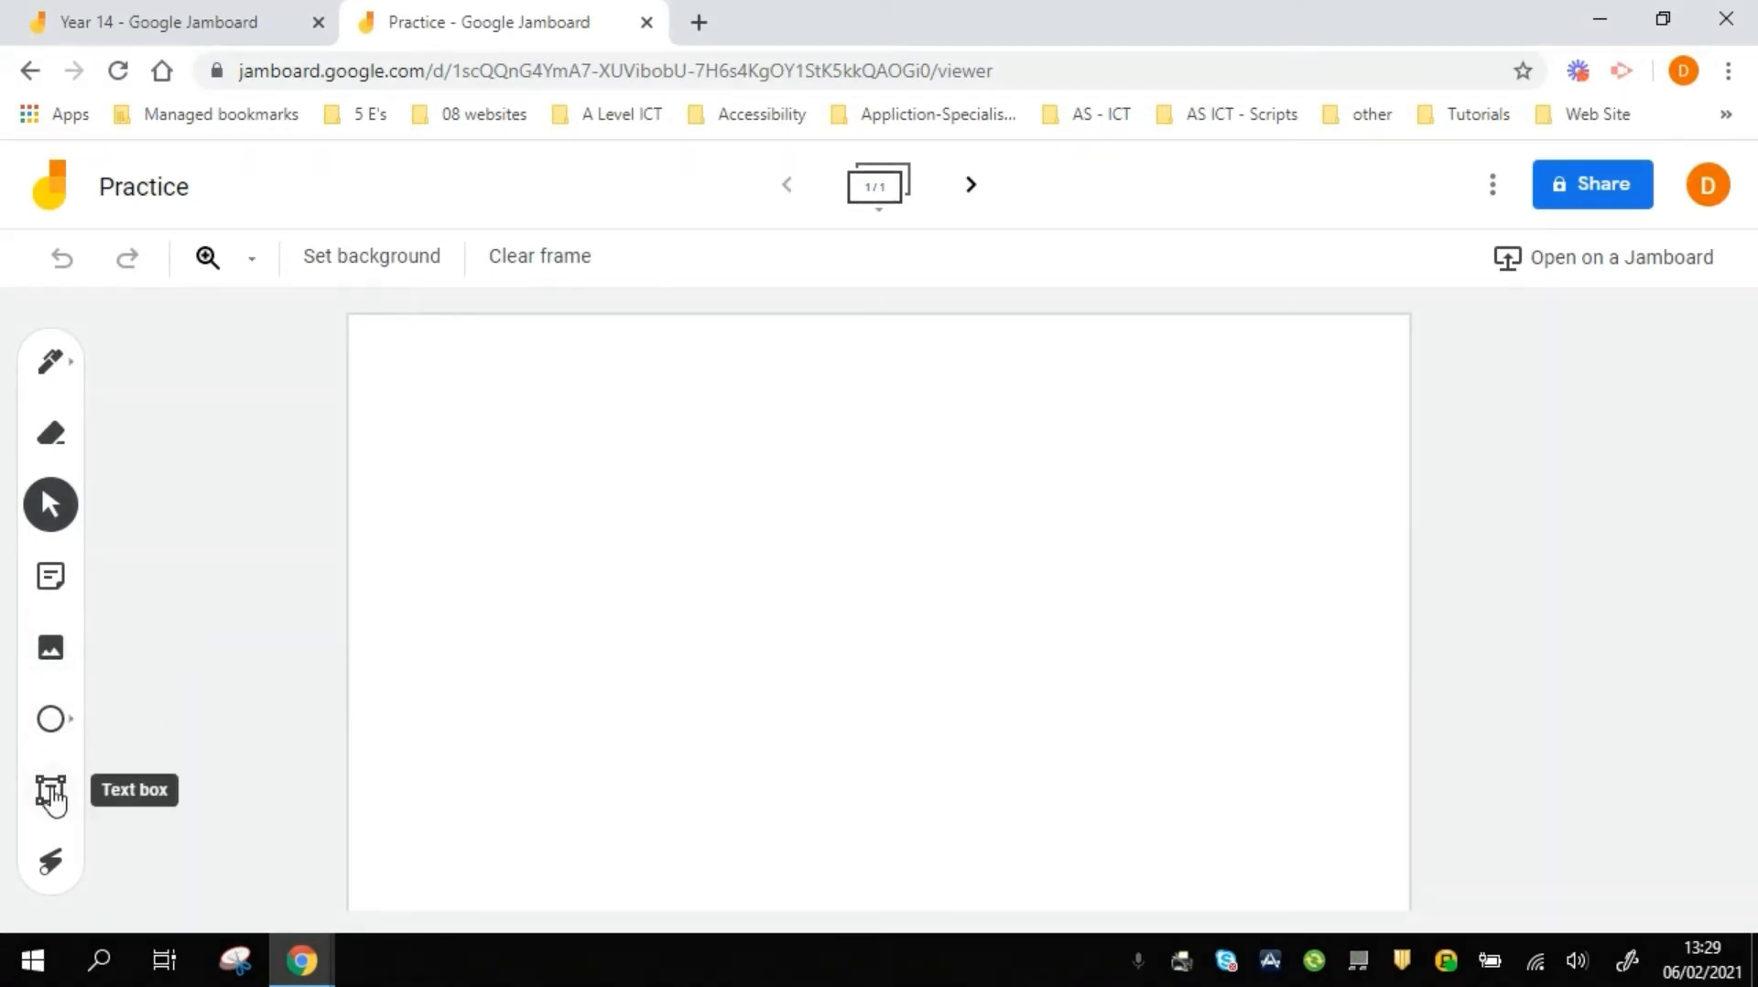
pyautogui.click(51, 860)
pyautogui.moveTo(716, 500)
pyautogui.mouseDown()
pyautogui.moveTo(522, 549)
pyautogui.moveTo(741, 580)
pyautogui.moveTo(783, 626)
pyautogui.mouseUp()
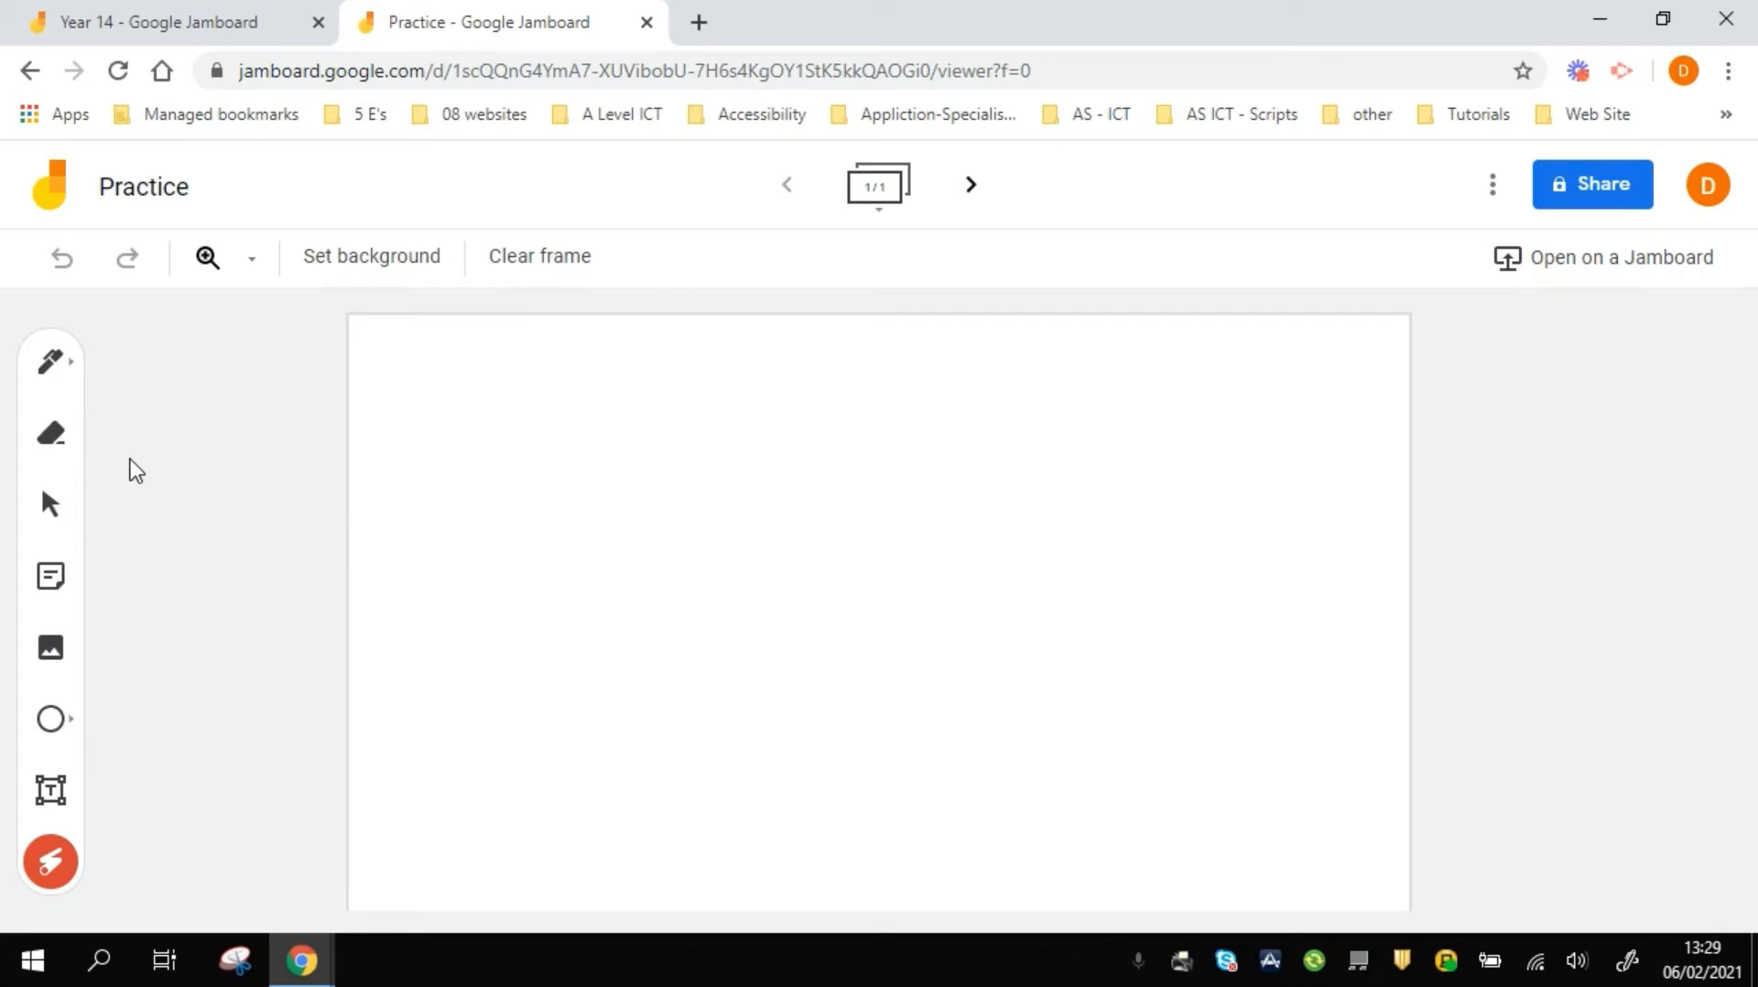
pyautogui.click(64, 378)
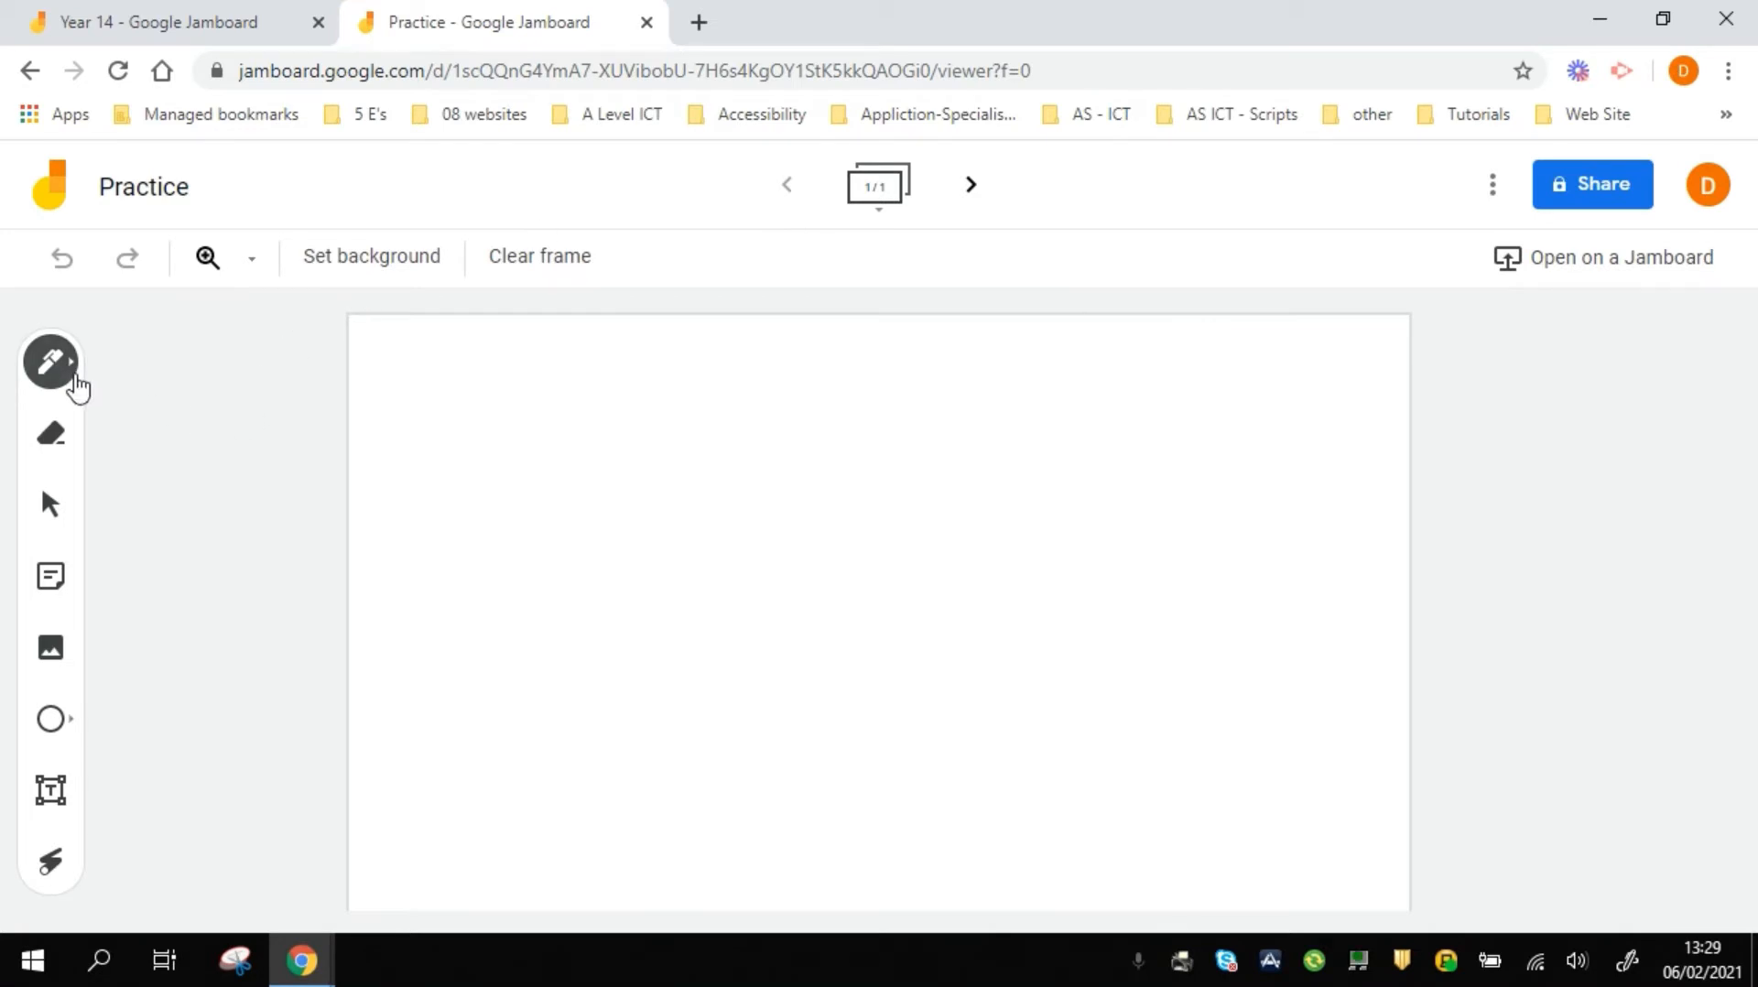
# - Add a green sticky note reading "OK!" to the frame and close the note editor
pyautogui.click(51, 586)
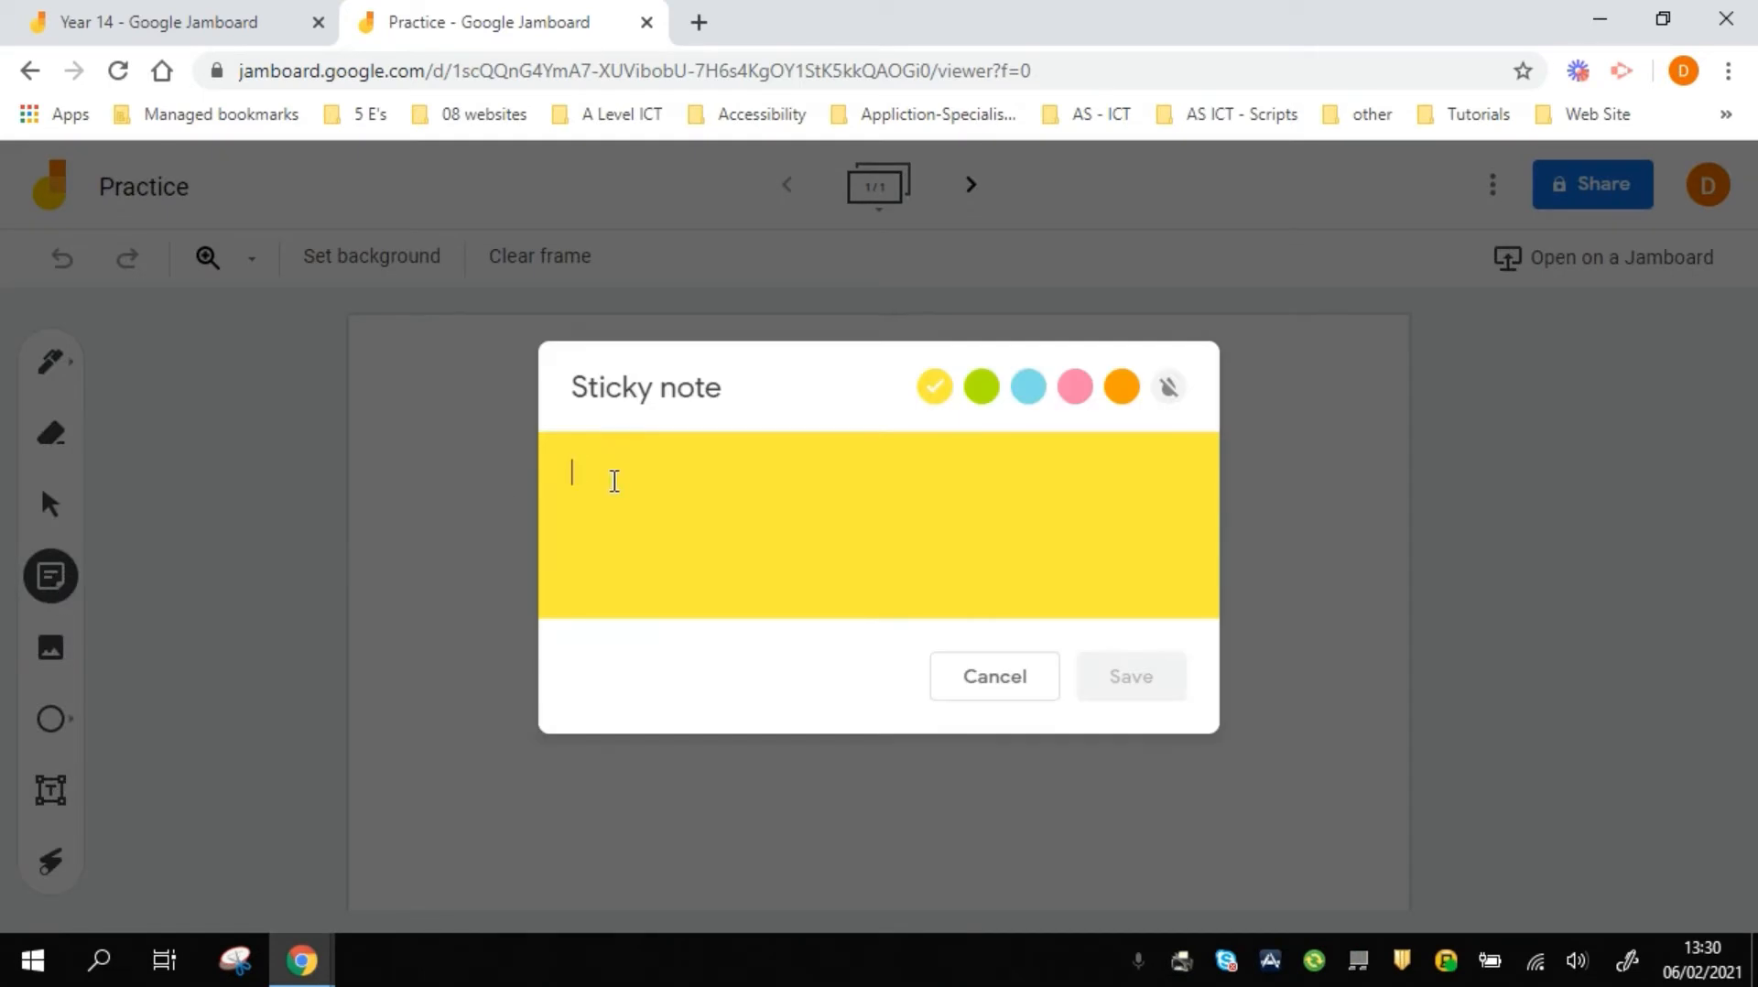
pyautogui.write('OK!')
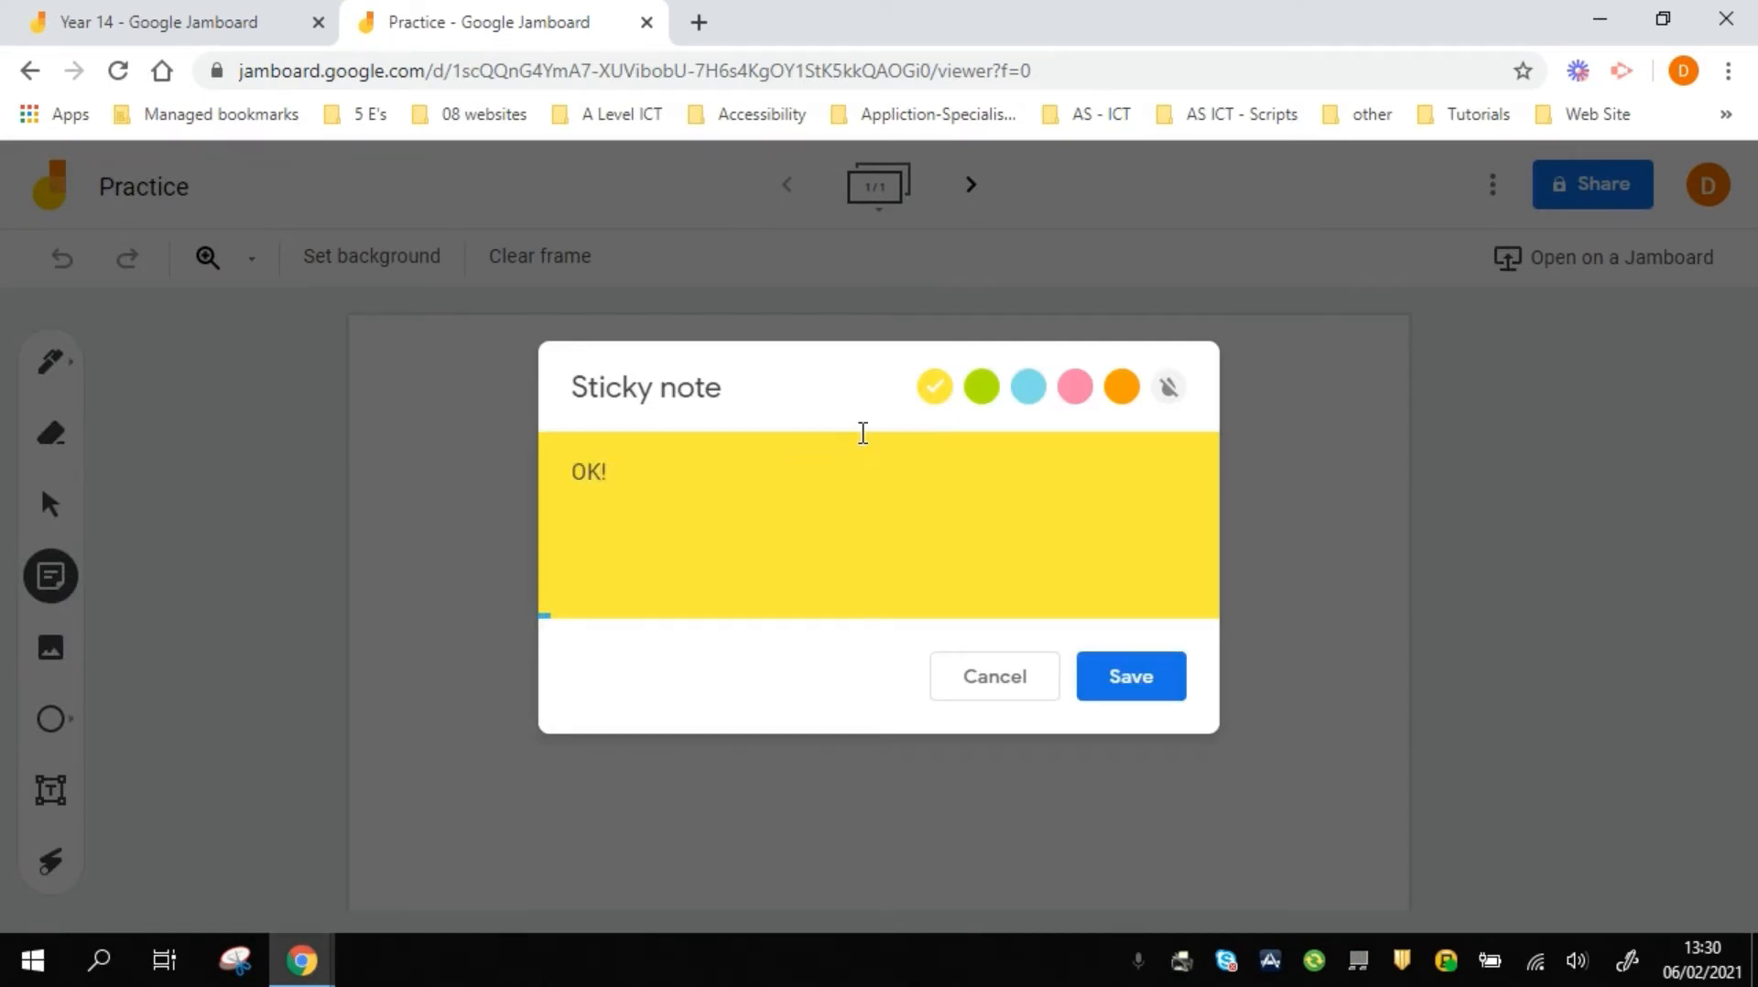
pyautogui.click(981, 389)
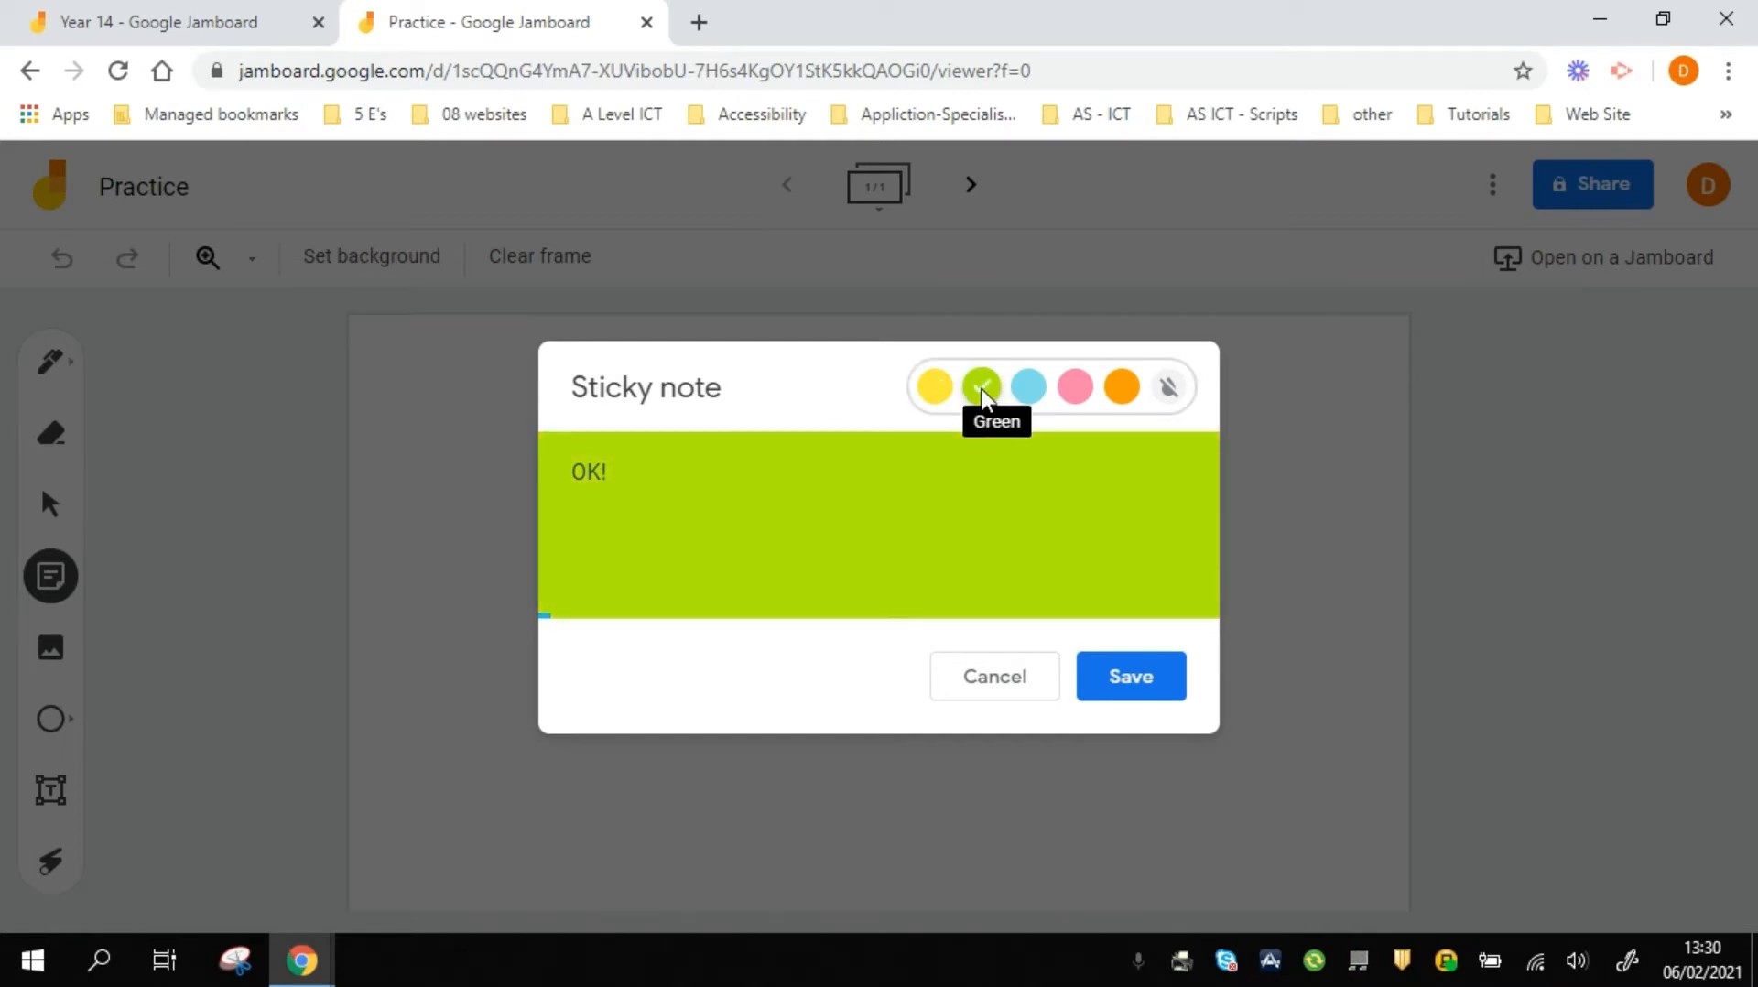
pyautogui.click(1124, 682)
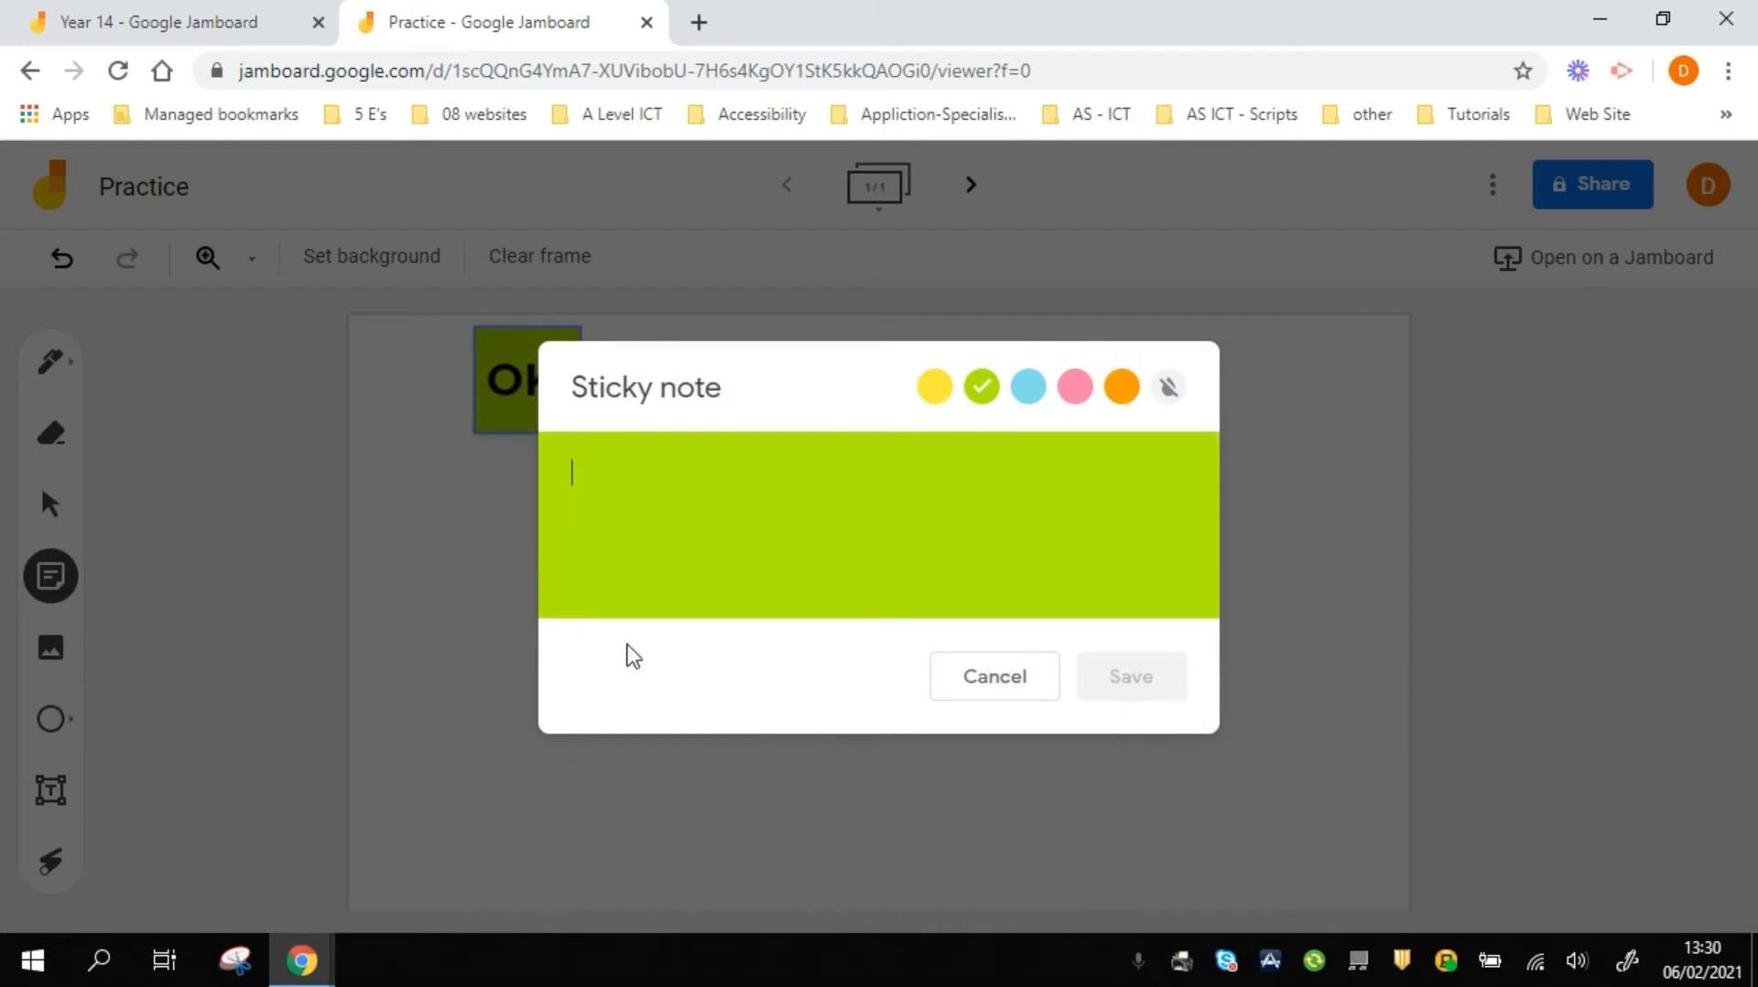
pyautogui.click(458, 615)
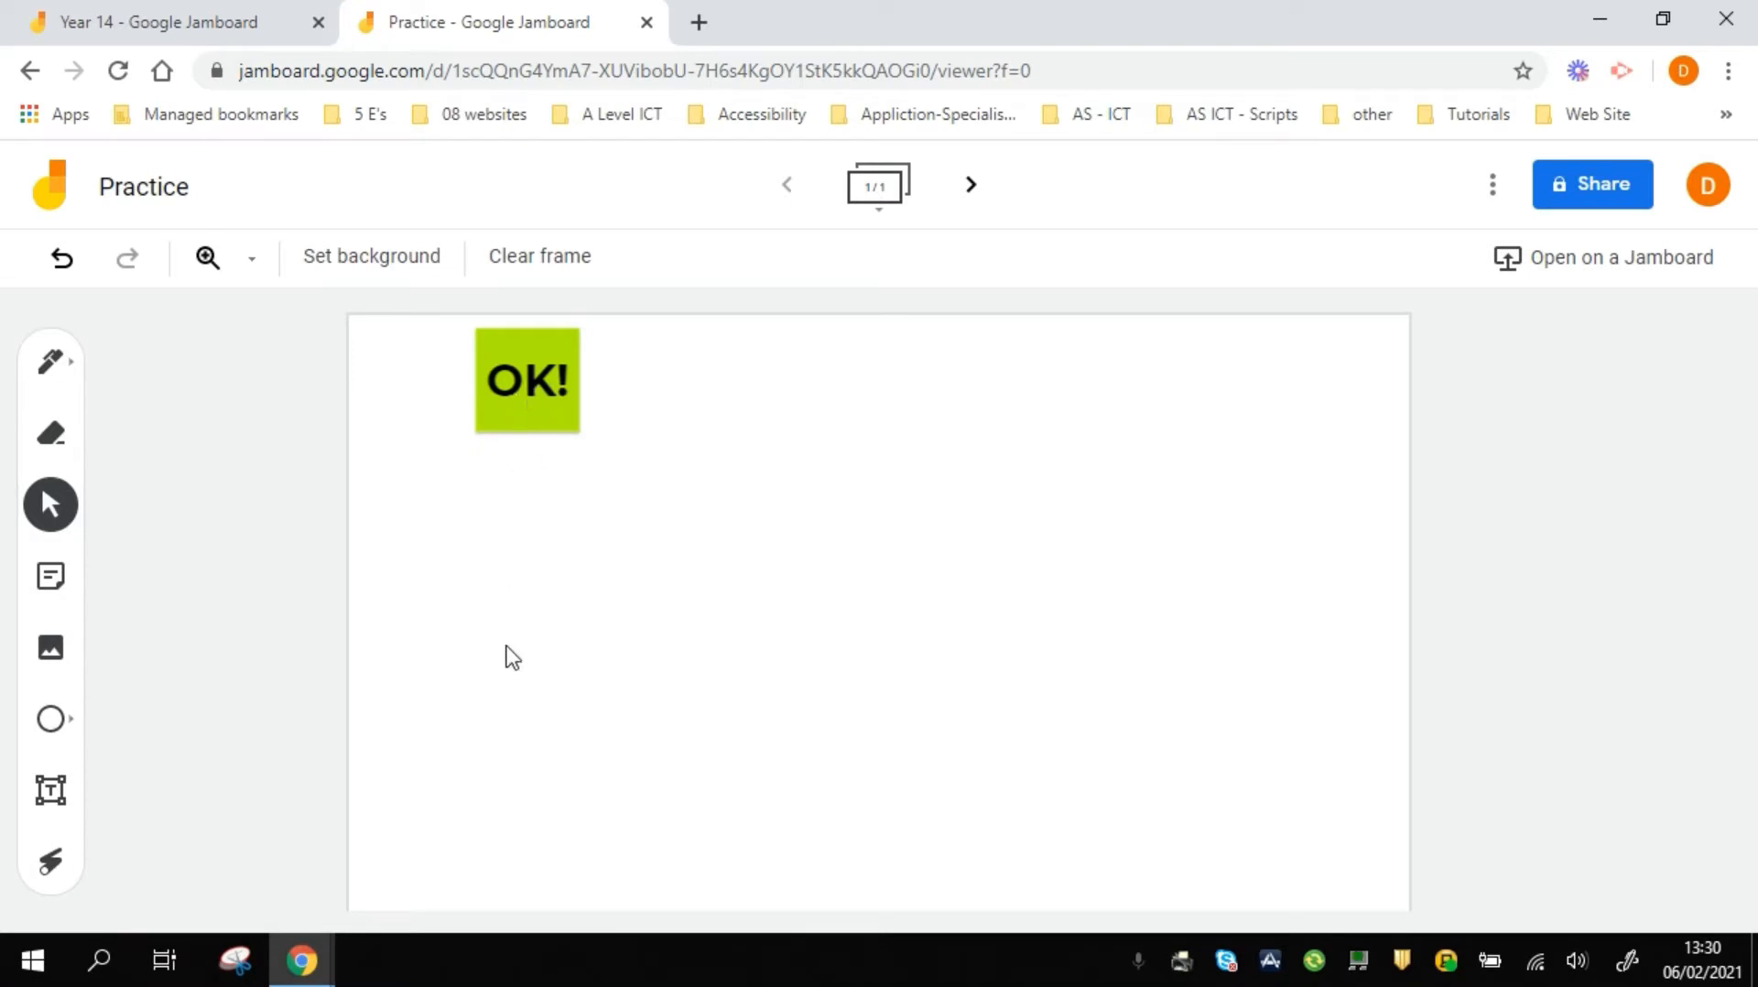
# - Add an orange sticky note reading "Hmmmmm!" to the frame
pyautogui.click(59, 595)
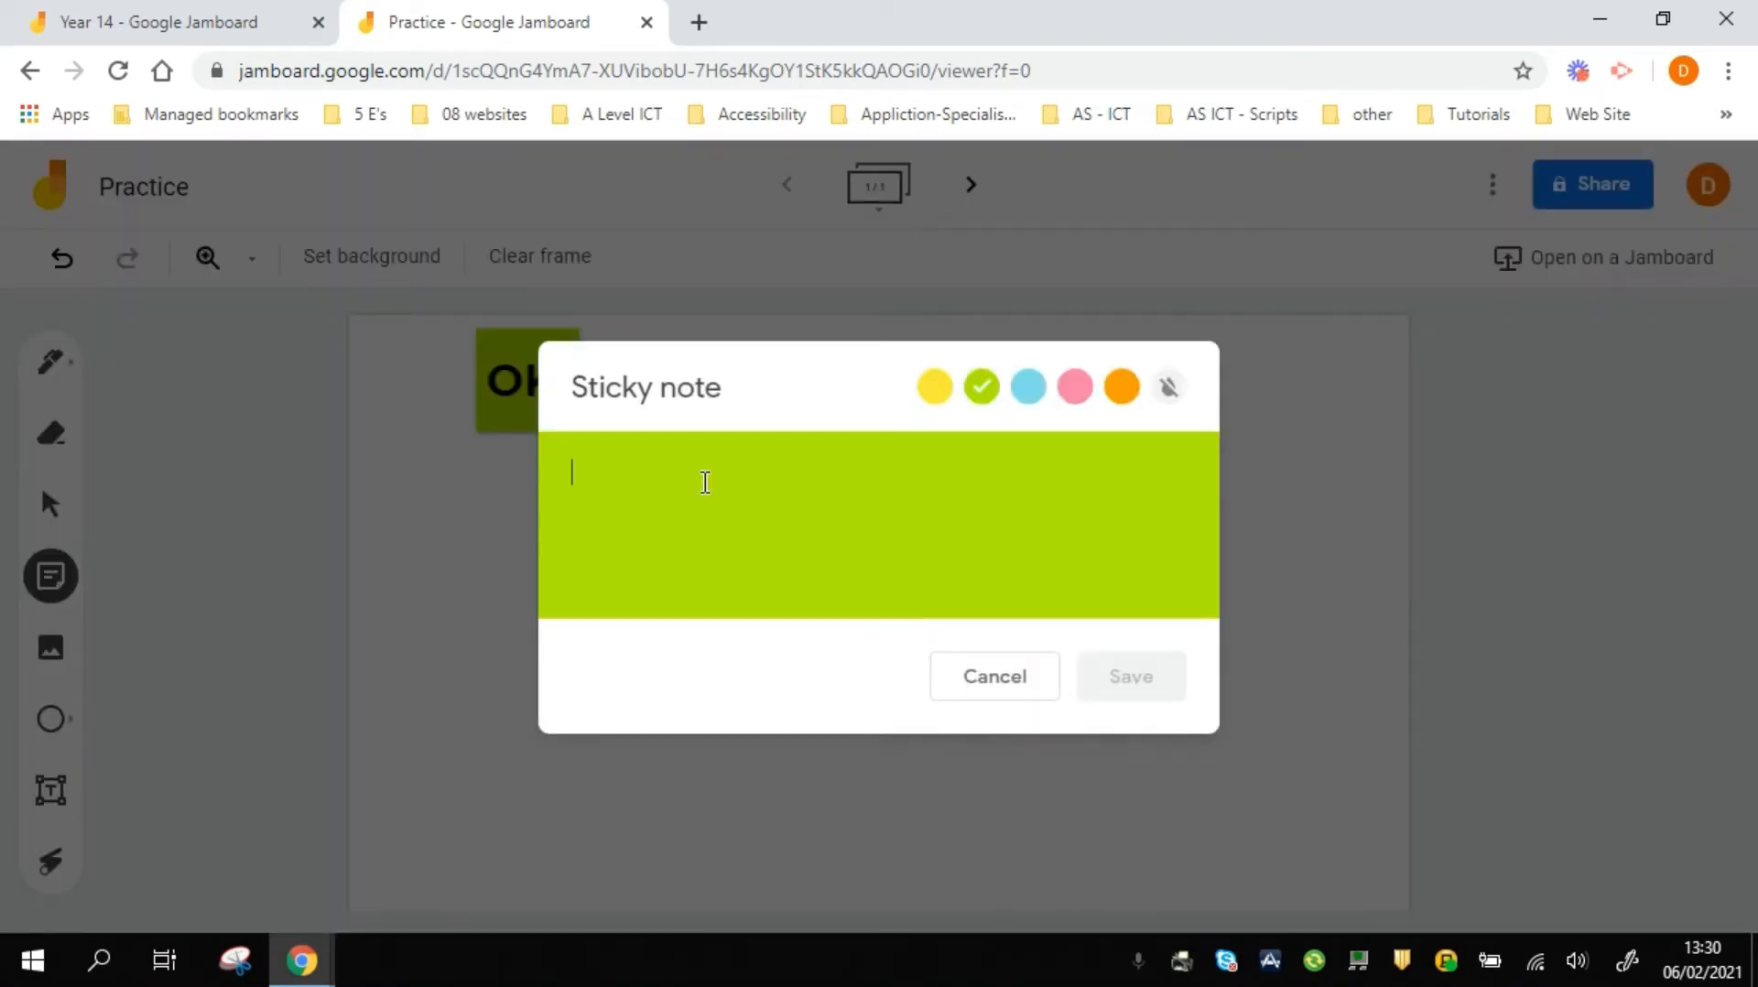
pyautogui.write('Hmmmm')
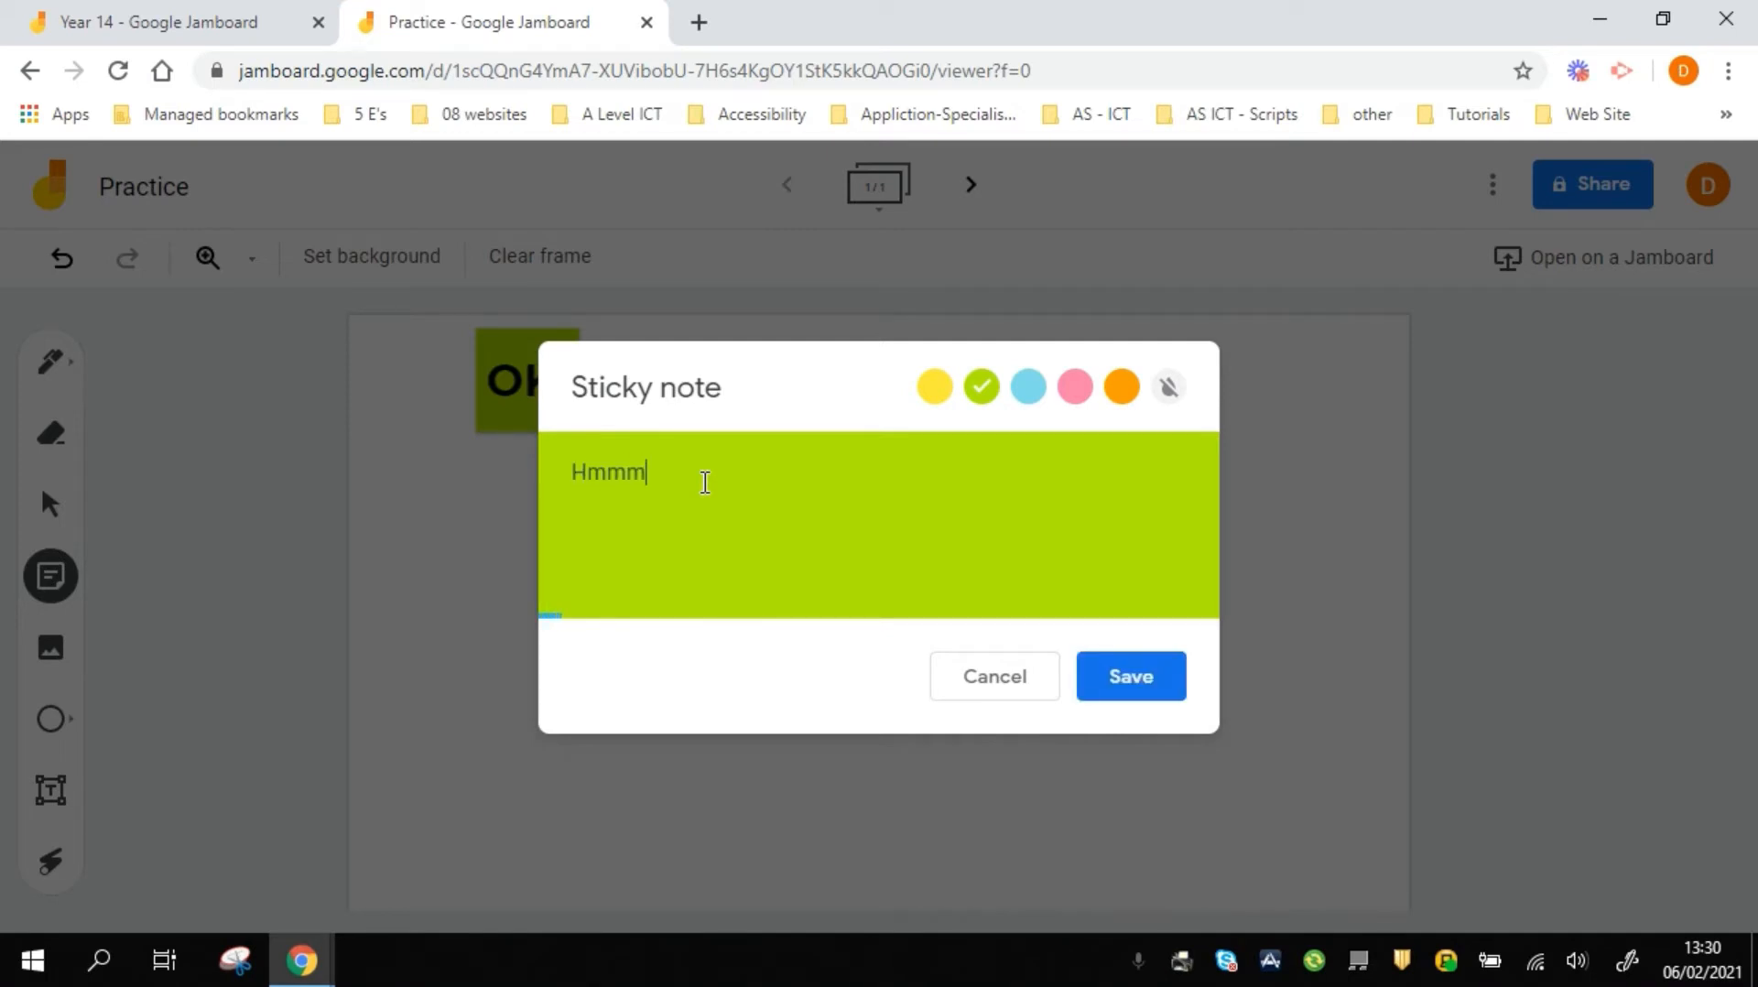
pyautogui.write('m!')
pyautogui.click(1119, 387)
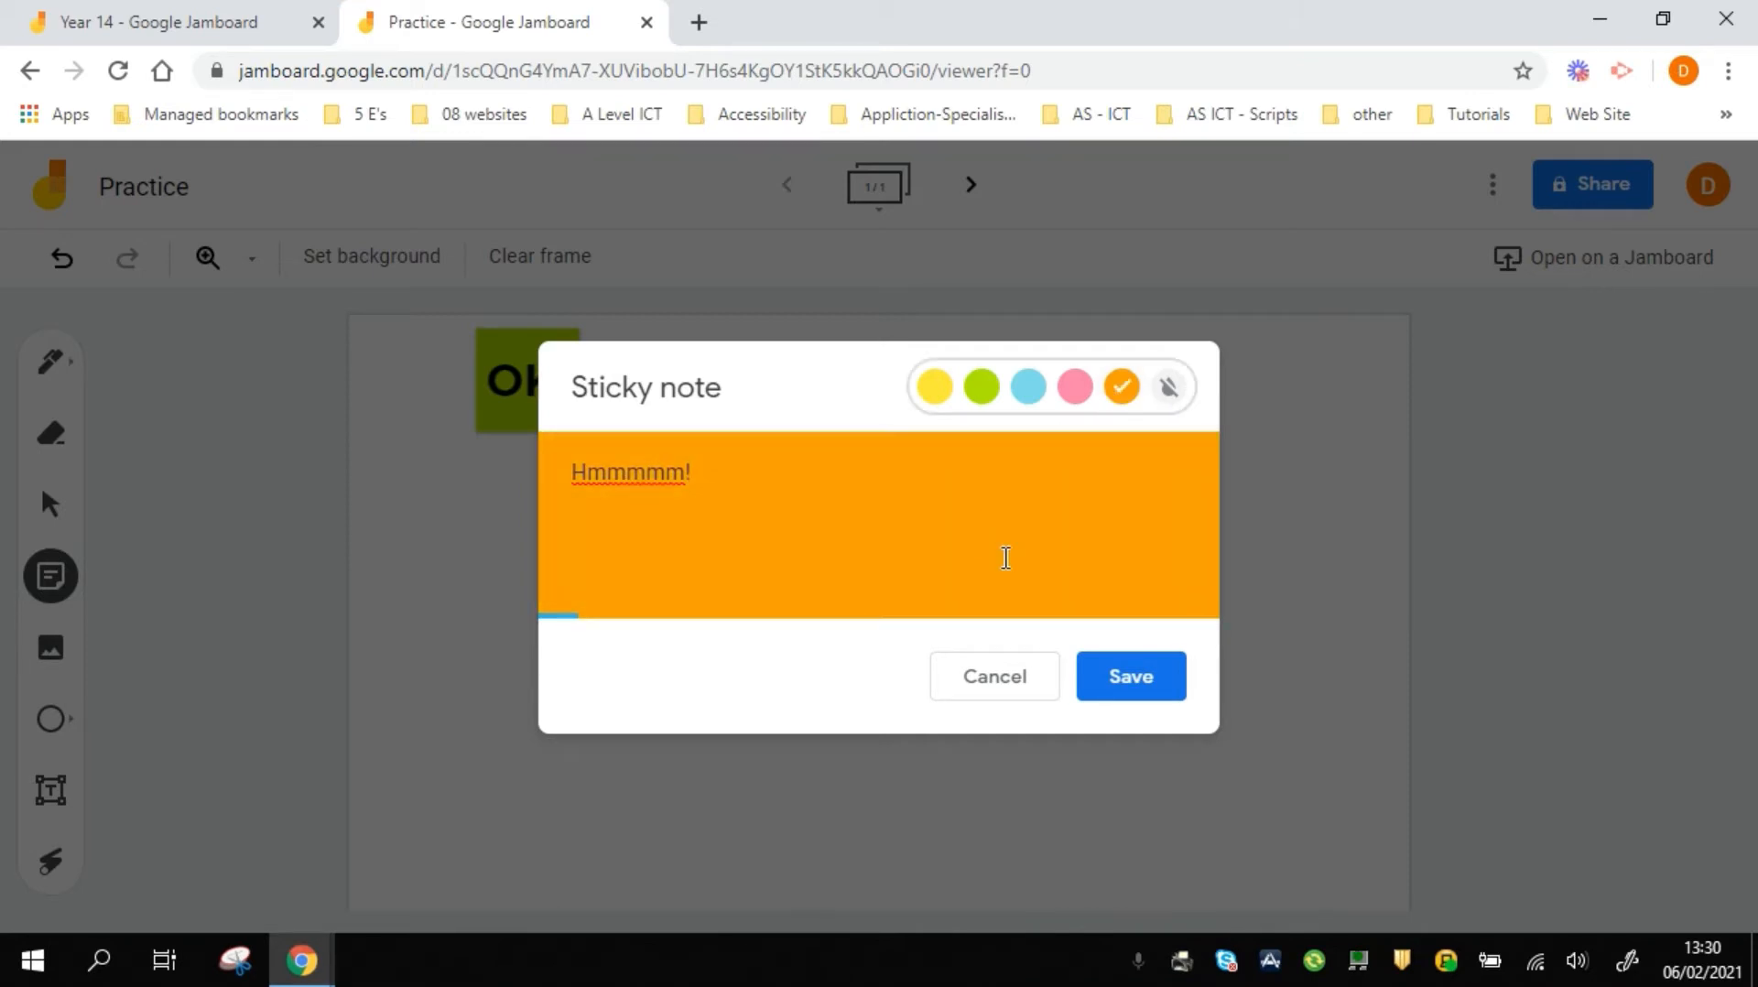
pyautogui.click(1096, 666)
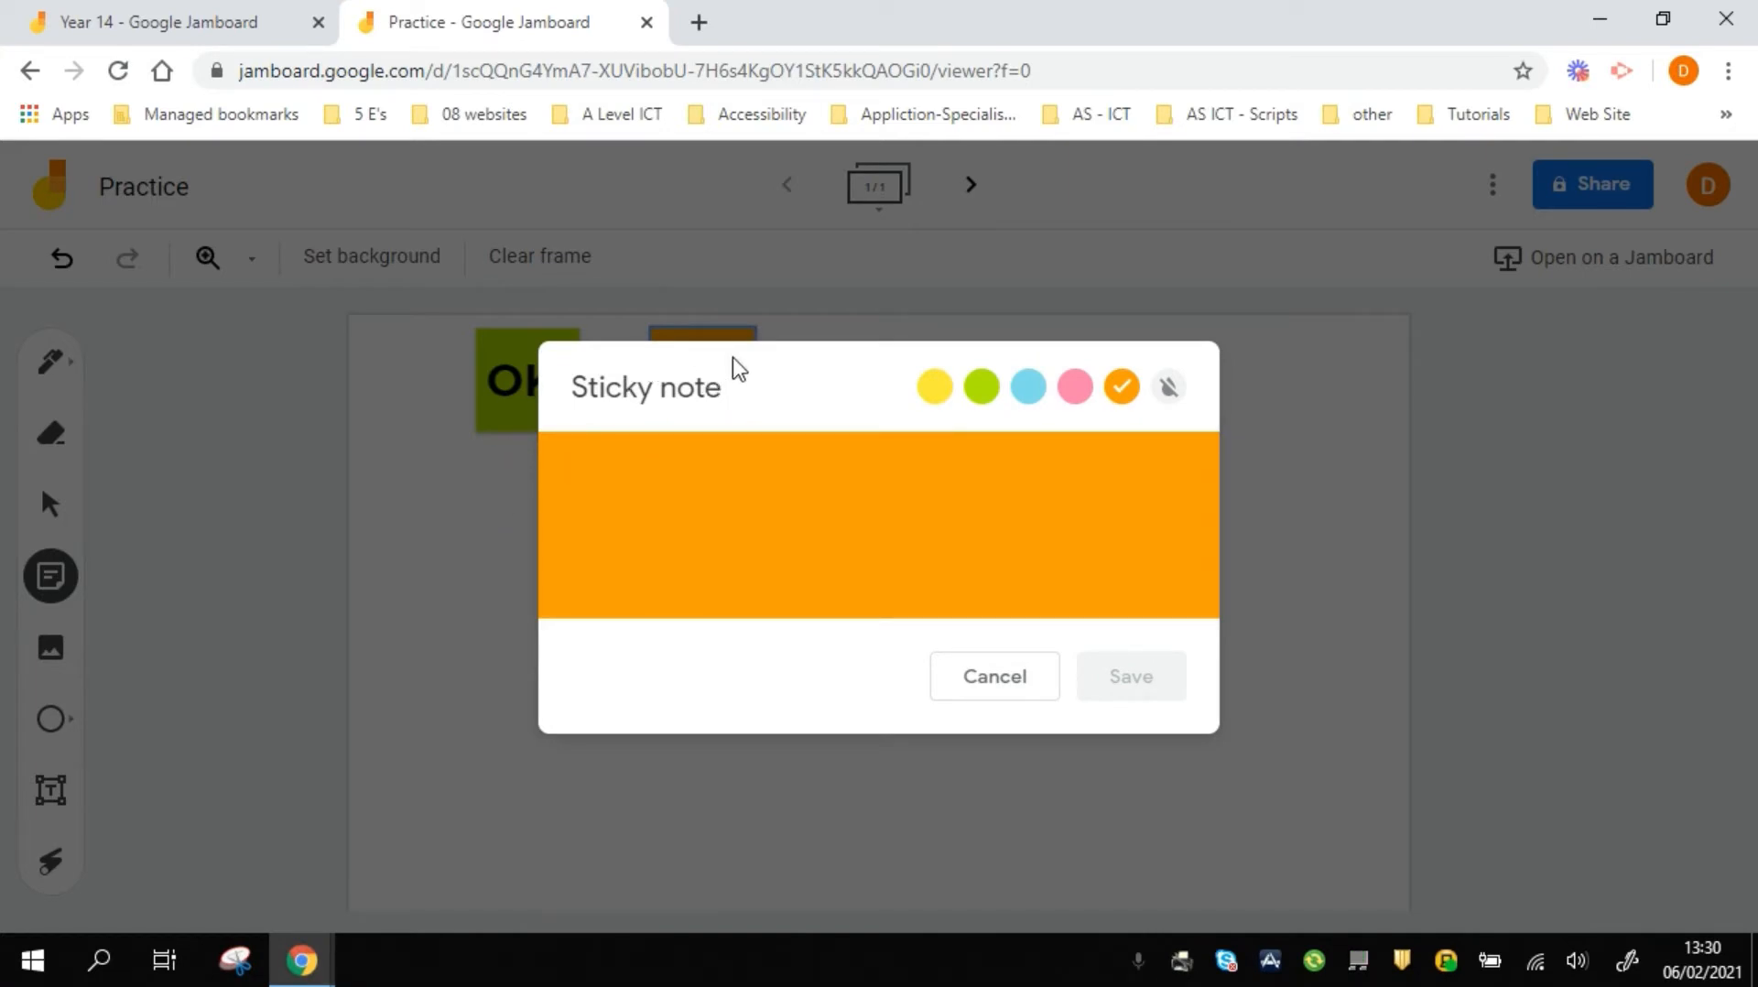
# - Add a pink sticky note reading "Not ok!" and close the note editor
pyautogui.click(1071, 385)
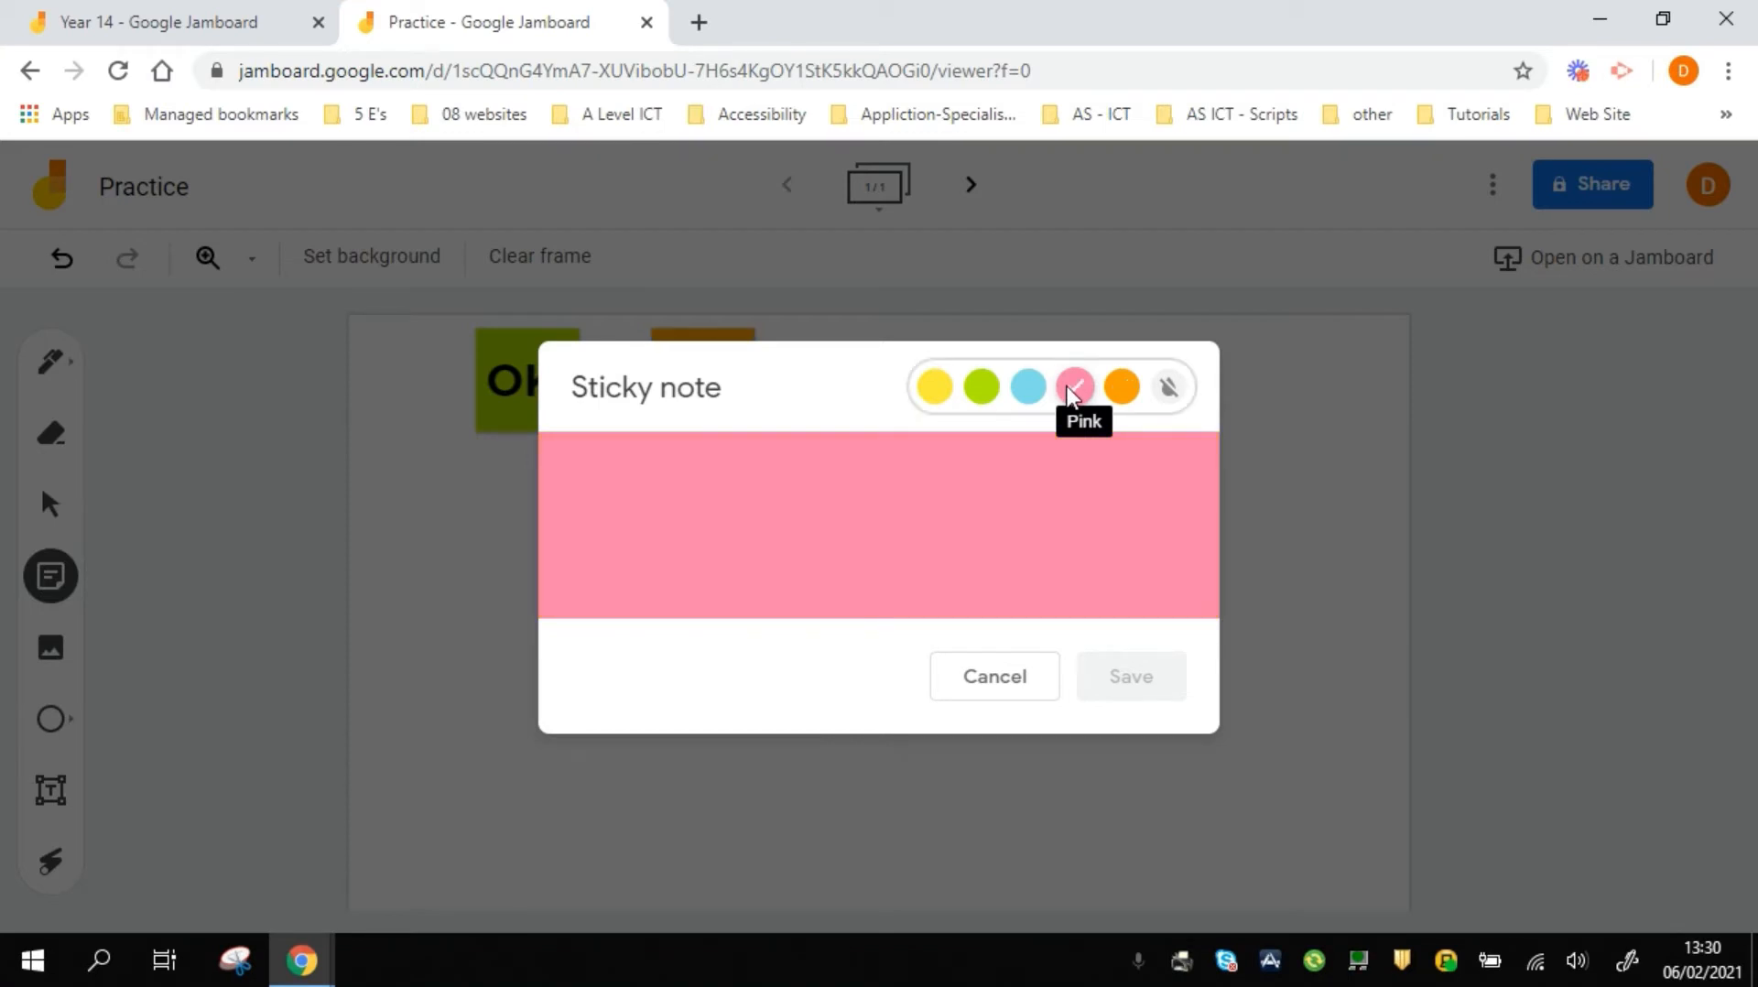
pyautogui.click(651, 483)
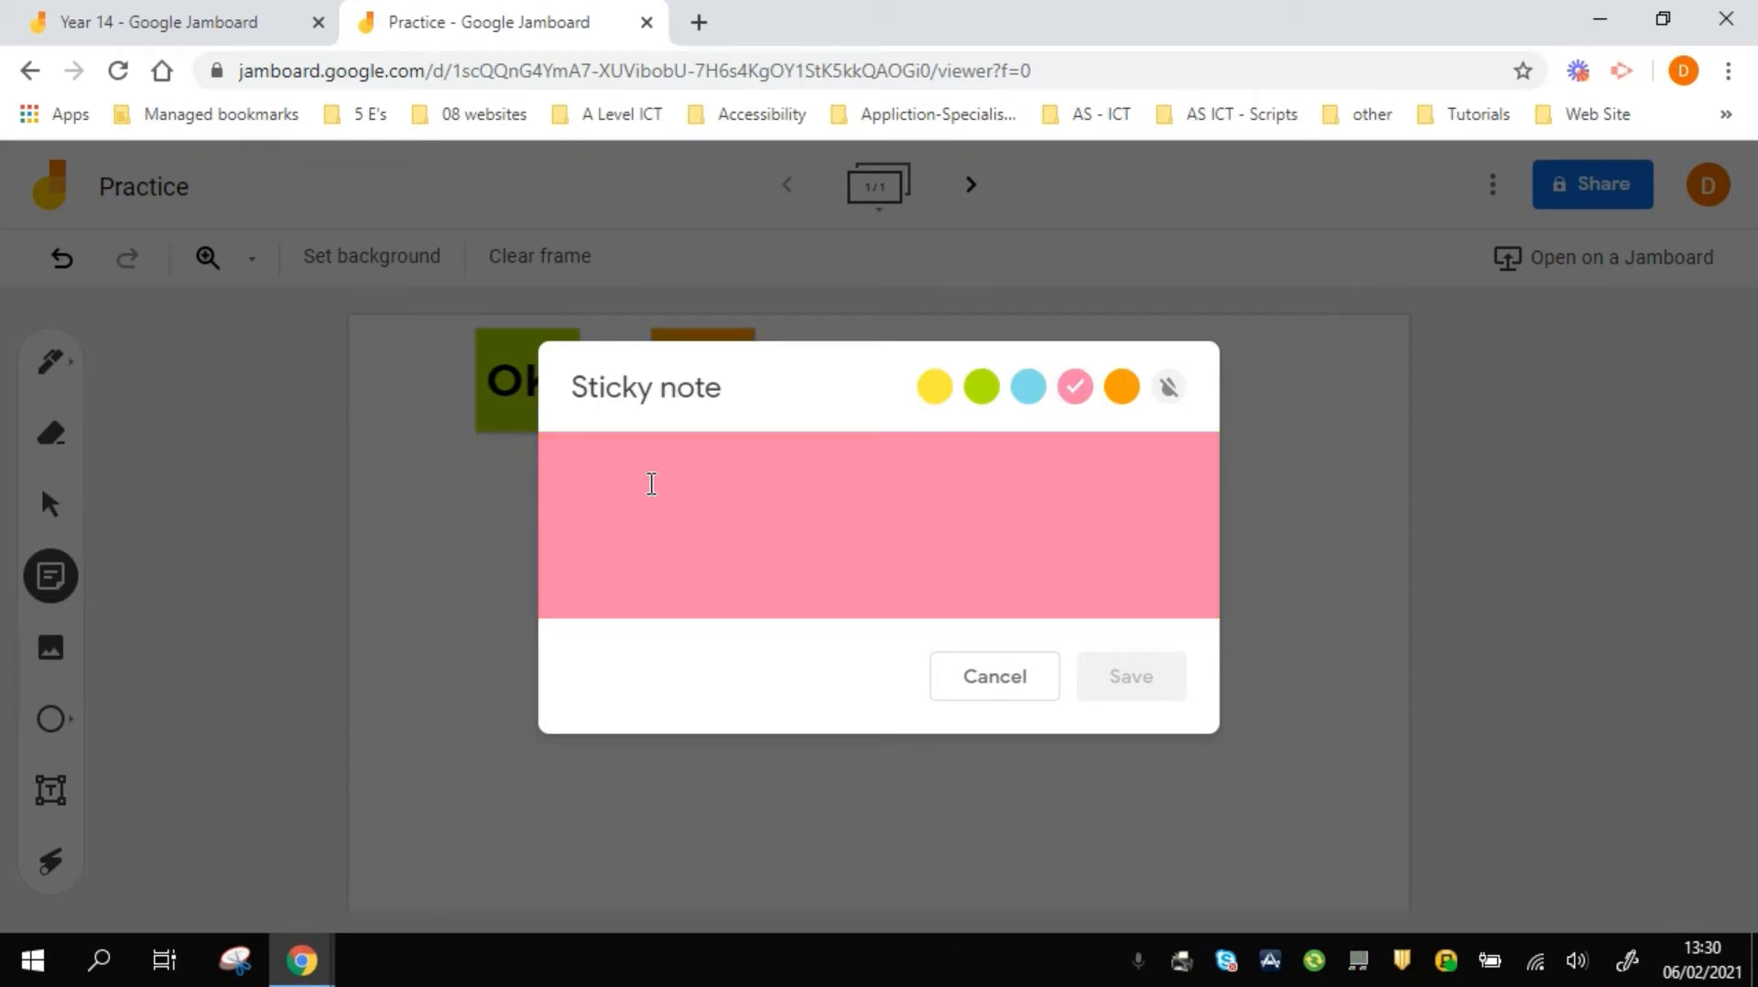
pyautogui.write('No')
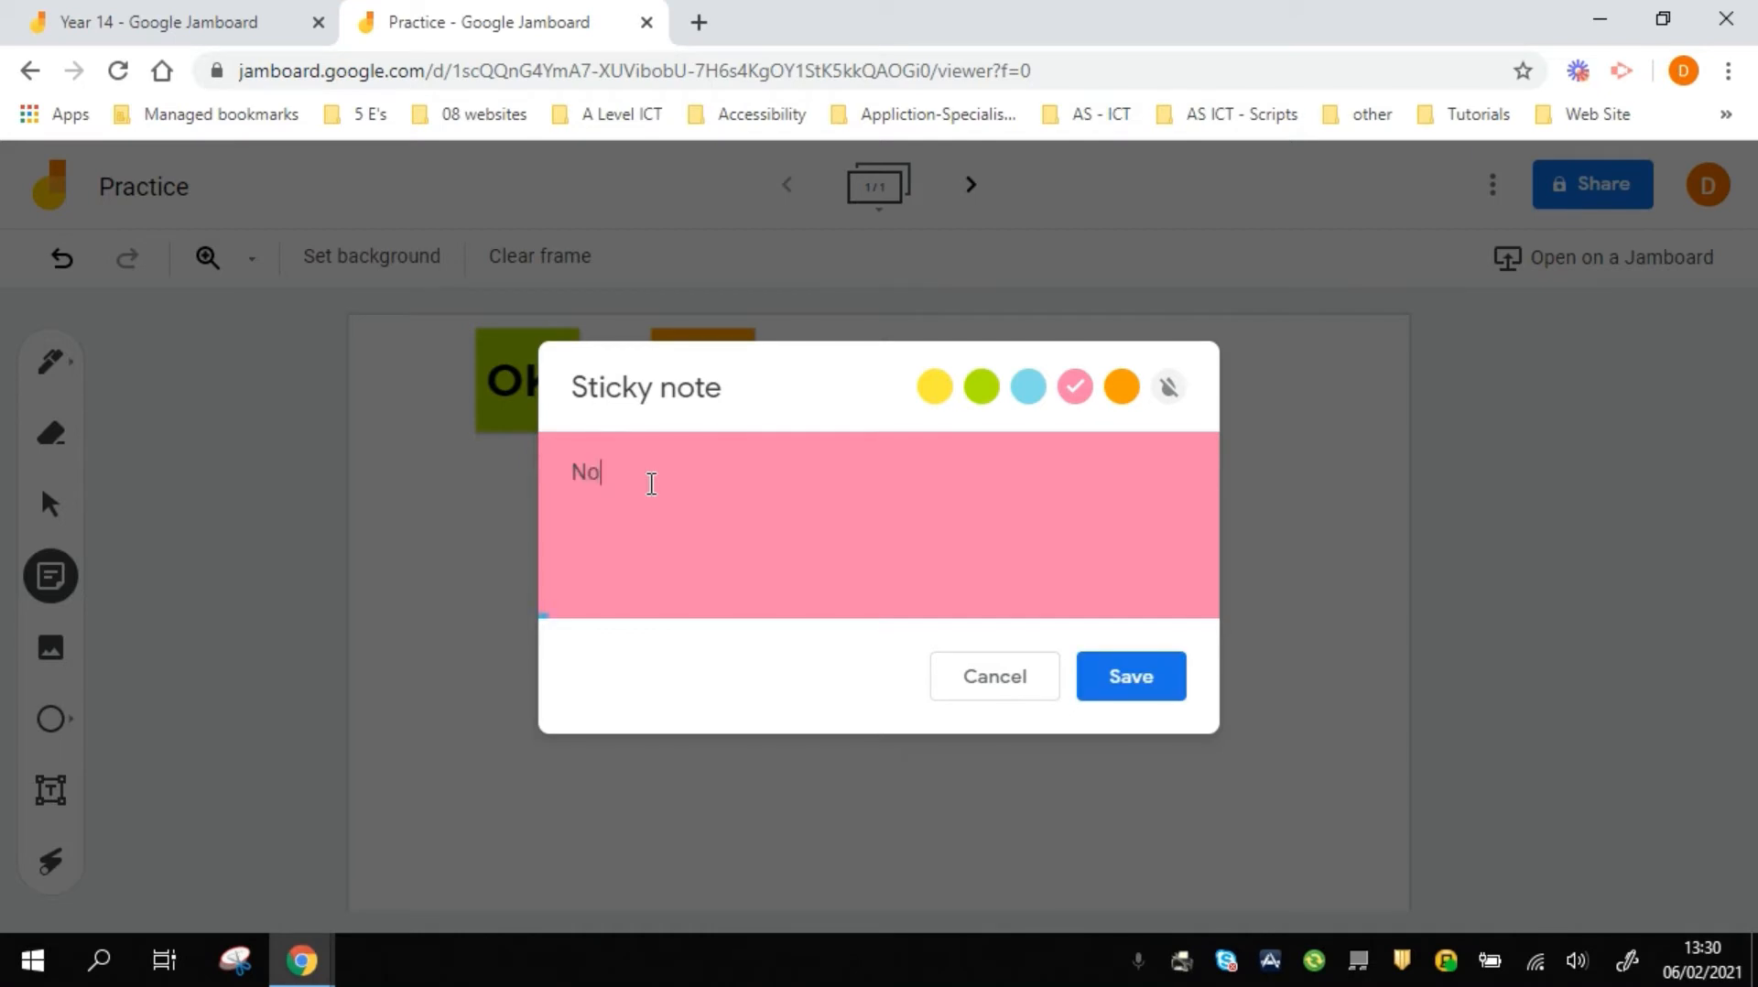
pyautogui.write('t ok!')
pyautogui.click(1139, 684)
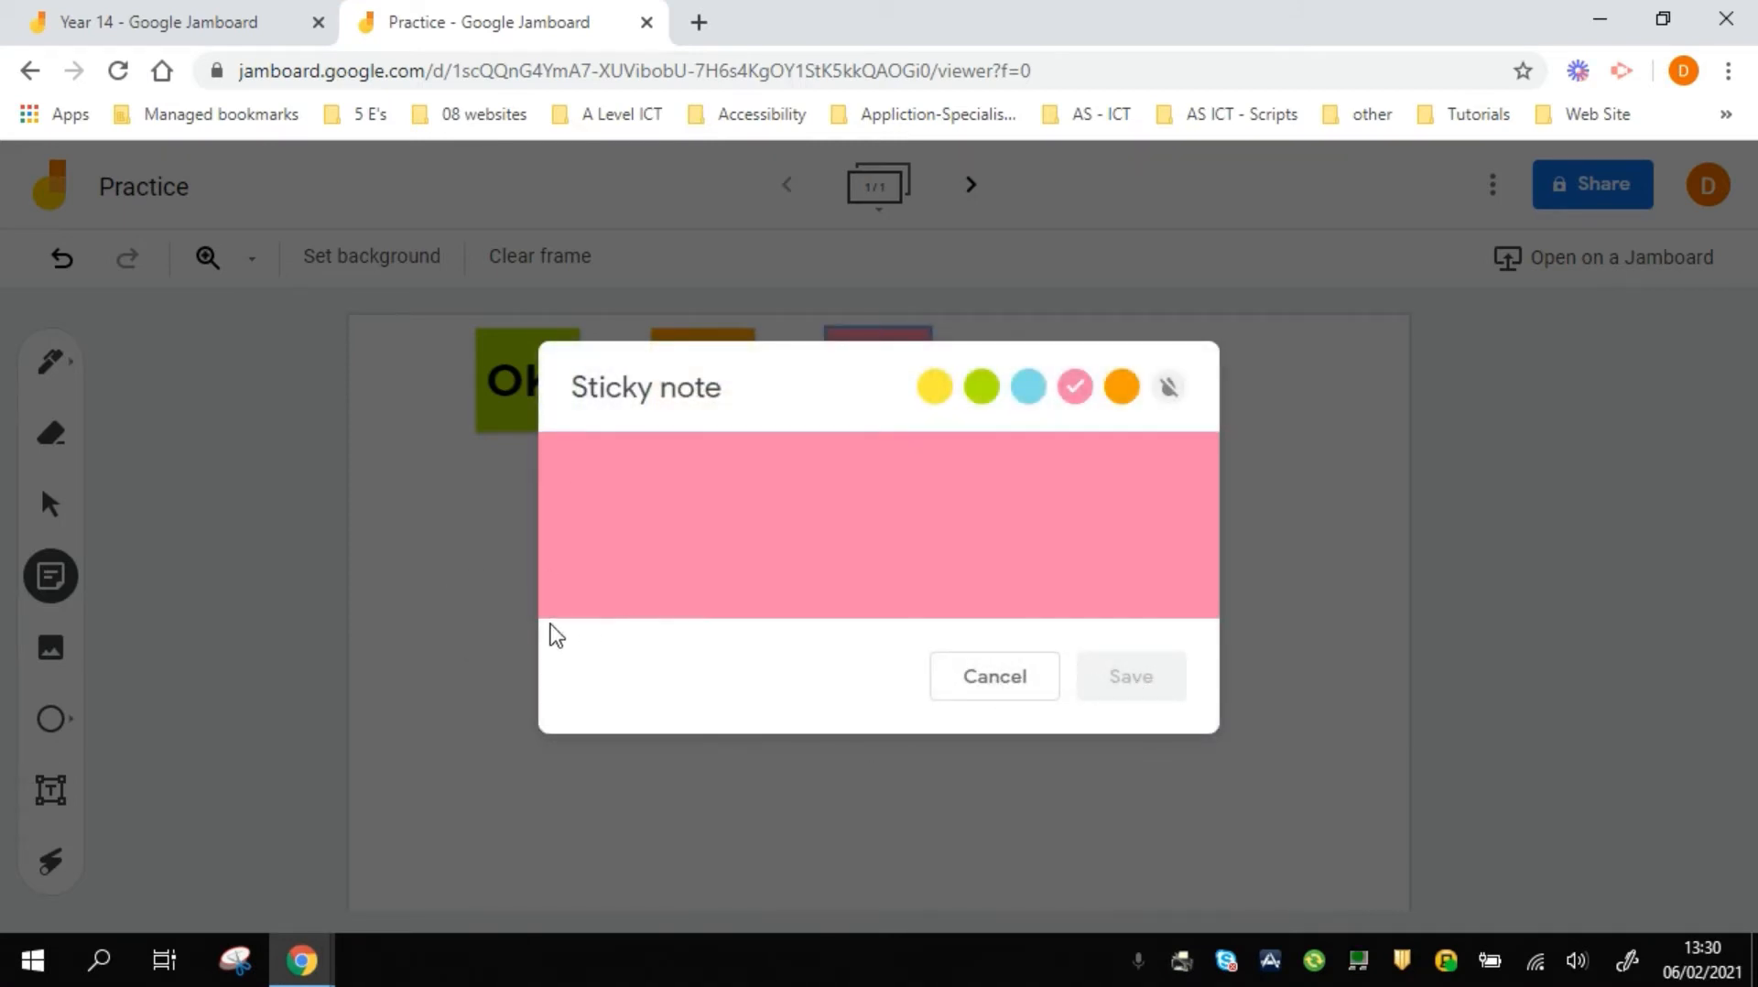
pyautogui.click(445, 558)
# - Space out the heading notes by moving "Not ok!" near the frame's right edge and the orange note to the upper middle
pyautogui.click(874, 389)
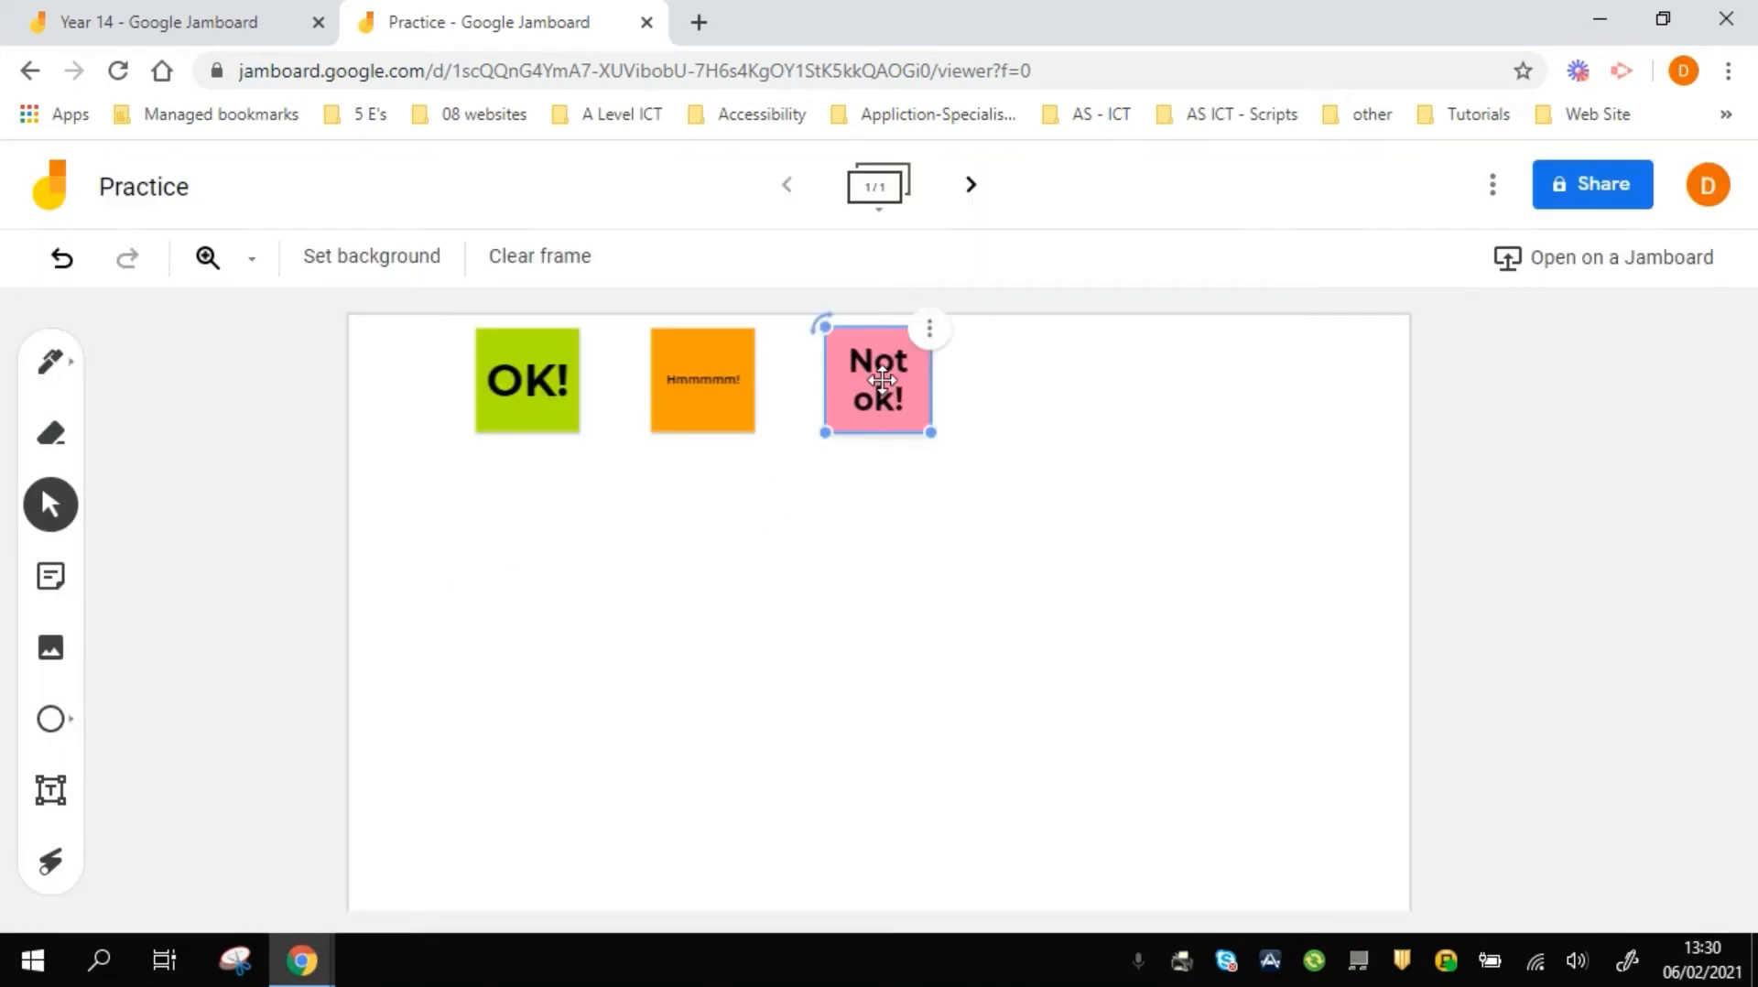
pyautogui.moveTo(880, 376); pyautogui.dragTo(1263, 377)
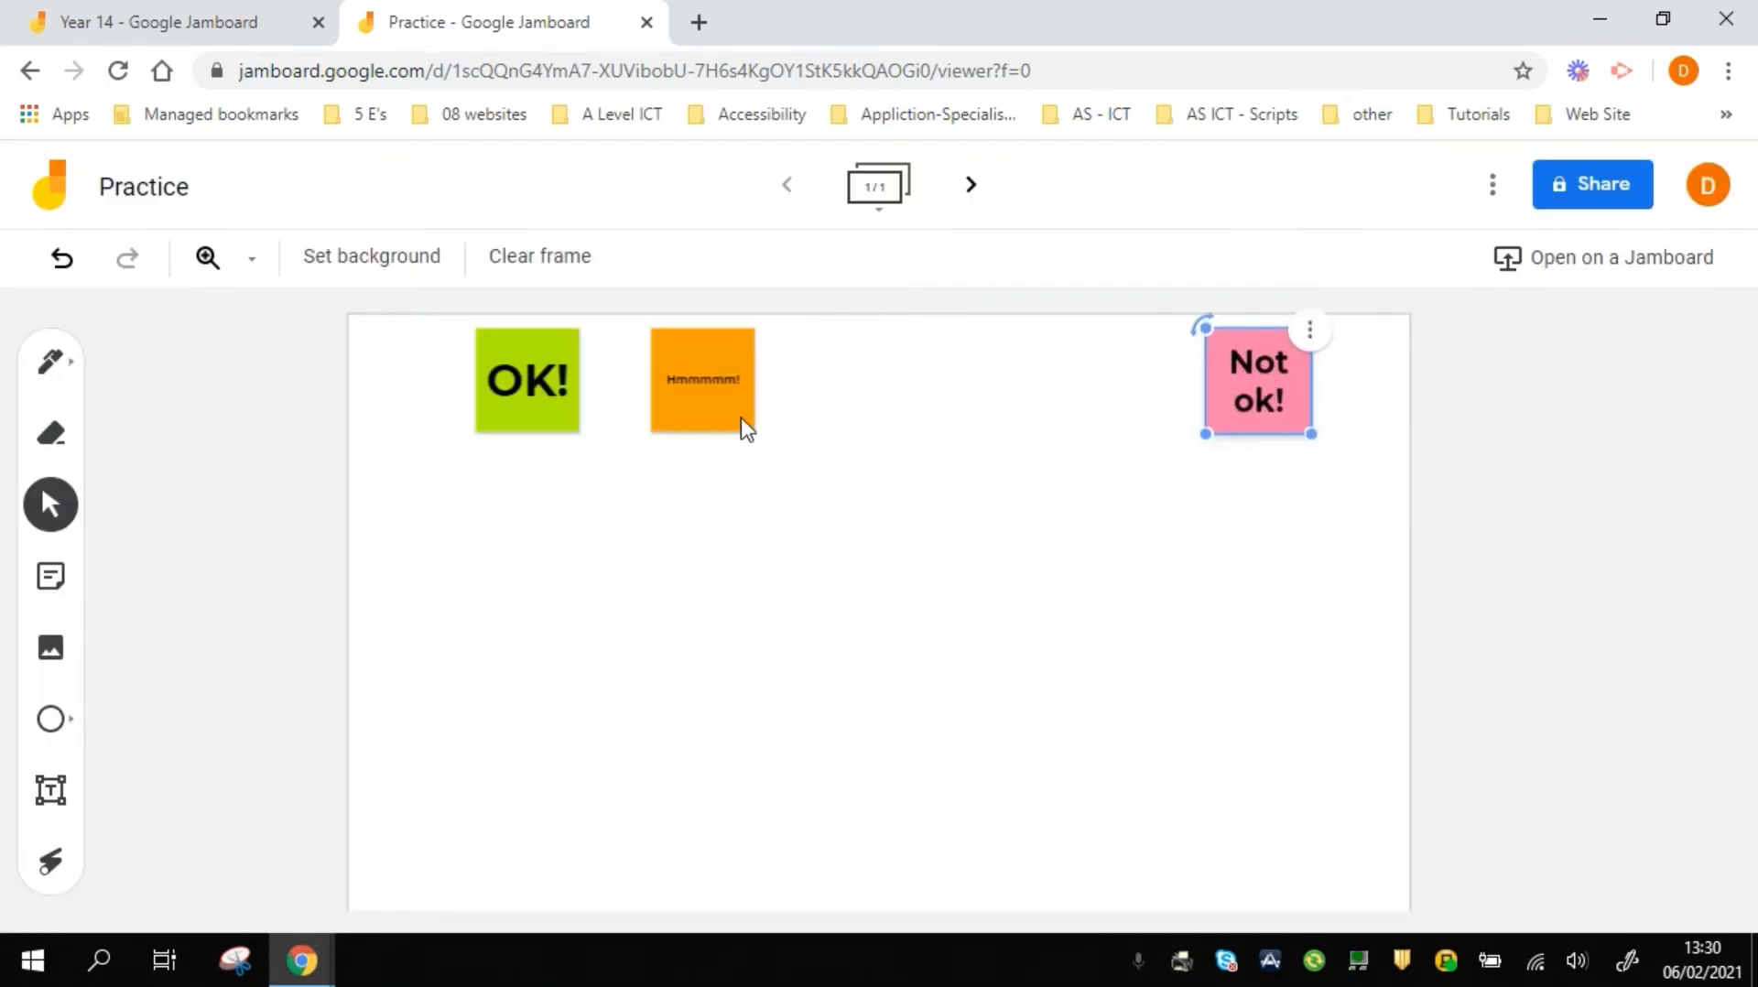
pyautogui.moveTo(723, 380); pyautogui.dragTo(925, 386)
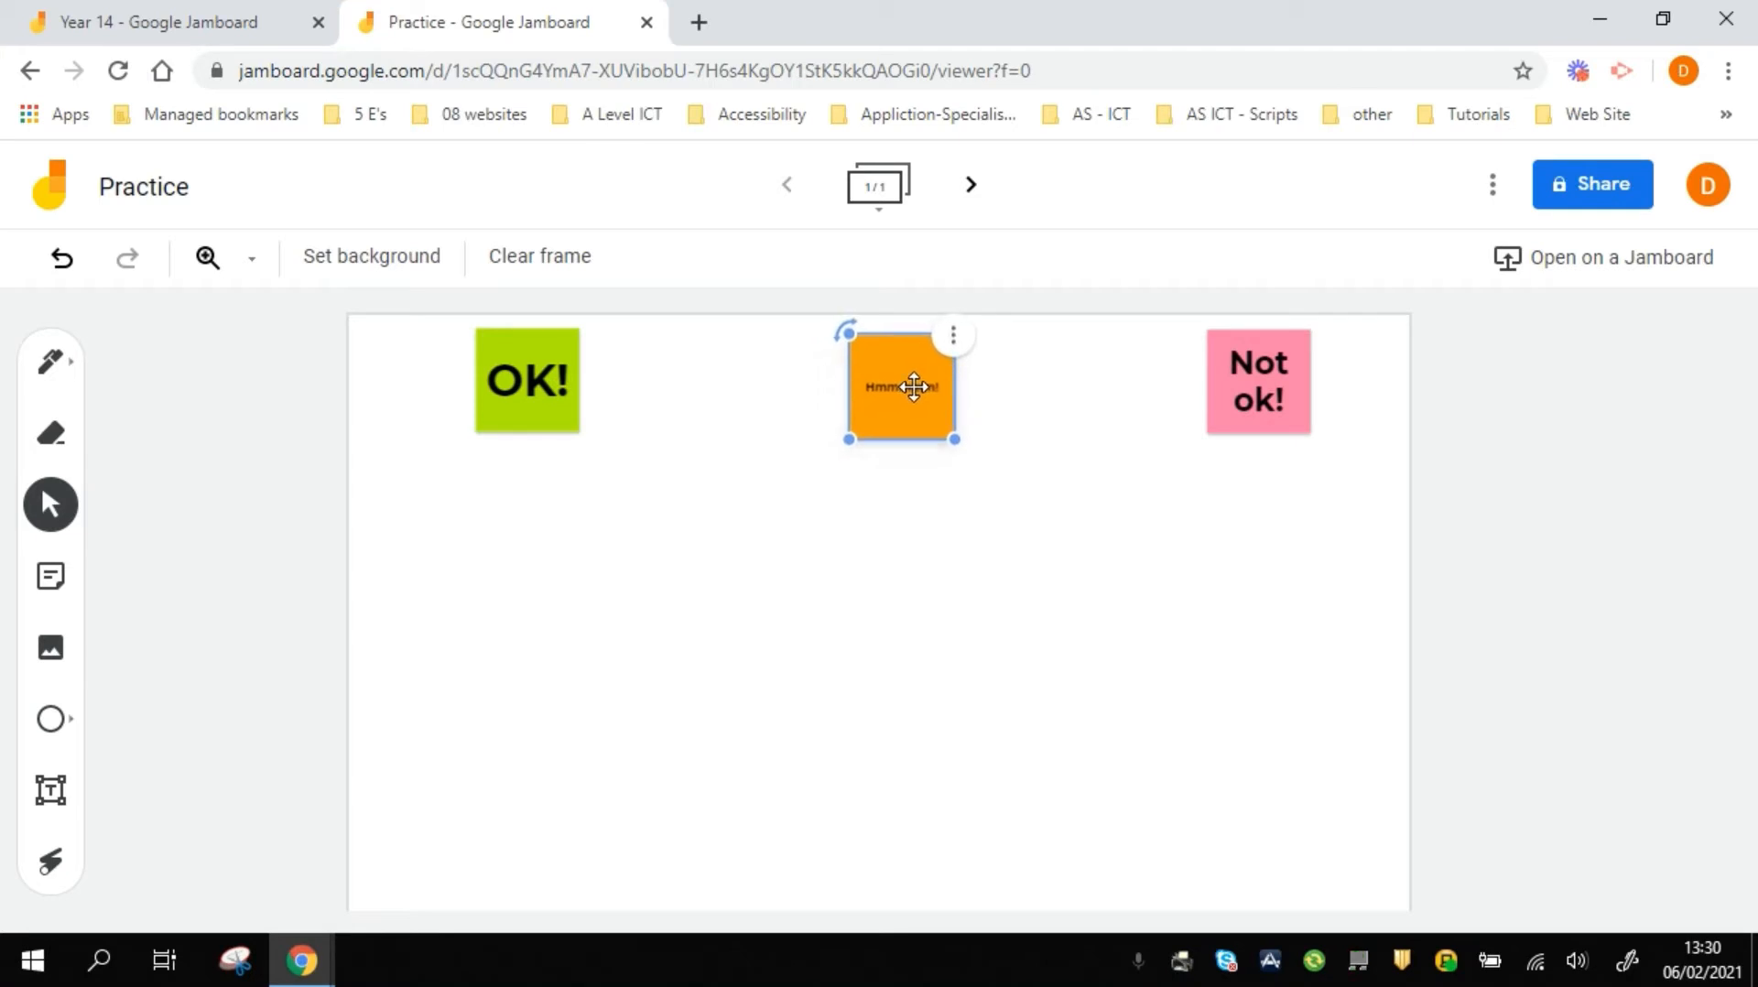
# - Draw a black pen line beneath the heading notes and two vertical lines dividing the frame into three columns
pyautogui.click(55, 372)
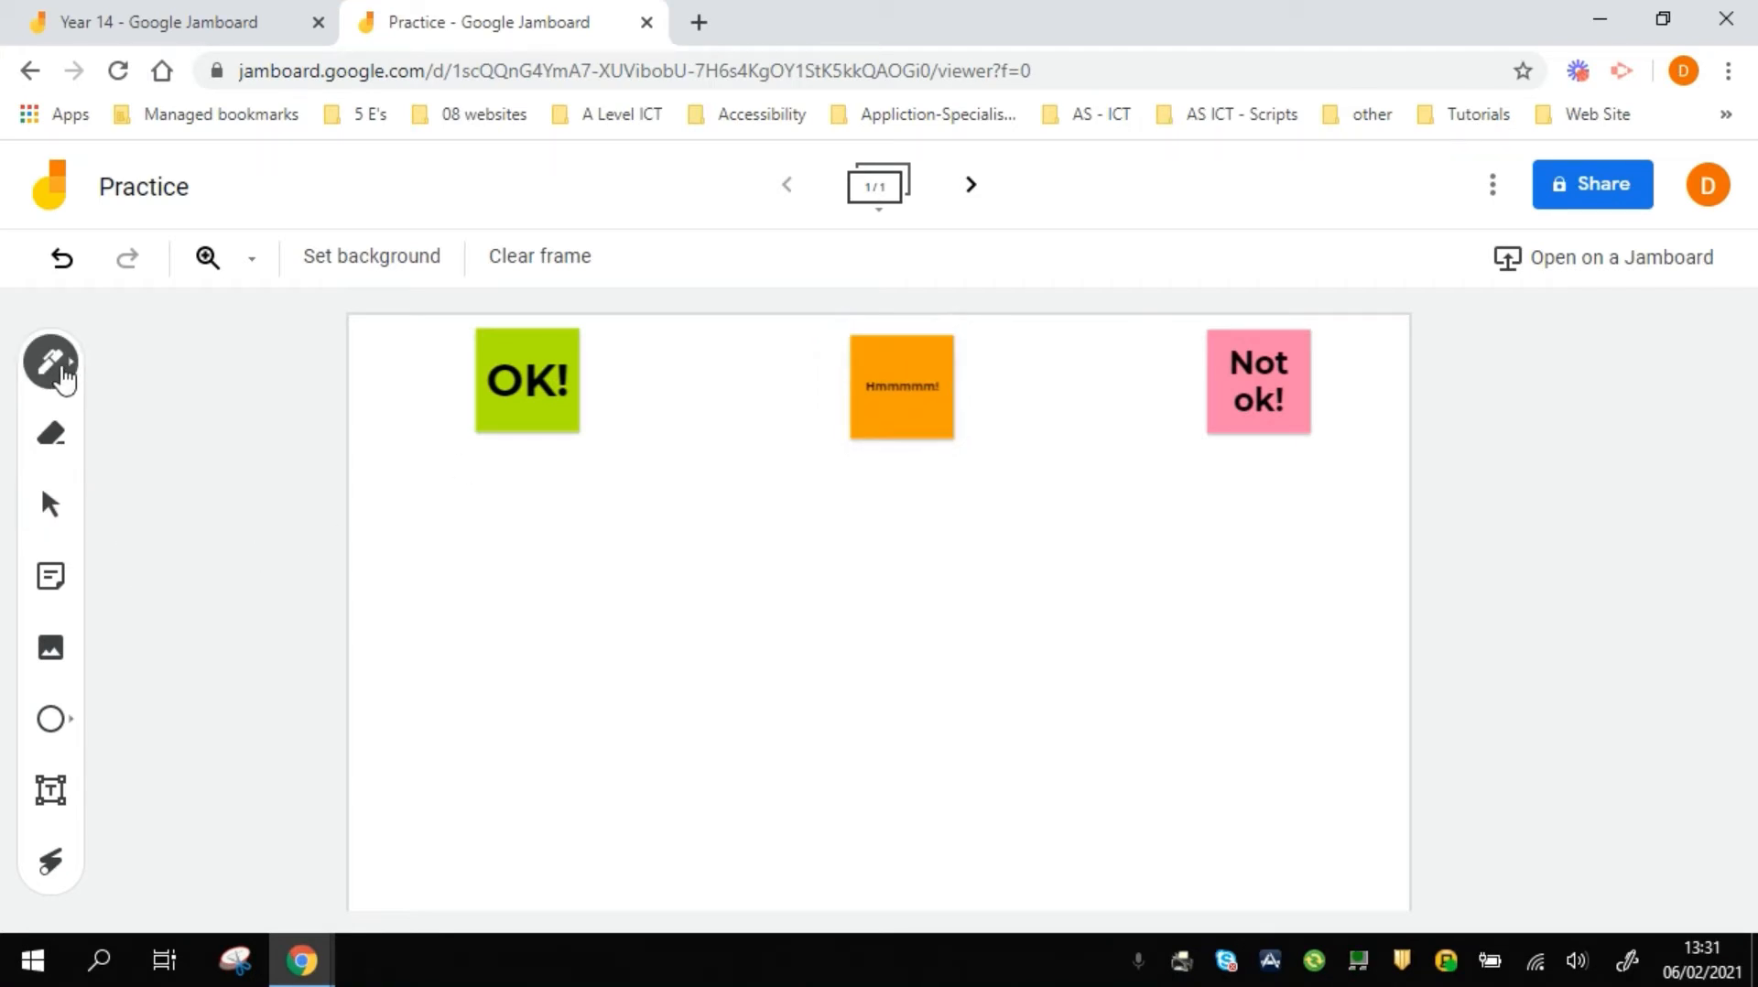
pyautogui.click(57, 378)
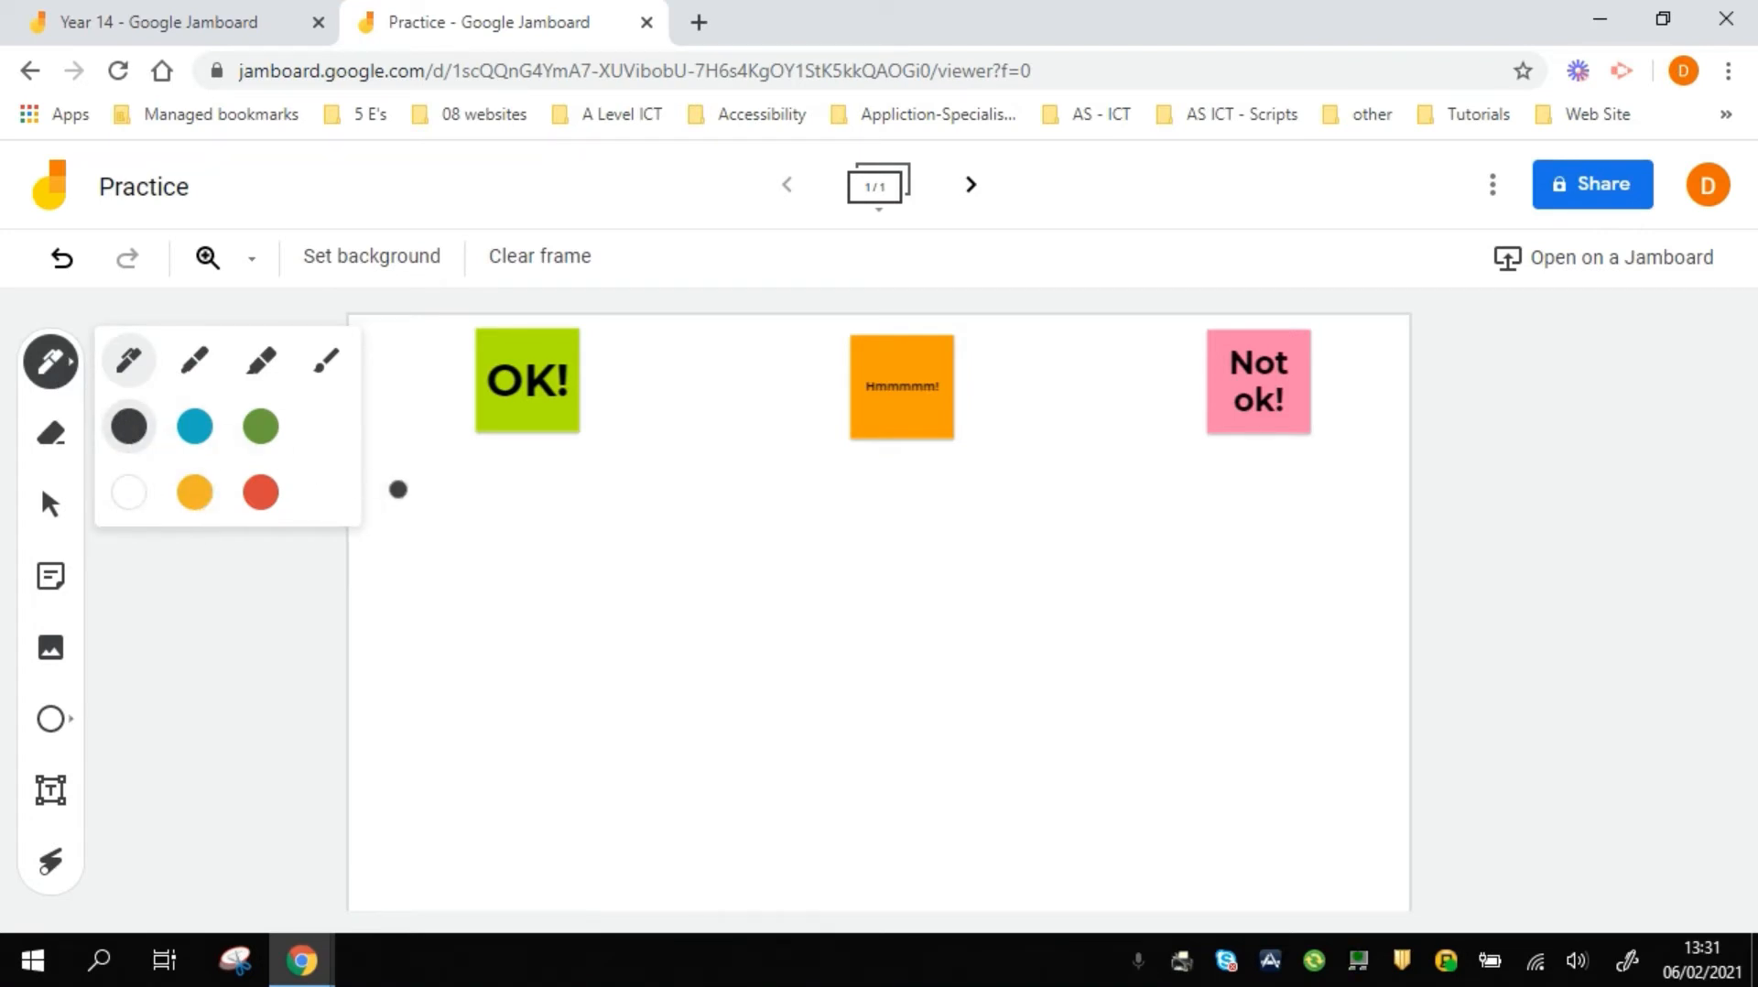
pyautogui.click(397, 489)
pyautogui.moveTo(400, 492)
pyautogui.mouseDown()
pyautogui.moveTo(880, 508)
pyautogui.moveTo(1393, 492)
pyautogui.mouseUp()
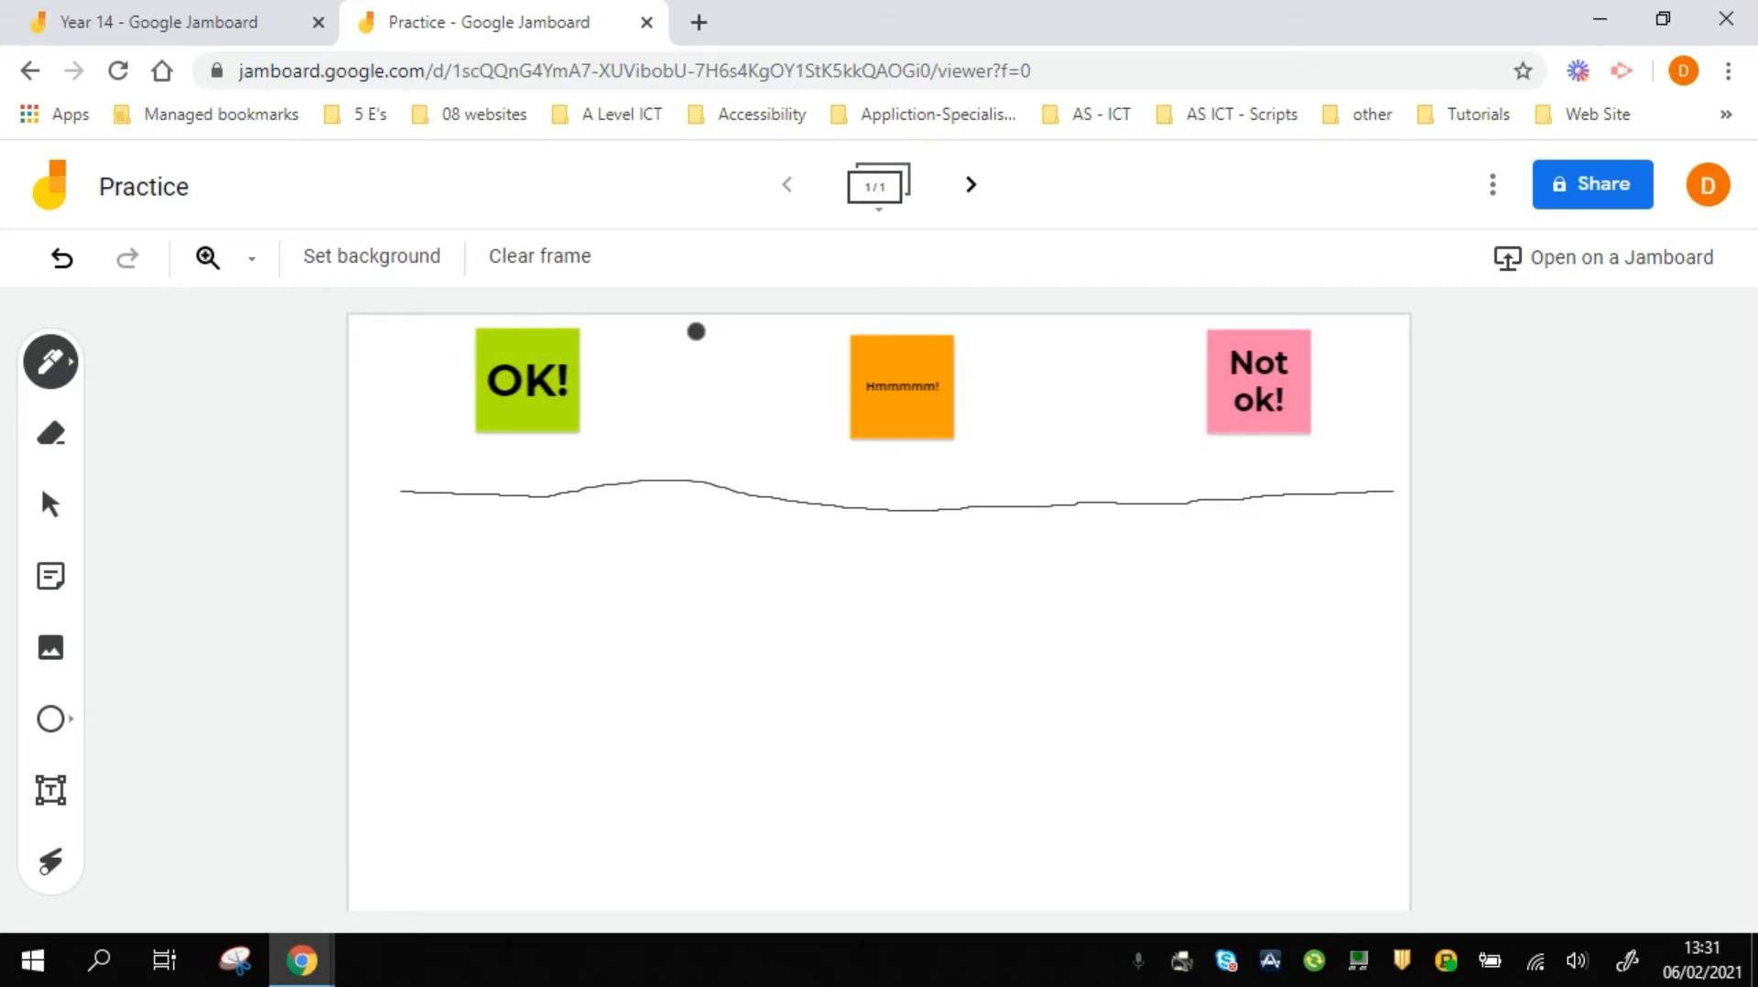
pyautogui.moveTo(697, 326); pyautogui.dragTo(725, 899)
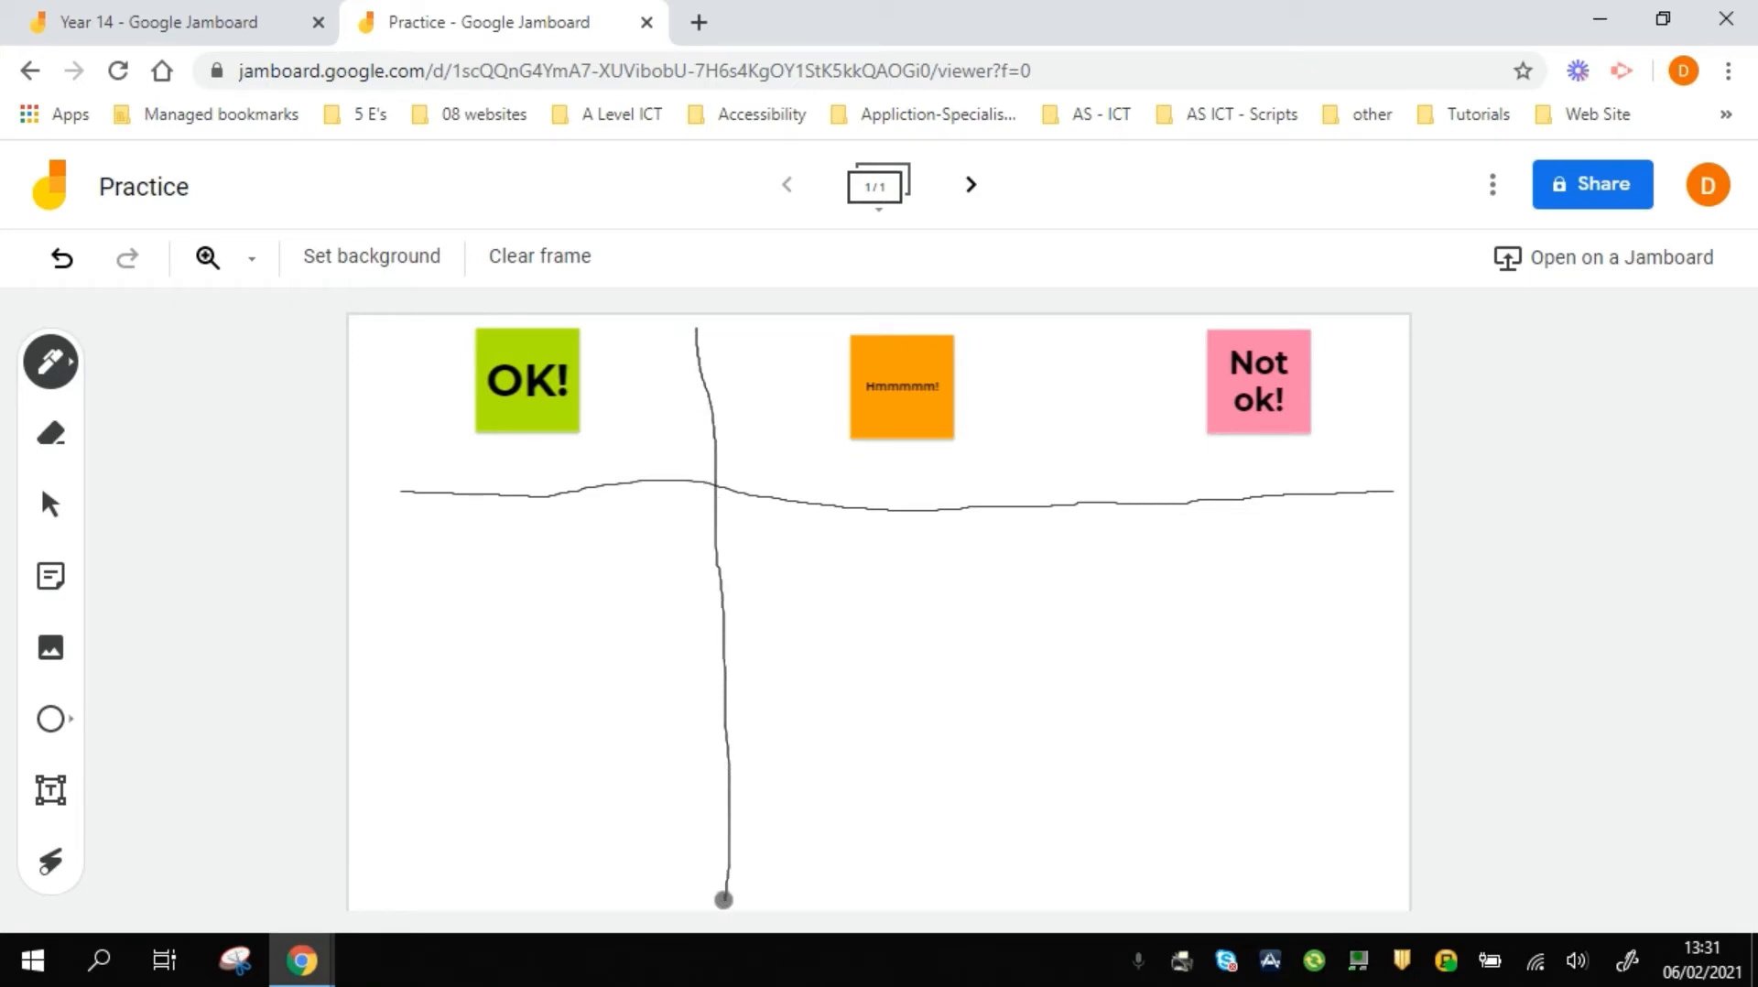
pyautogui.moveTo(1067, 333); pyautogui.dragTo(1118, 900)
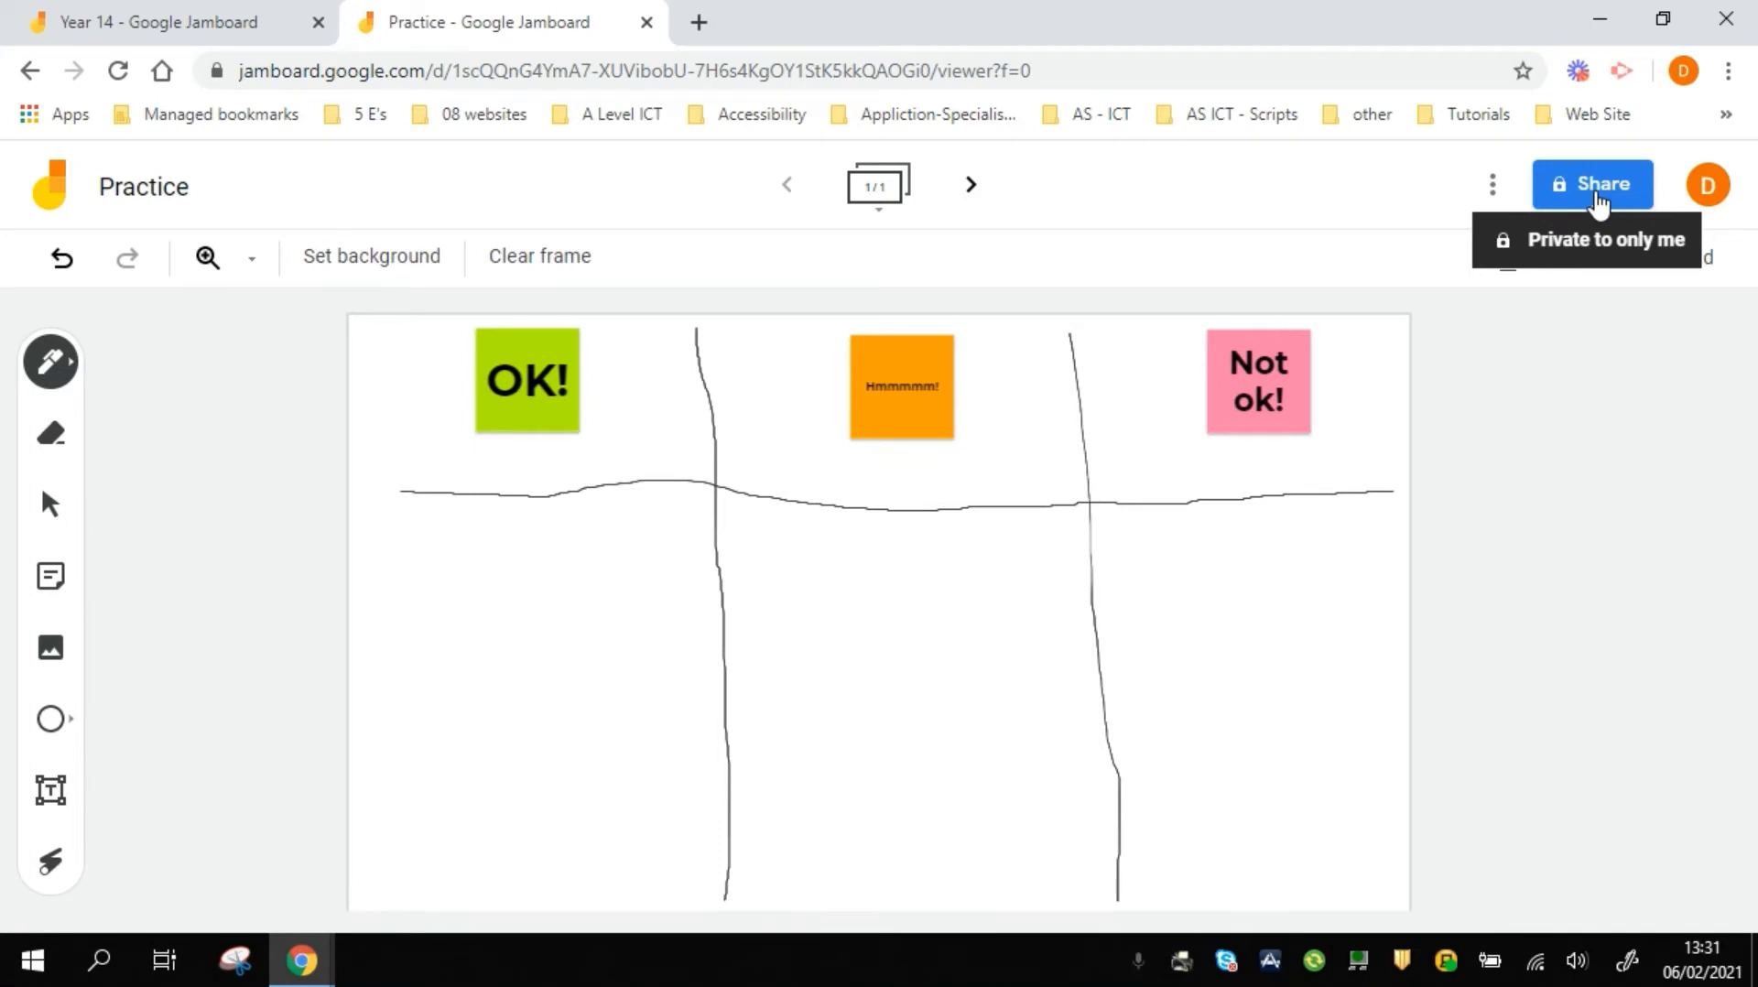
# - Set the jam's link sharing to "Anyone with the link" with Editor access and copy the link
pyautogui.click(1596, 194)
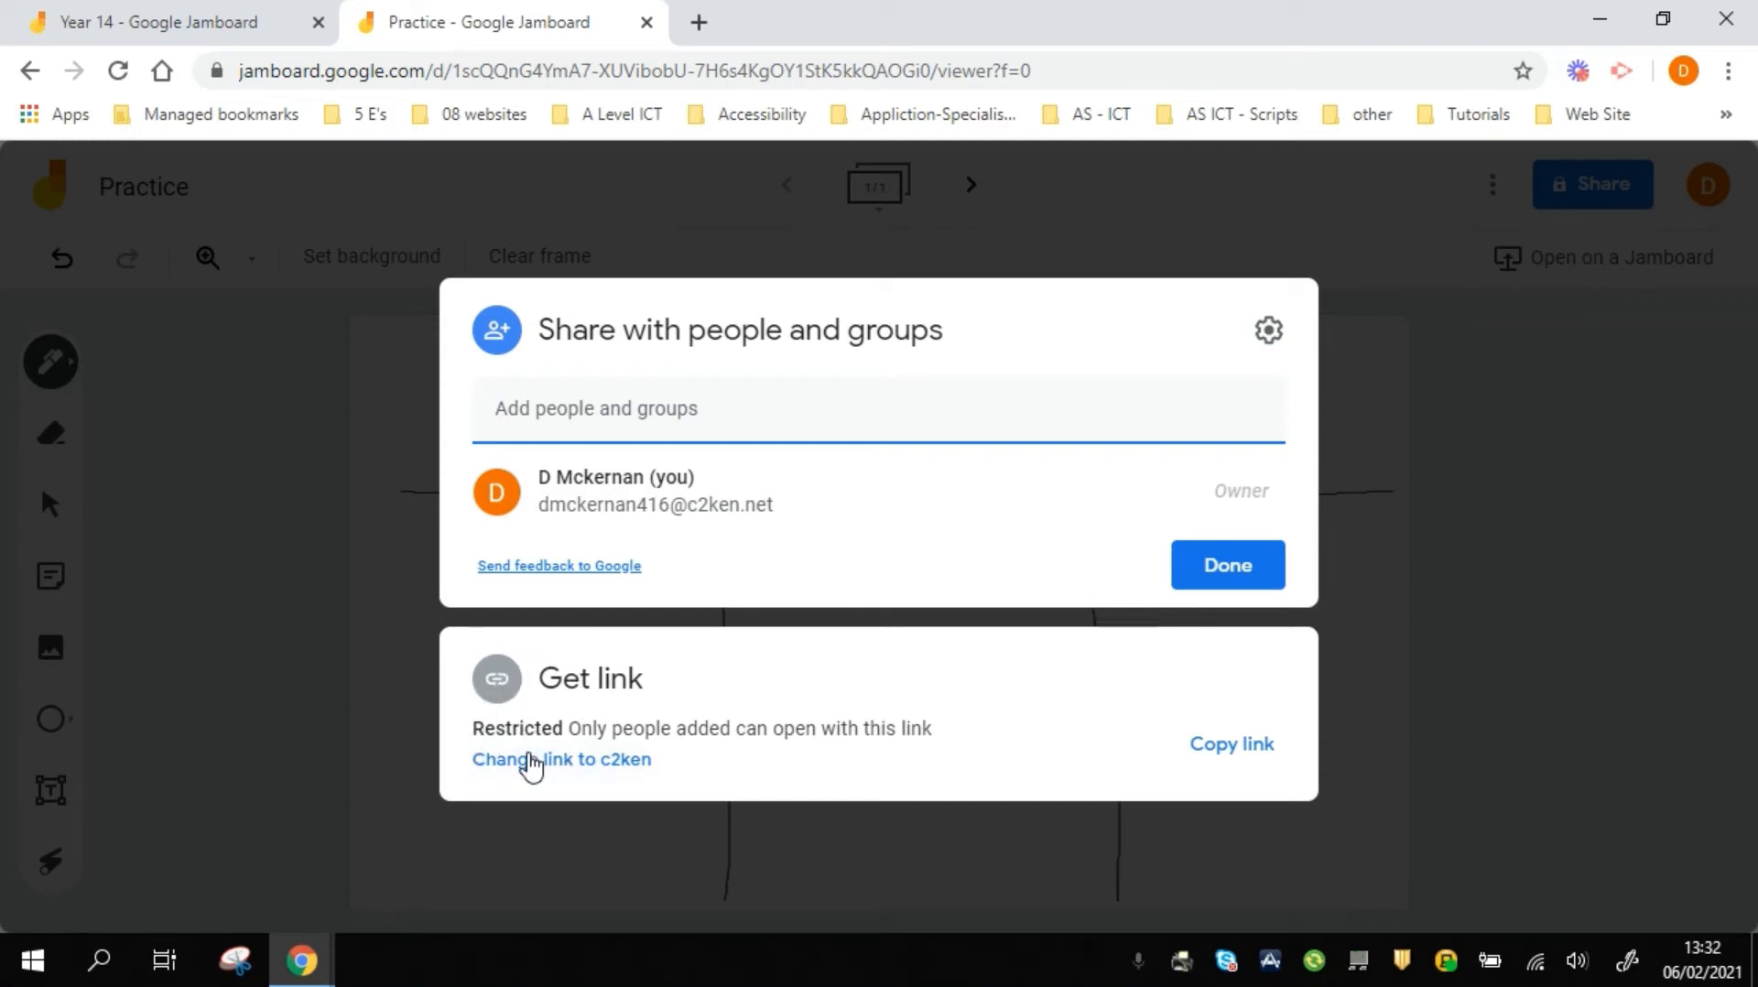
pyautogui.click(531, 761)
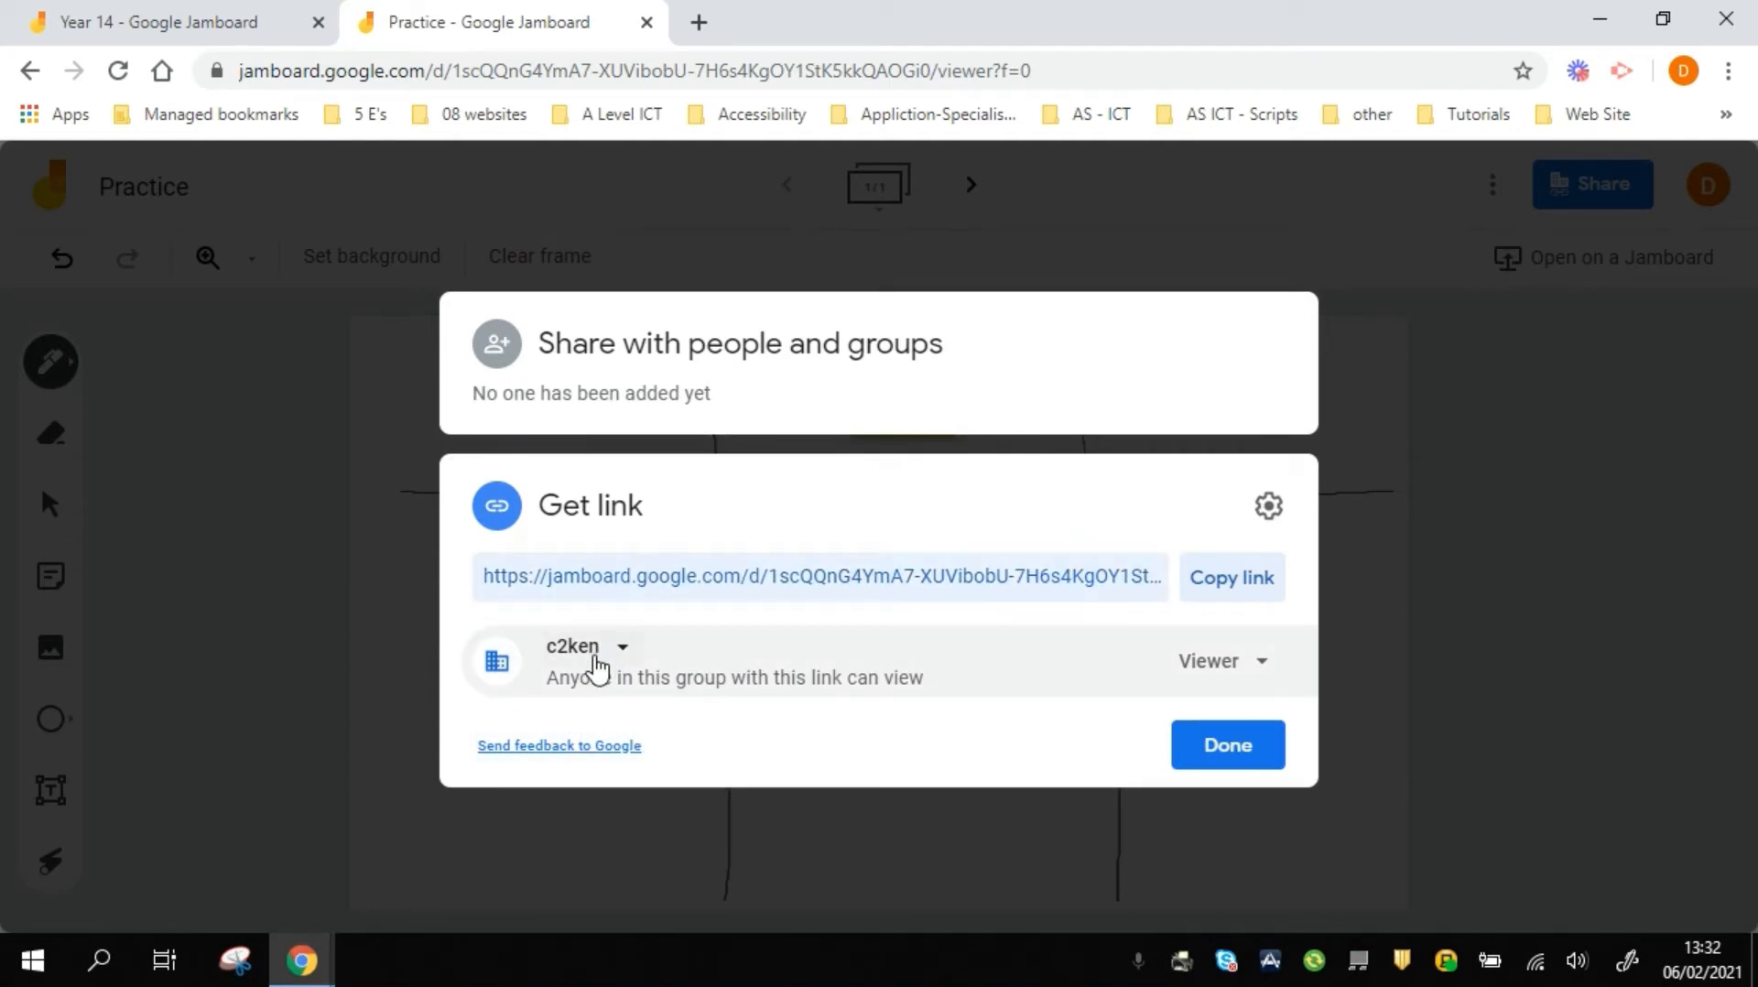
pyautogui.click(619, 652)
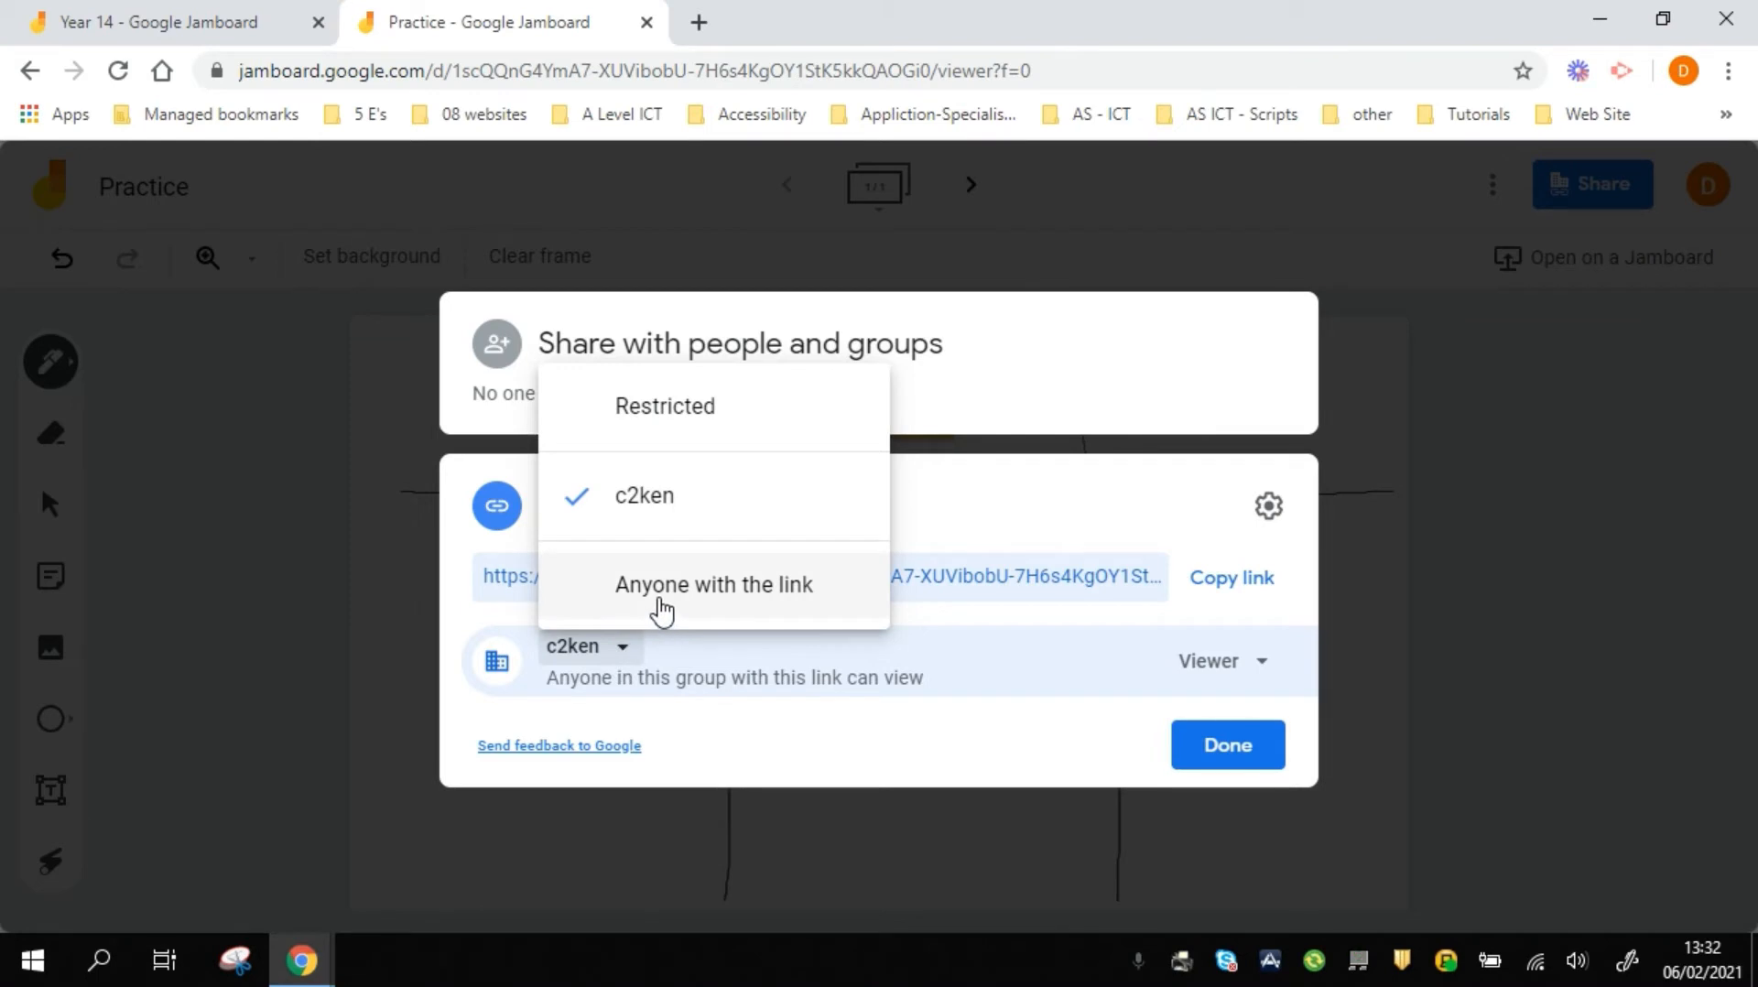
pyautogui.click(661, 586)
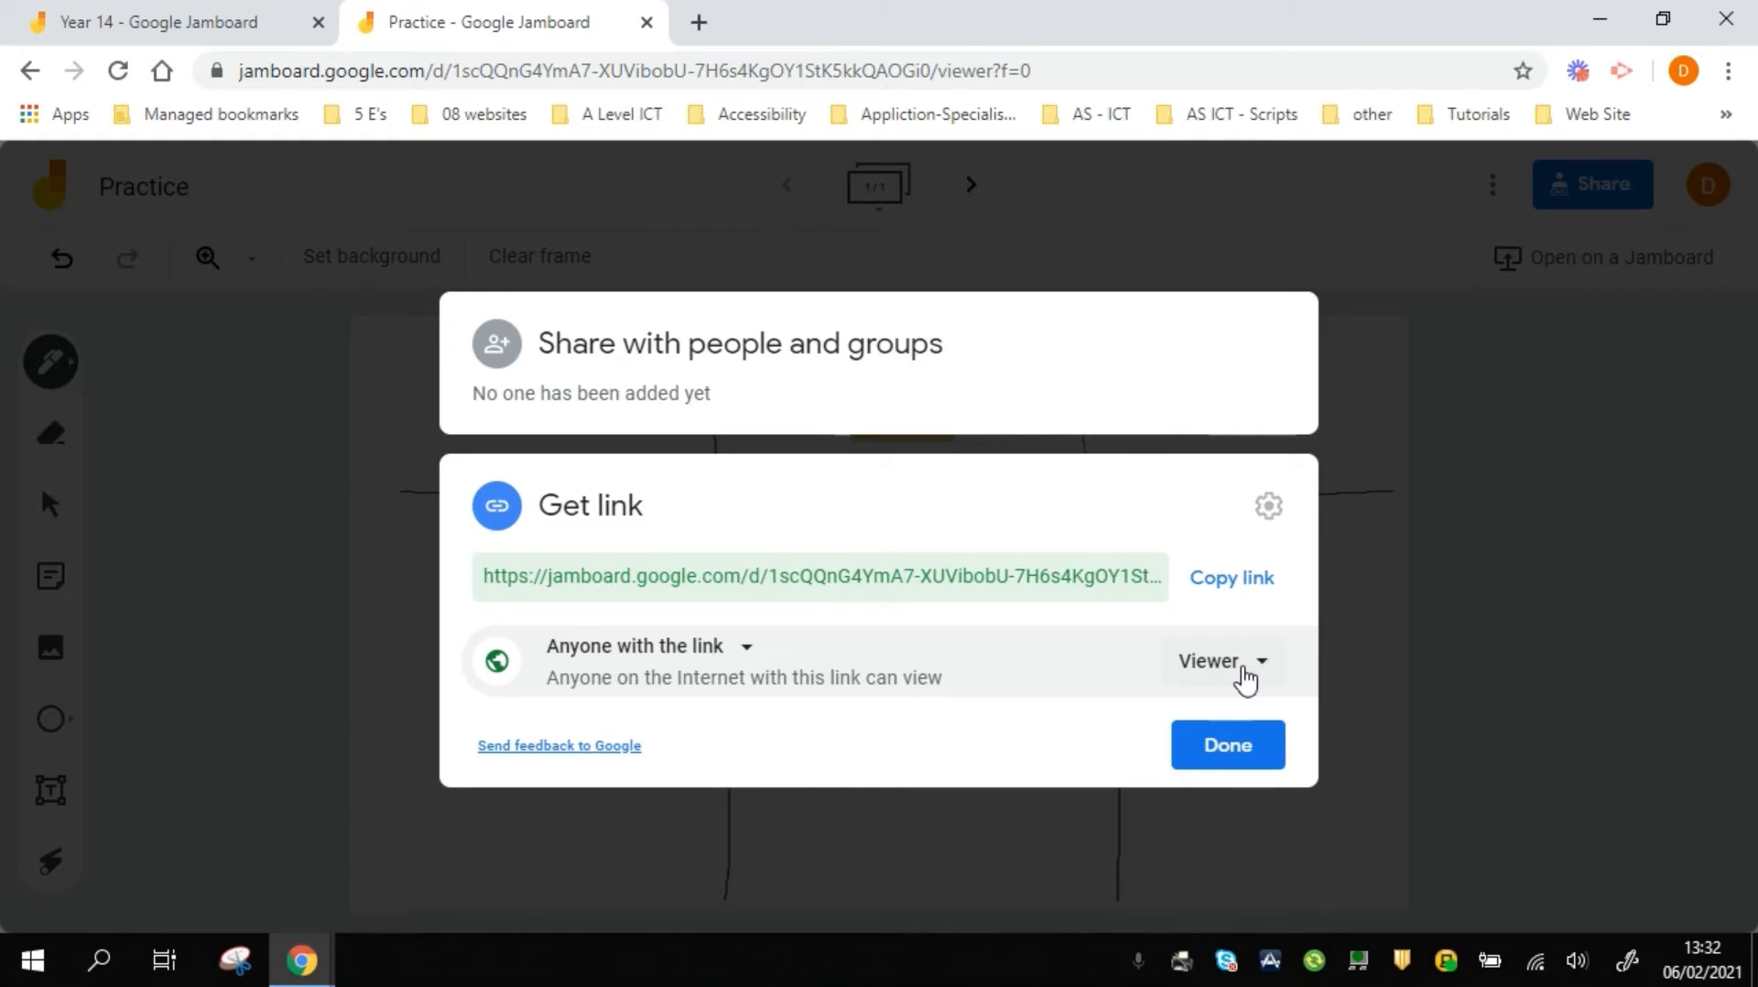
pyautogui.click(1245, 680)
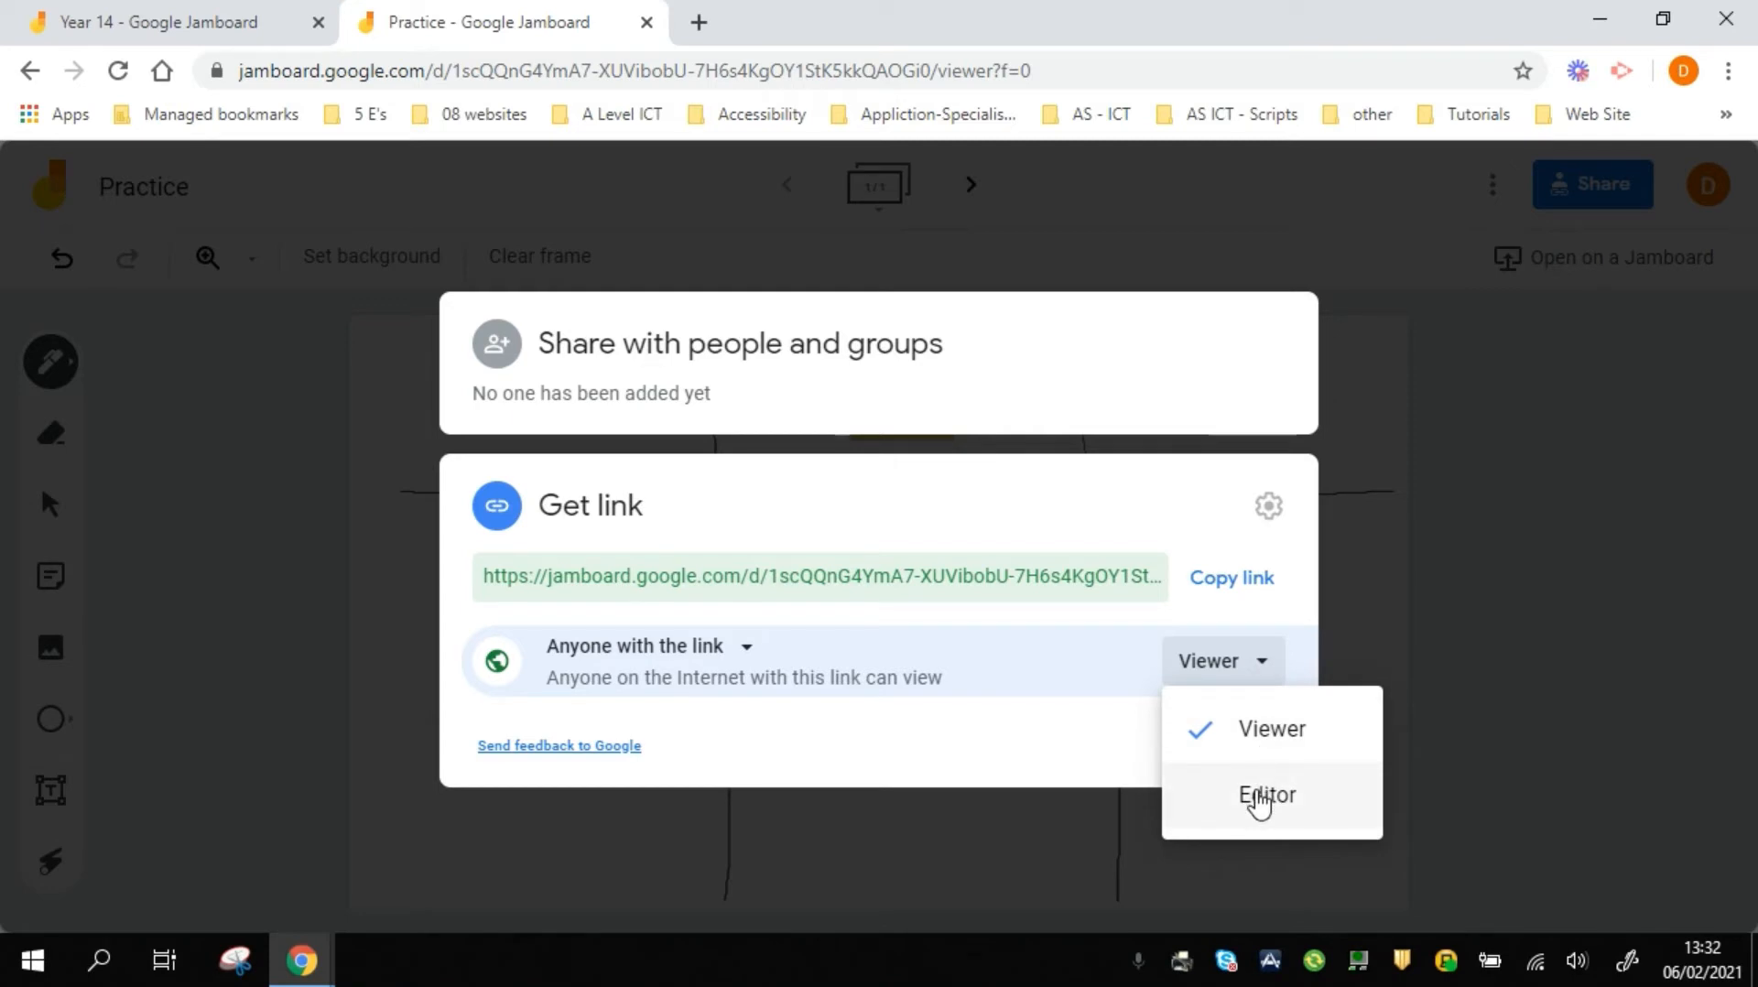
pyautogui.click(1260, 801)
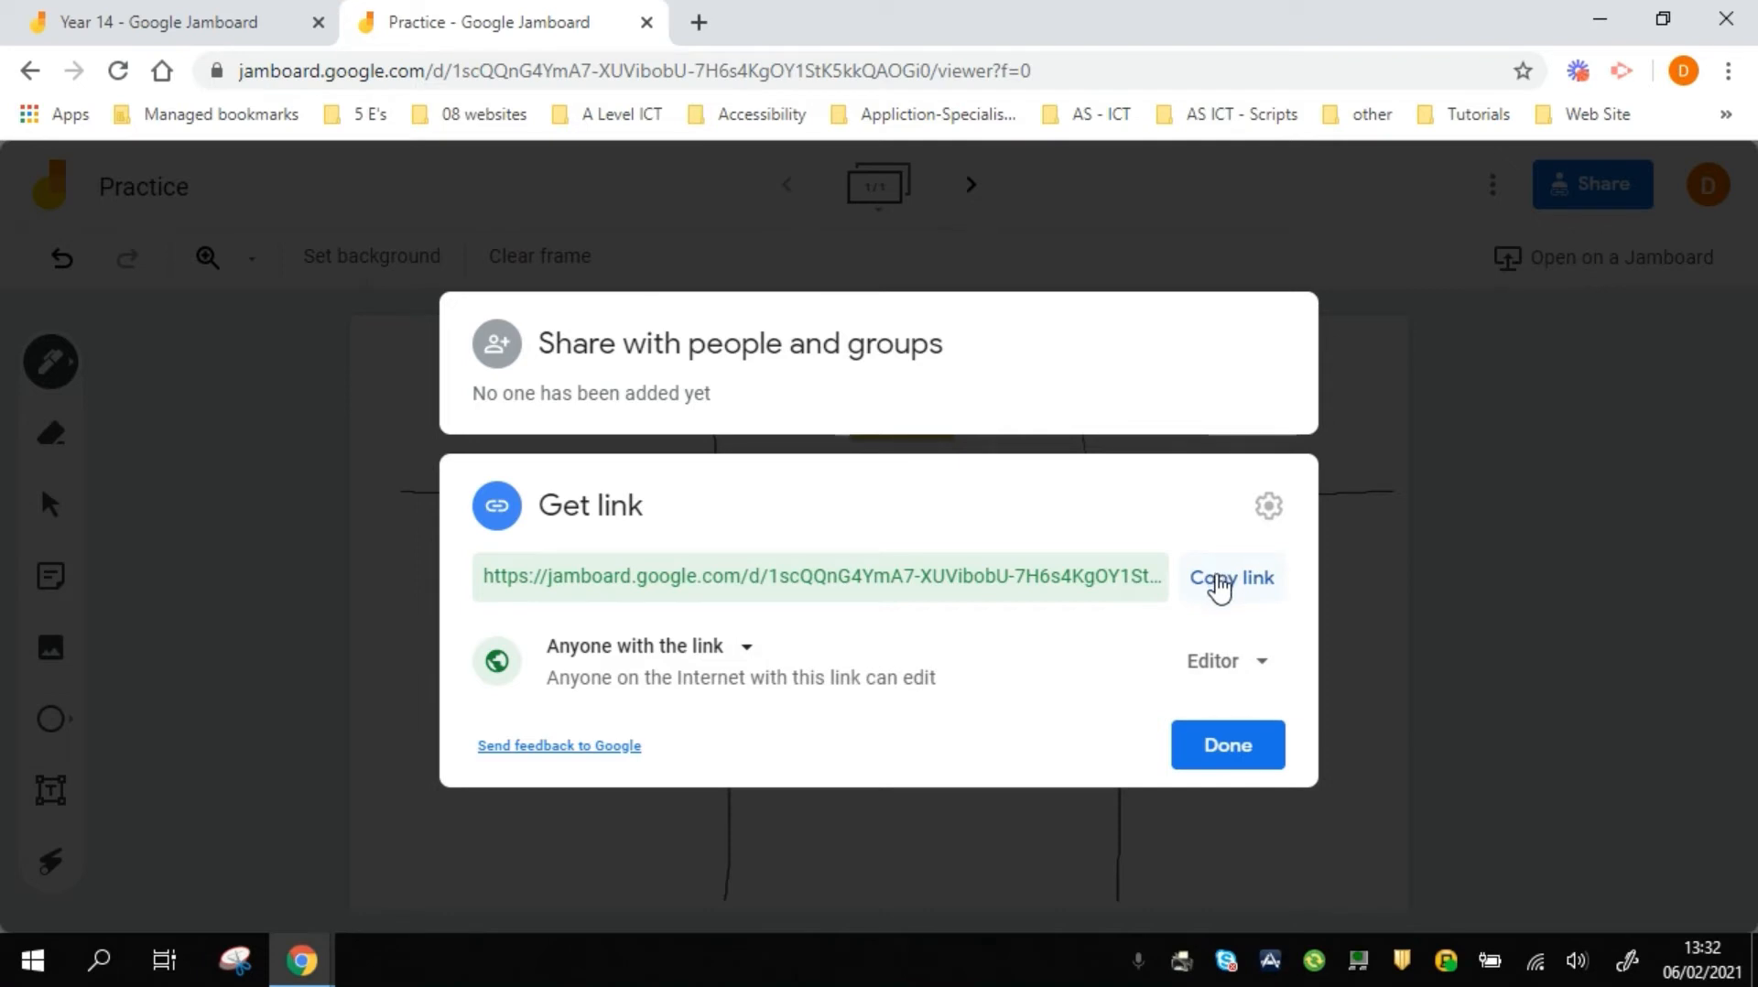
pyautogui.click(1220, 588)
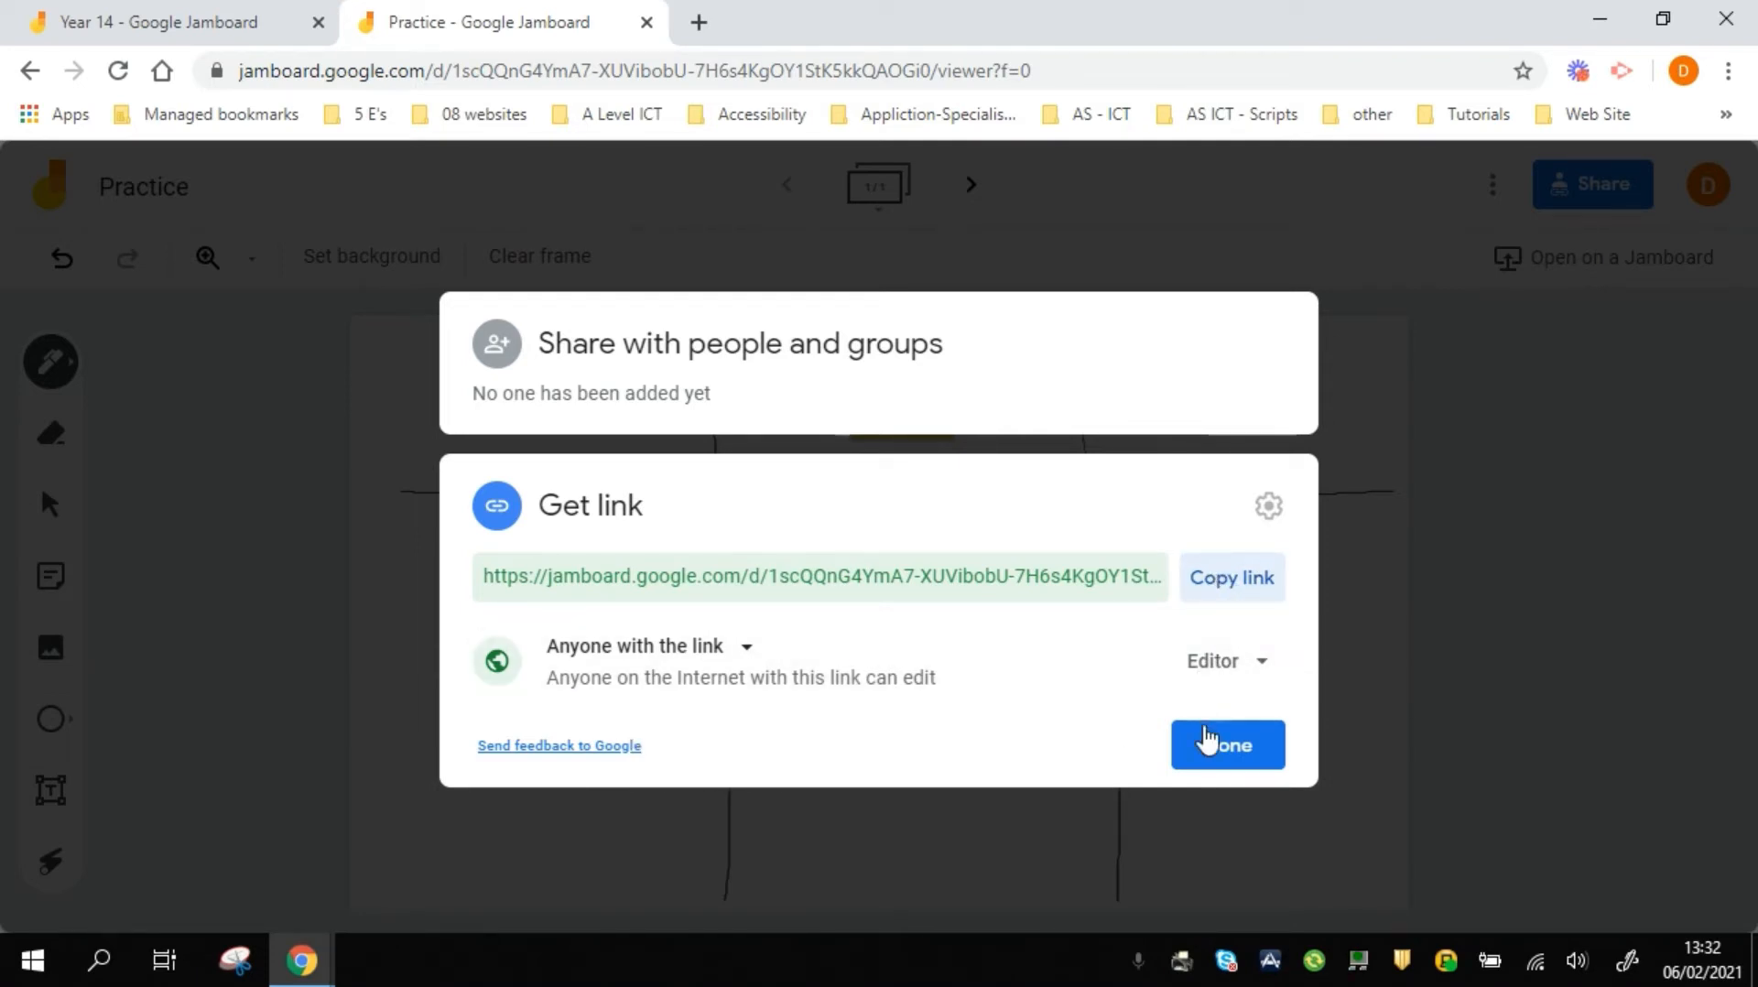
pyautogui.click(1227, 746)
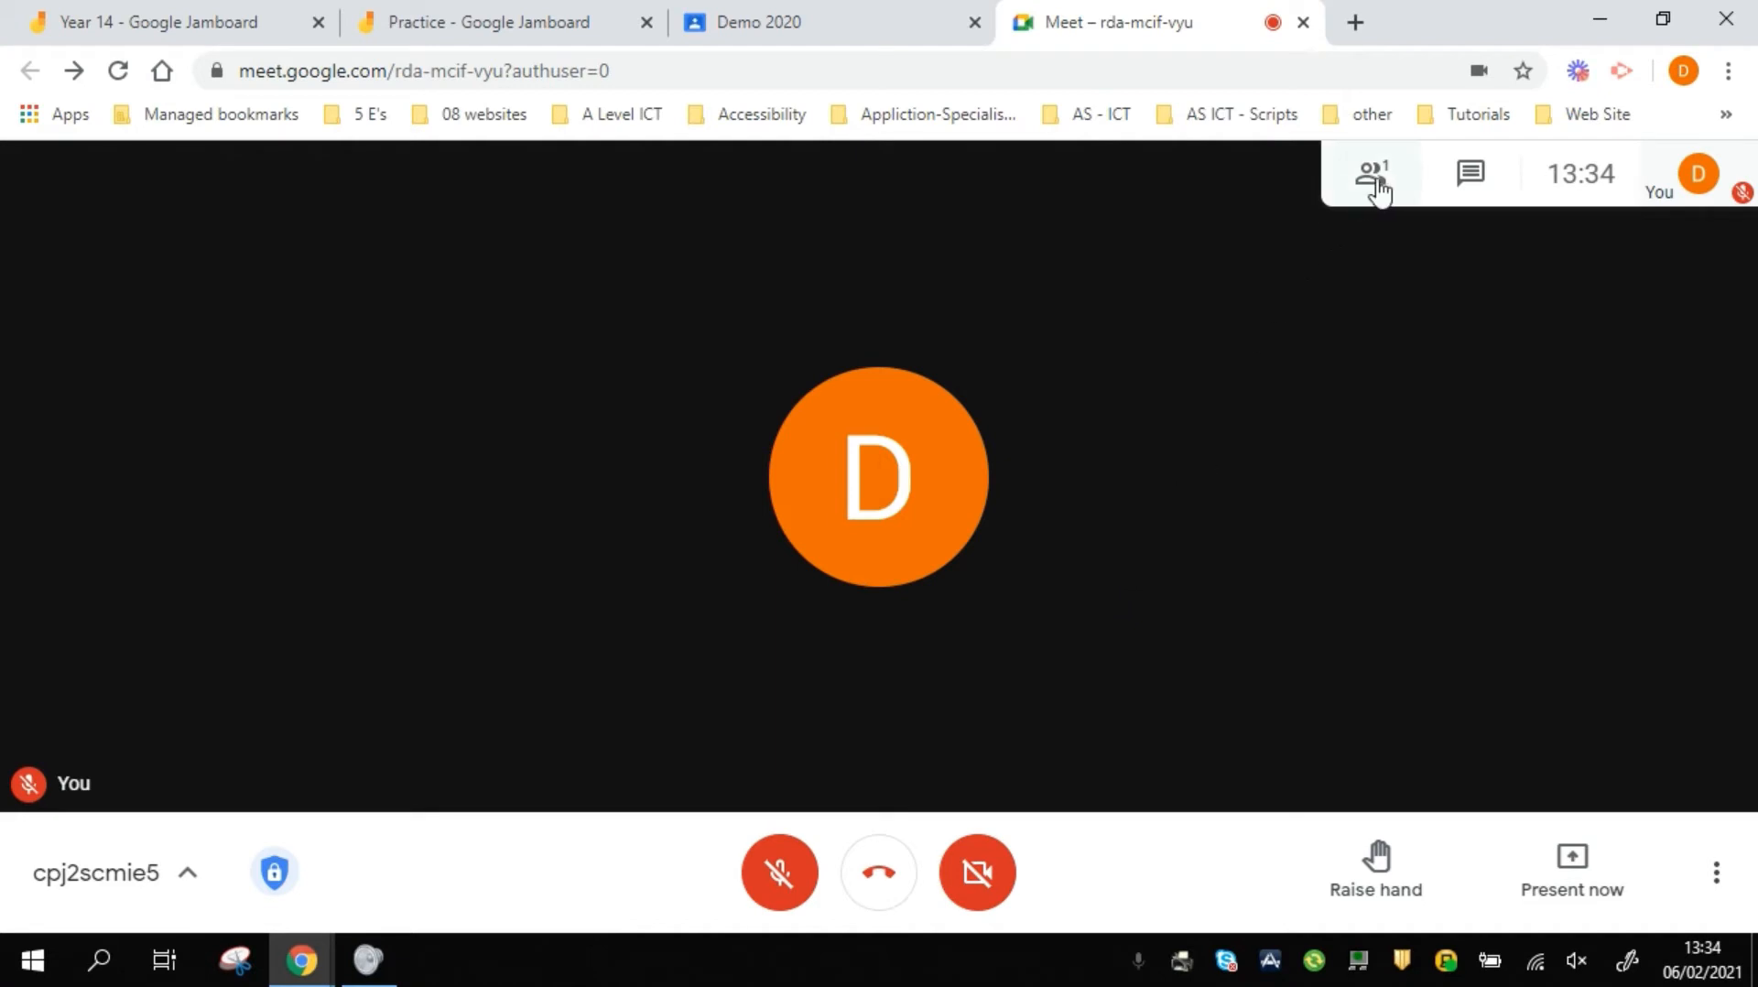
# - In the Google Meet call, send the copied Jamboard link to everyone in the chat and highlight the posted link
pyautogui.click(1471, 188)
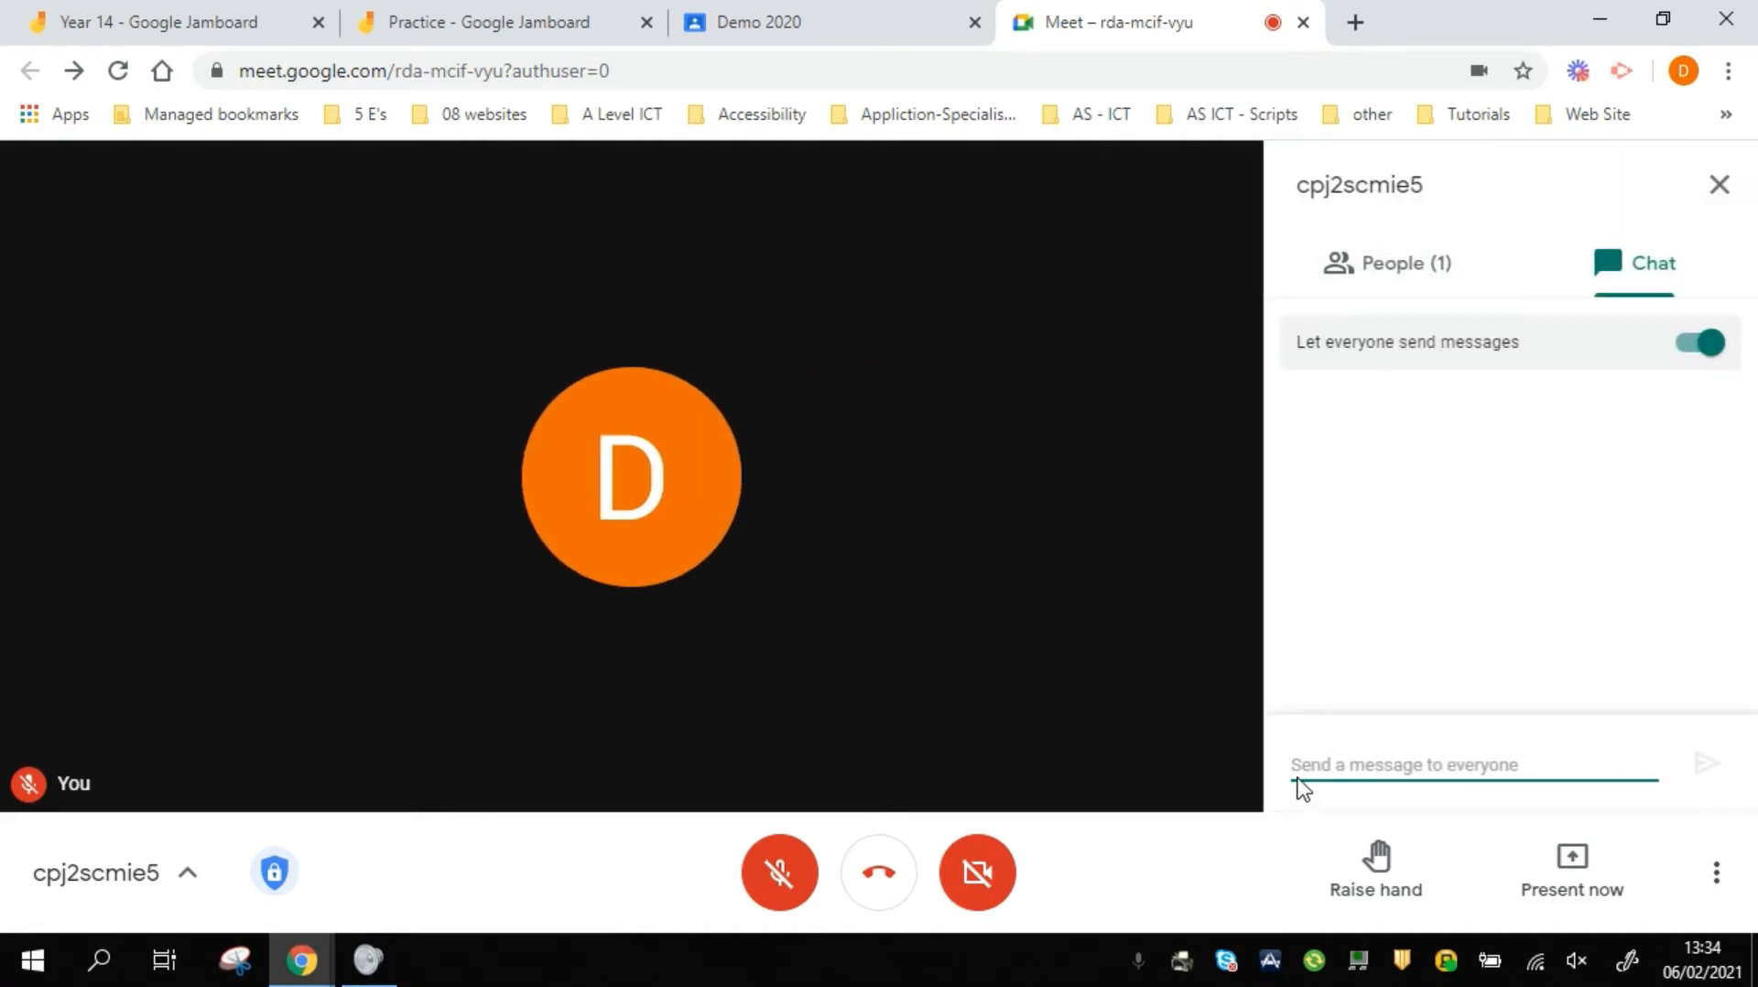
pyautogui.rightClick(1302, 761)
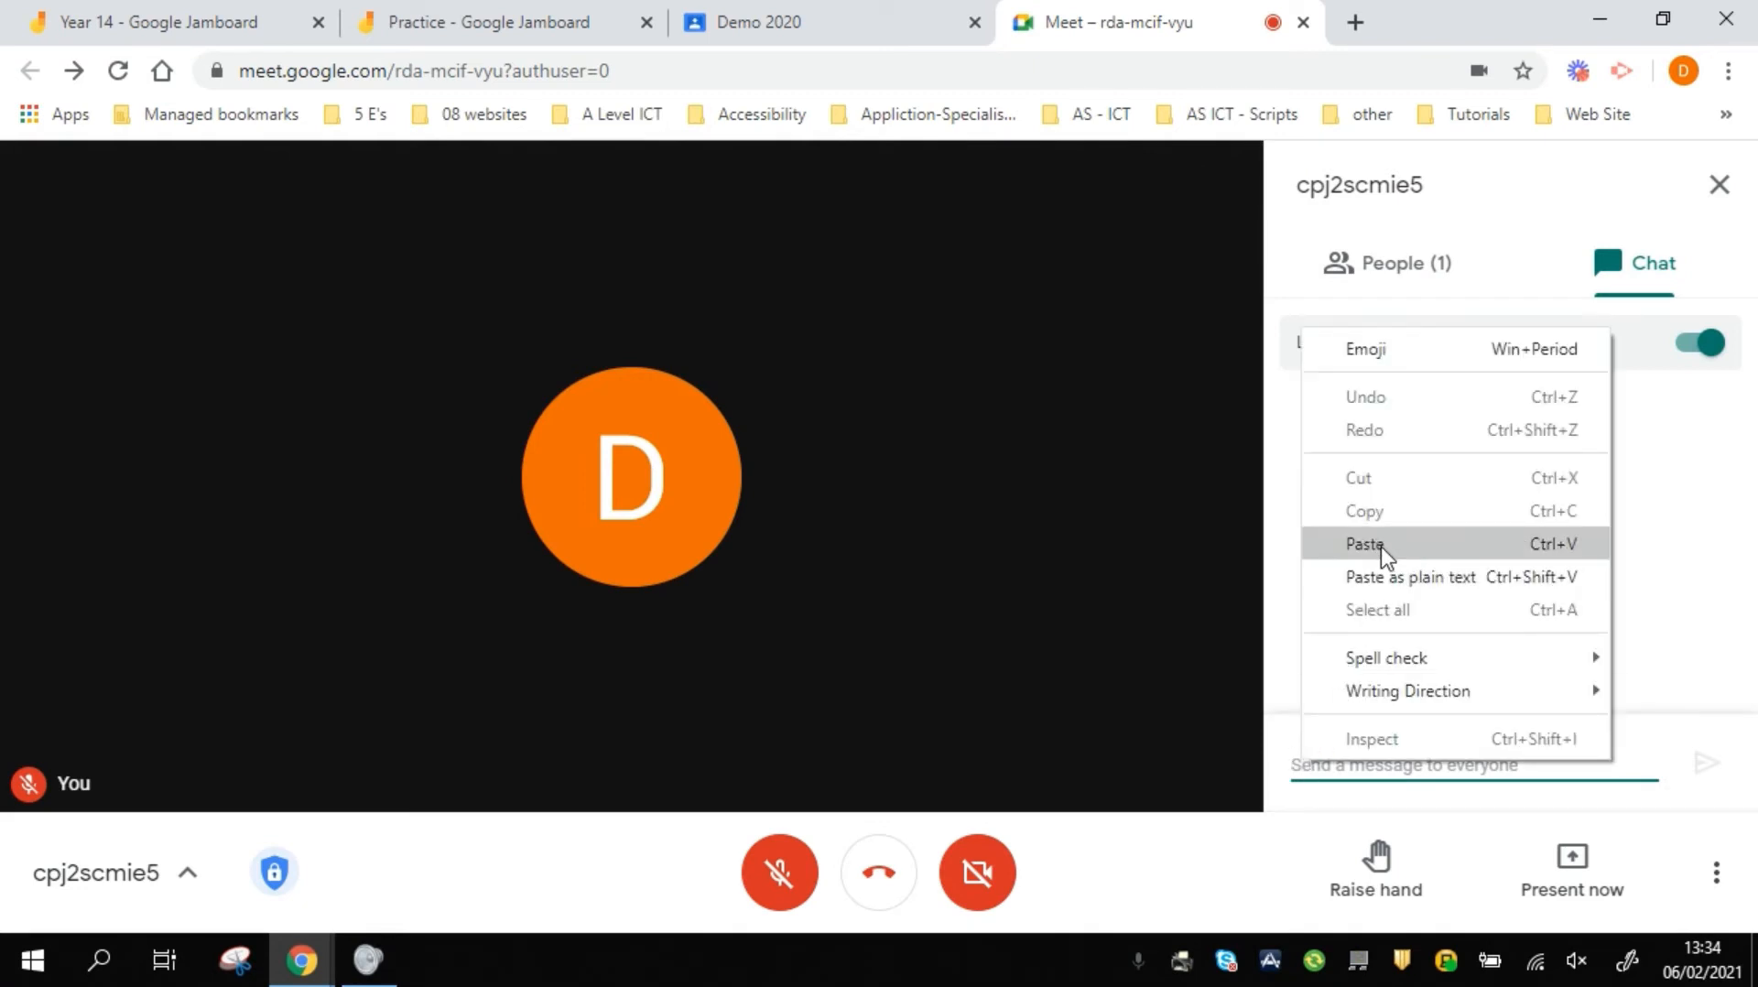
pyautogui.click(1382, 547)
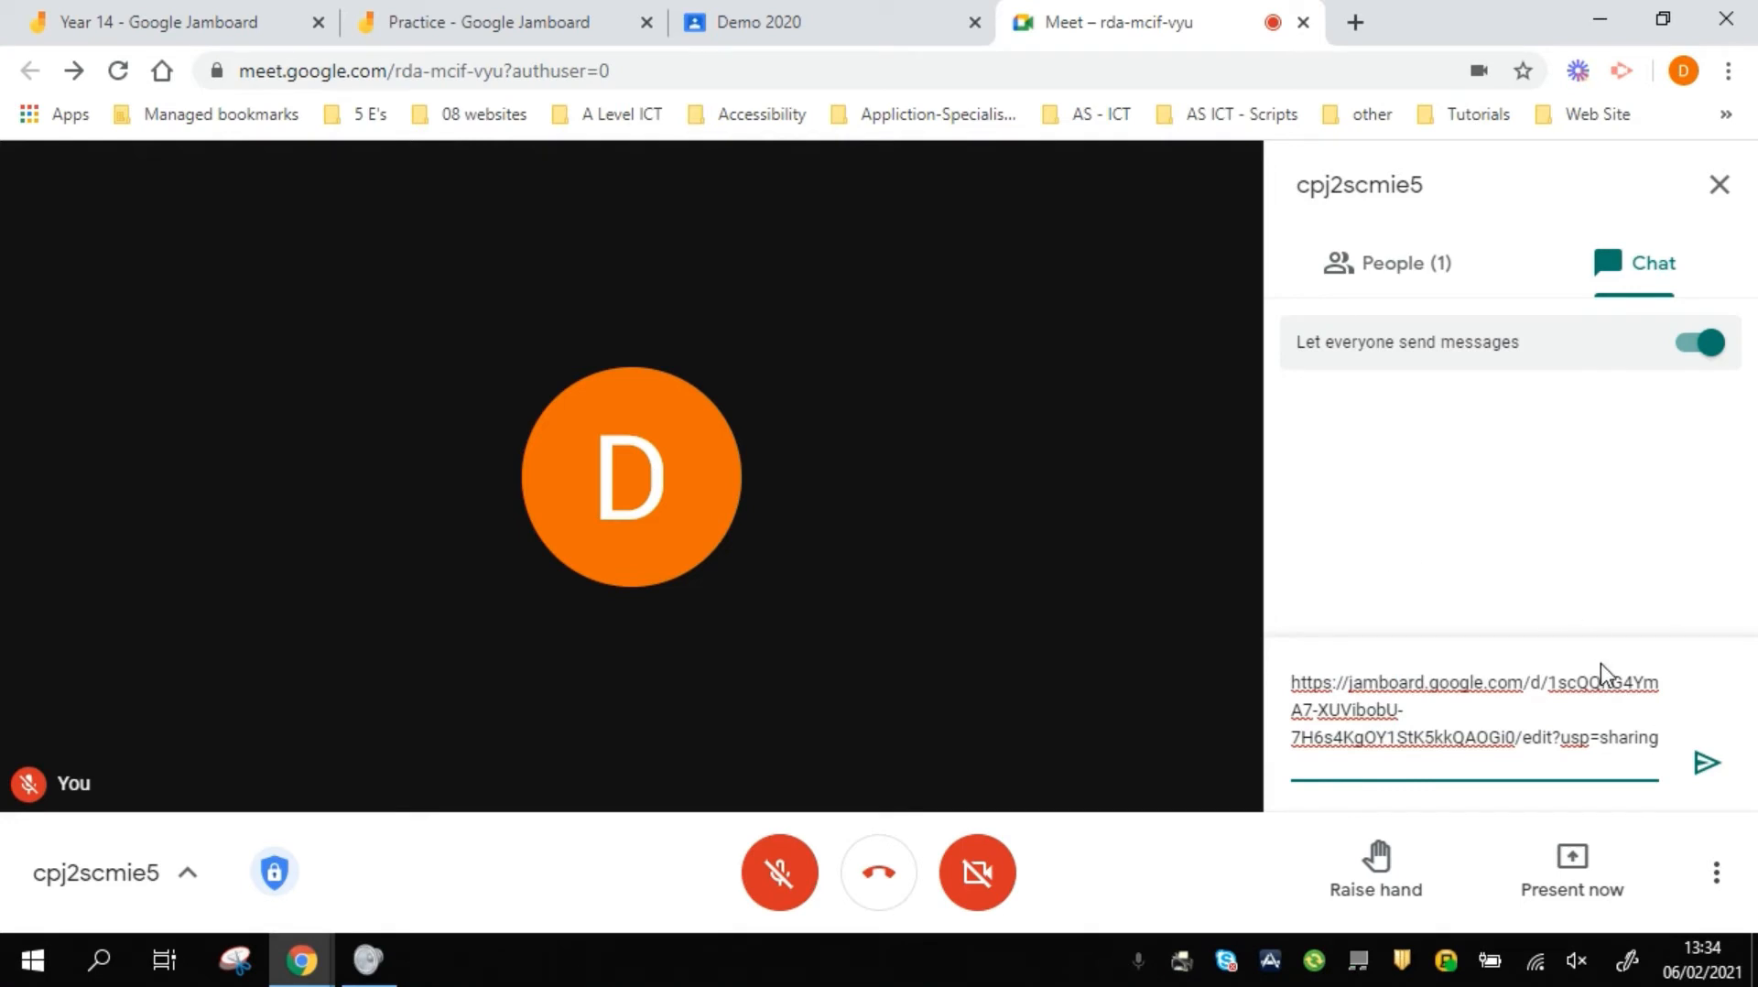
pyautogui.click(1709, 774)
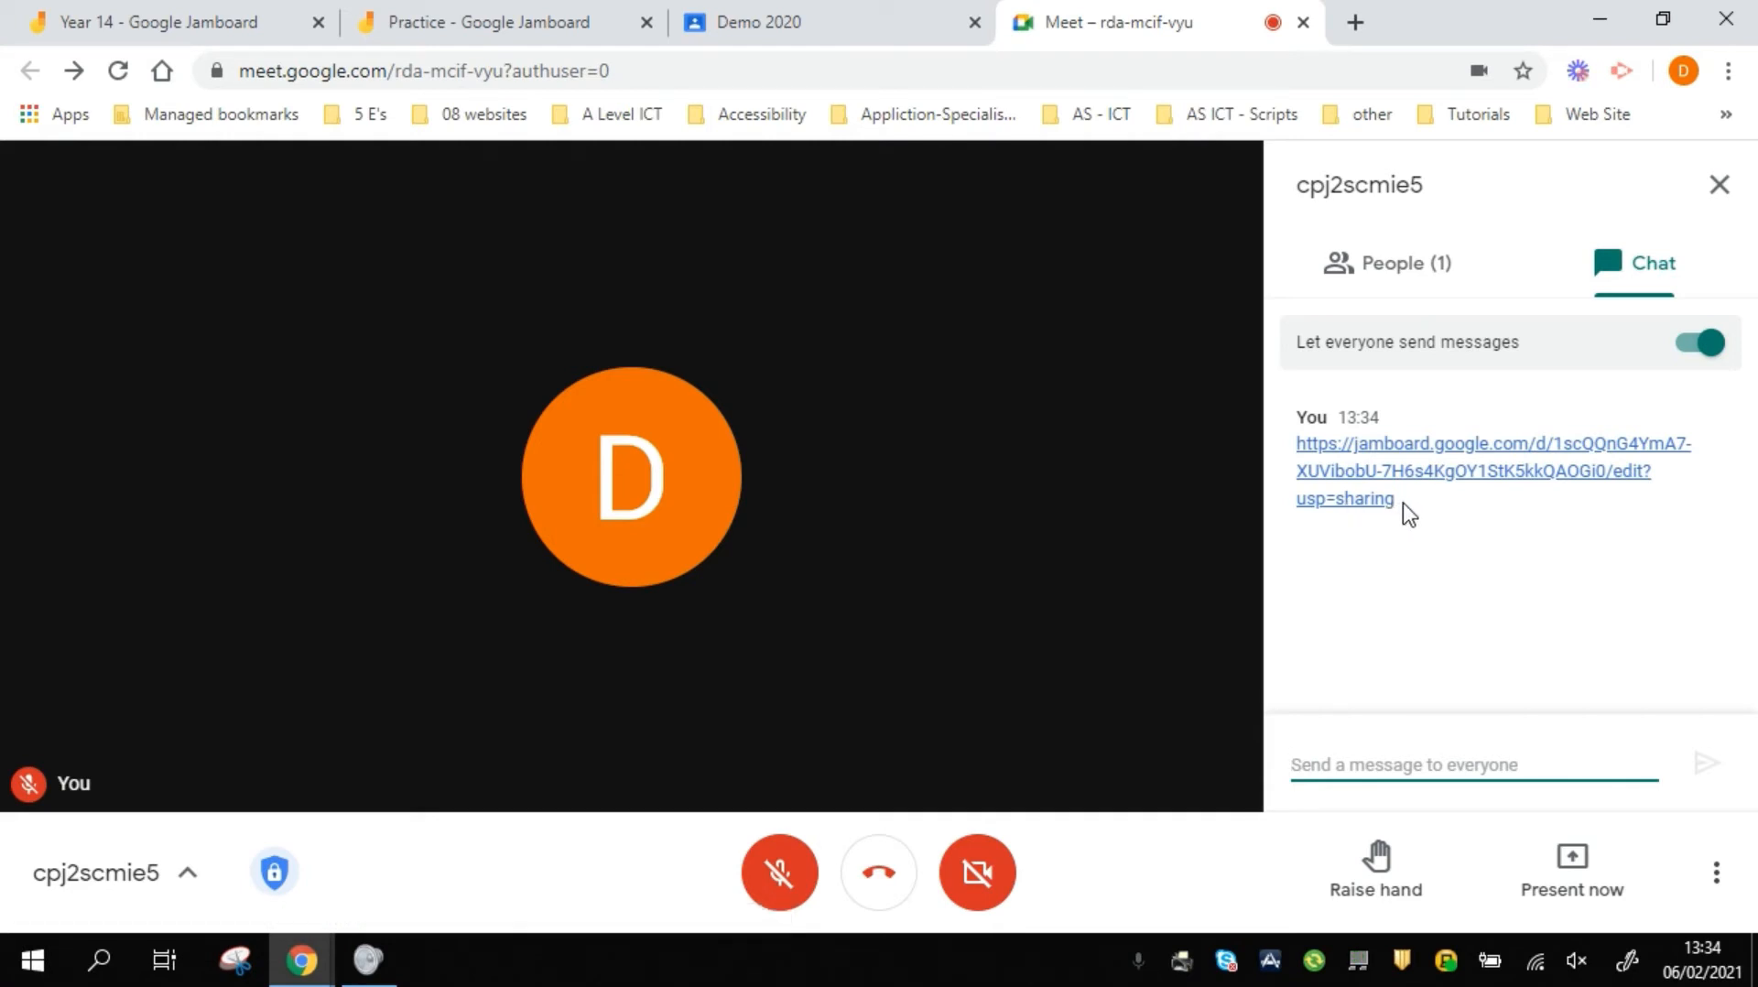
pyautogui.moveTo(1396, 499); pyautogui.dragTo(1295, 449)
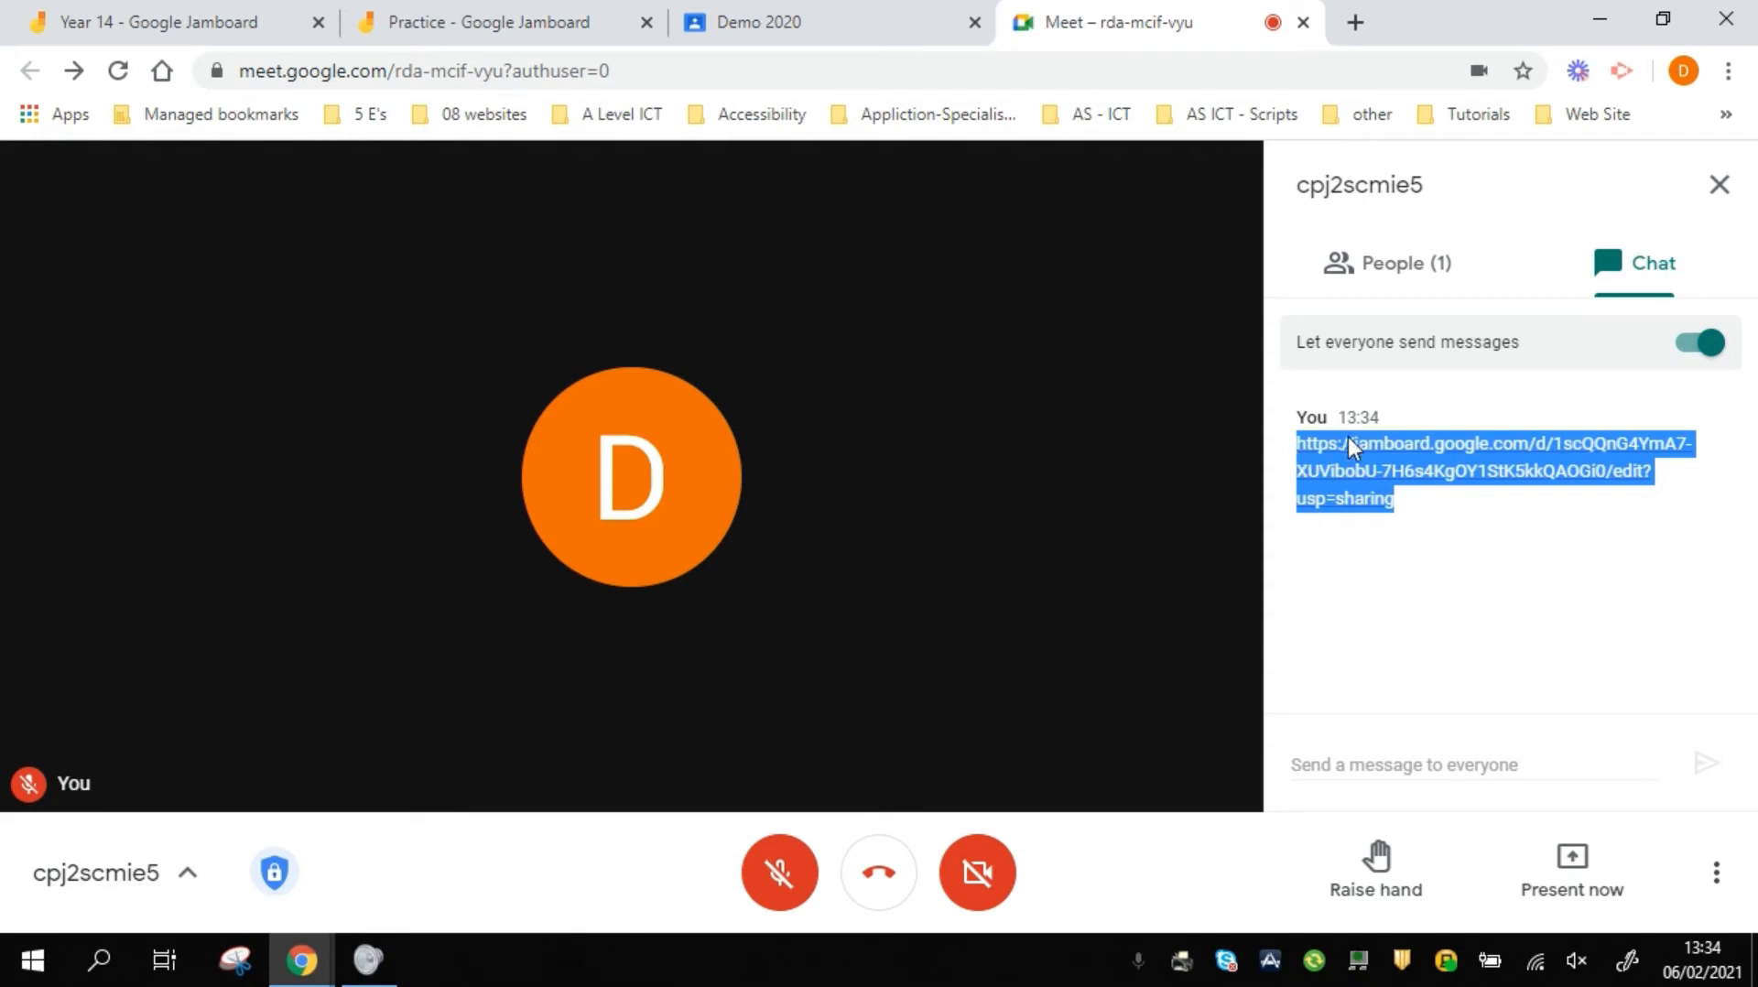
pyautogui.click(1423, 522)
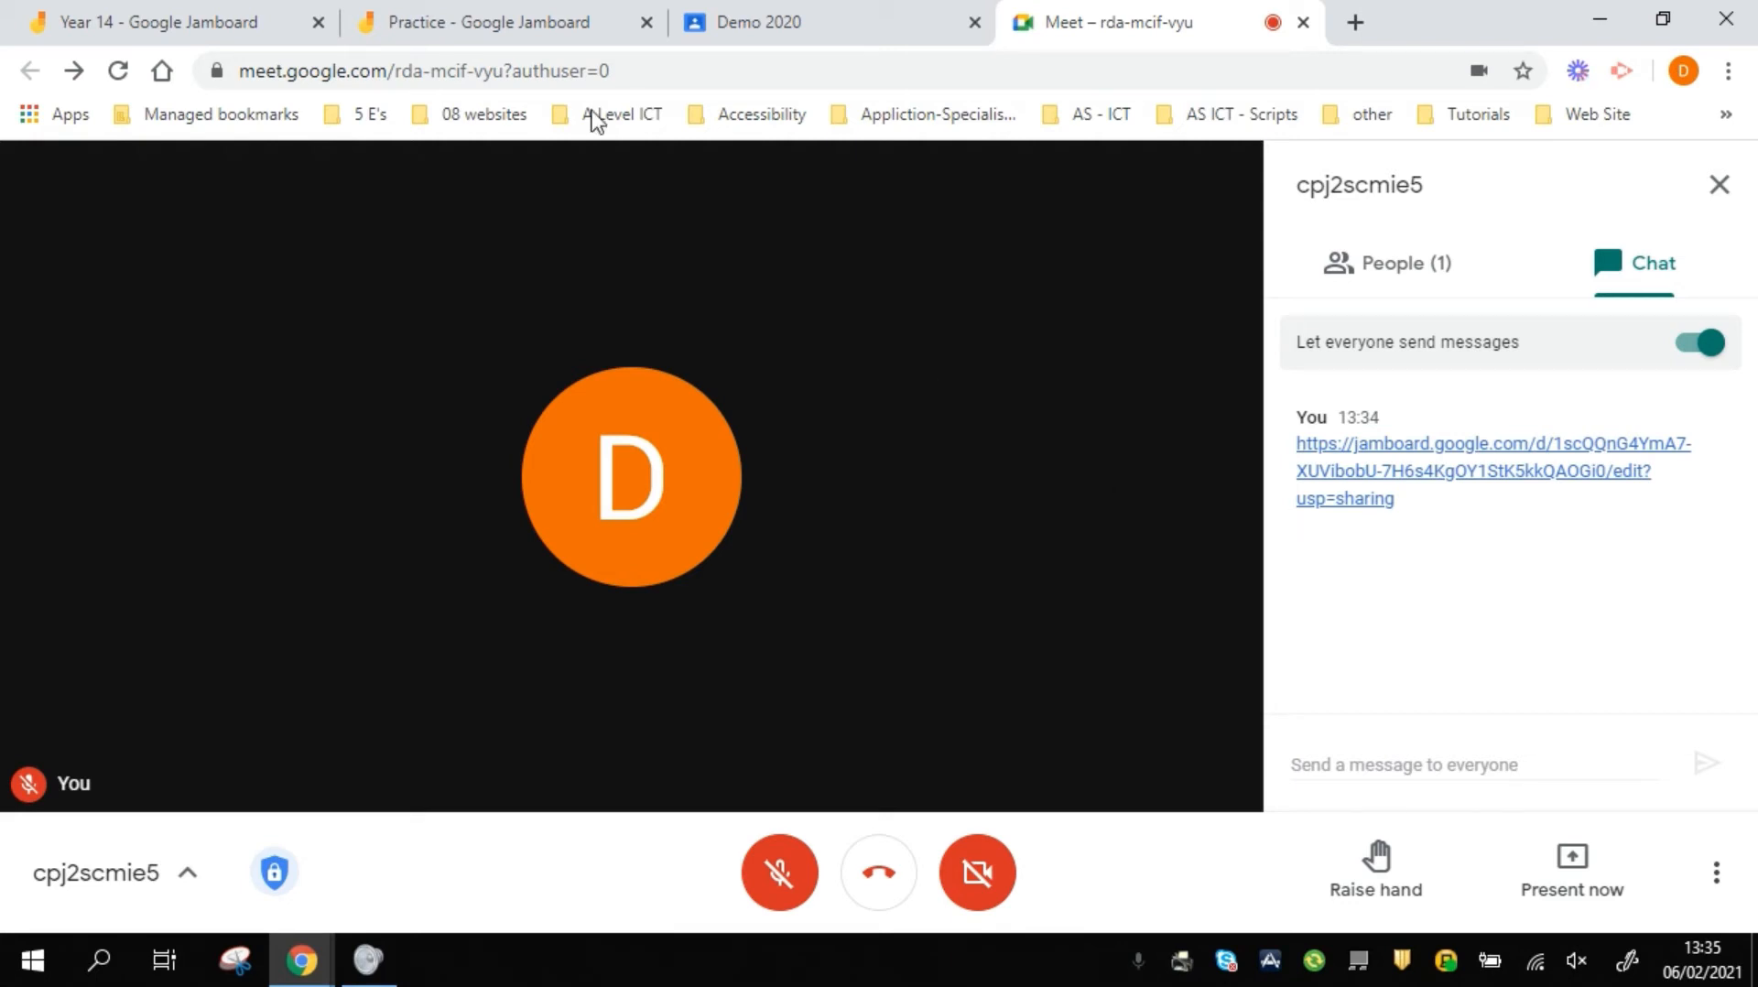
# - Switch to the Practice jam, reload it and add a yellow sticky note containing the student's first name
pyautogui.click(544, 23)
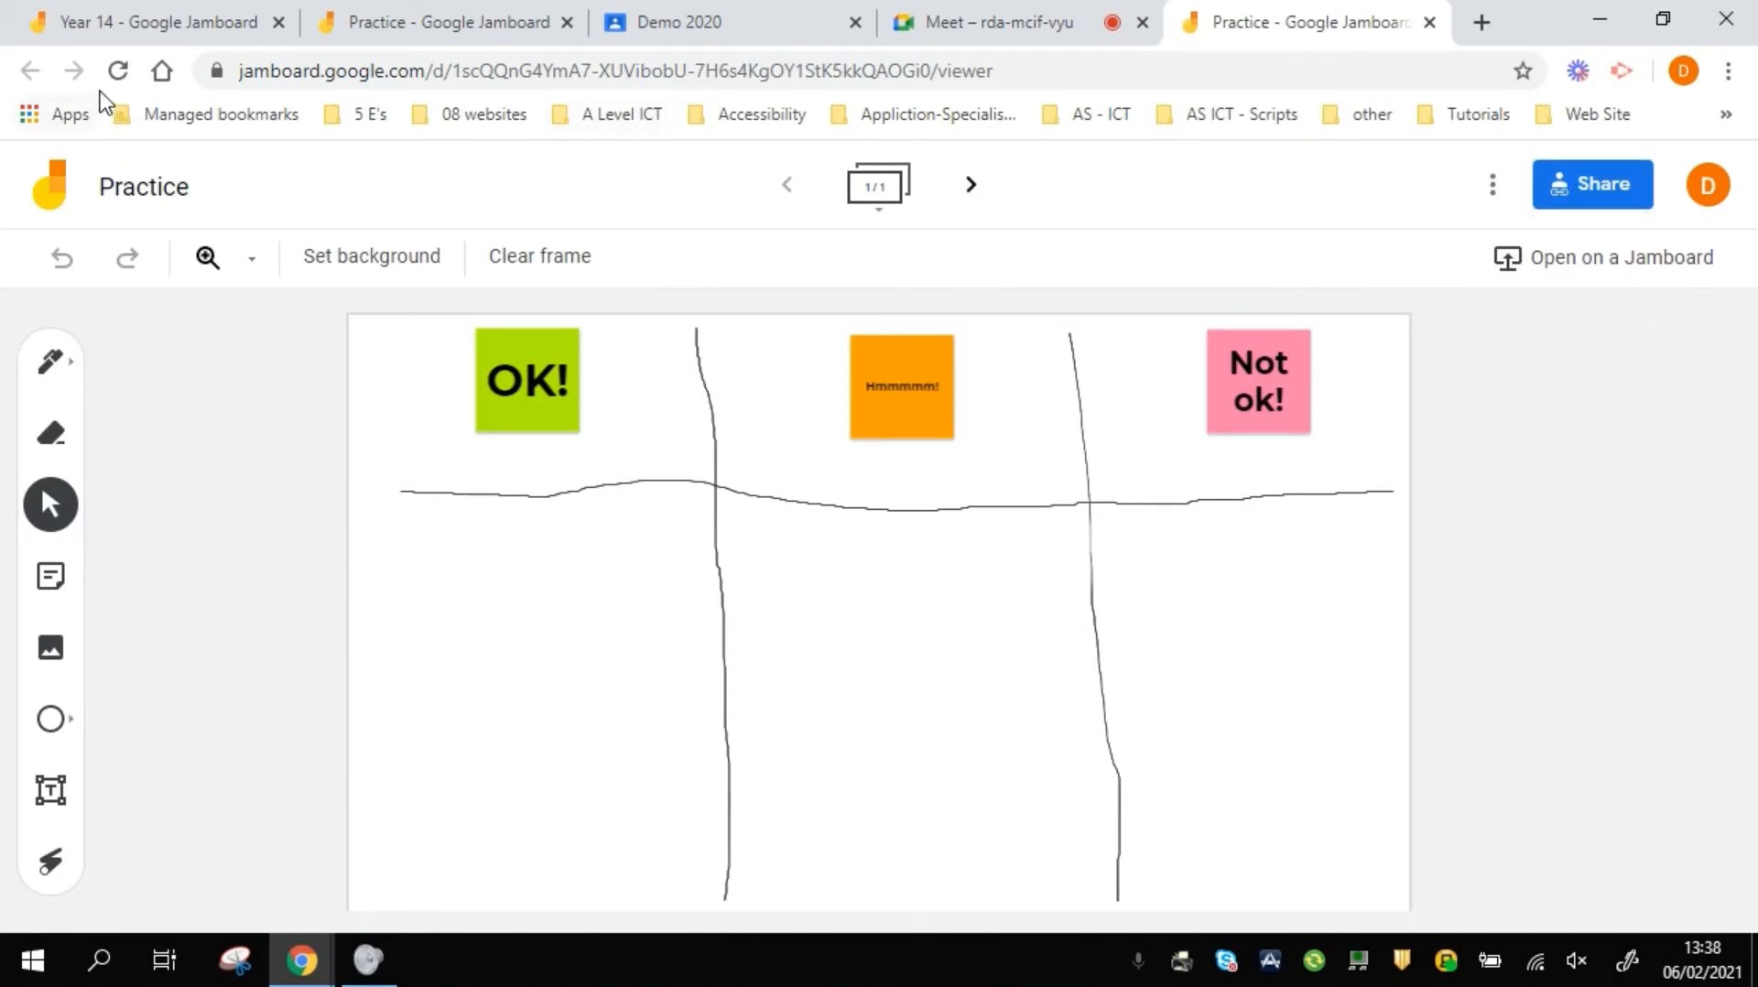
pyautogui.click(117, 72)
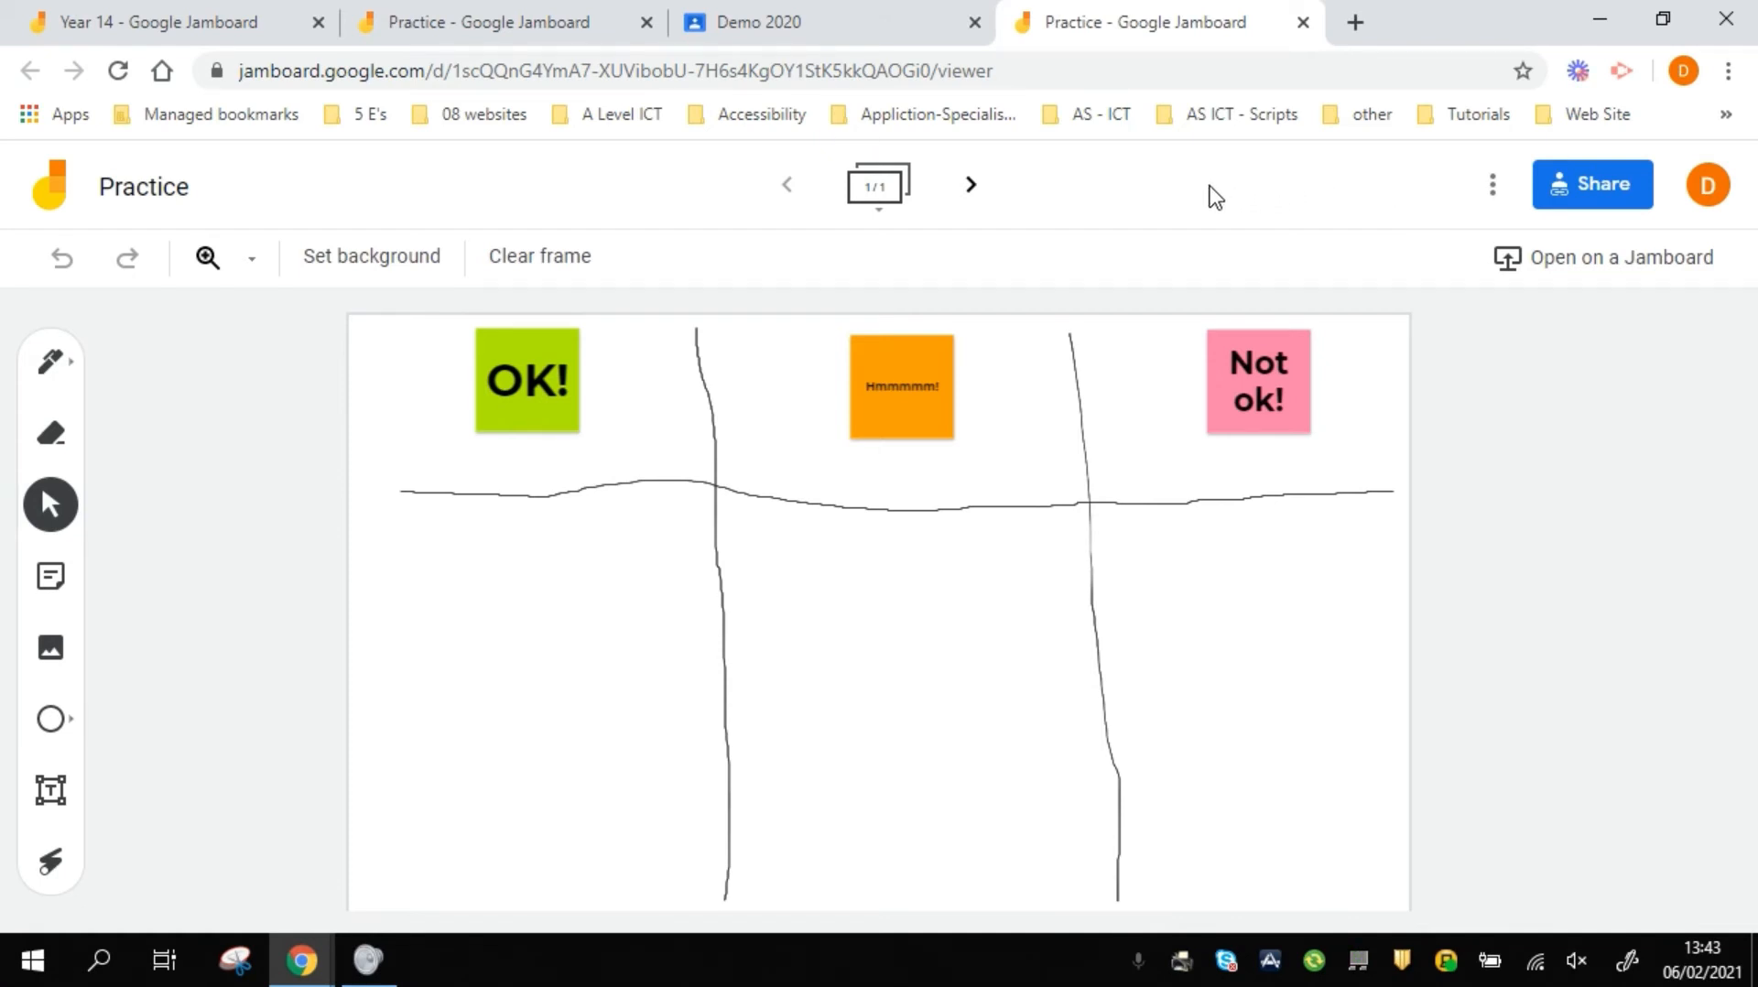
pyautogui.click(52, 584)
pyautogui.write('Danielle')
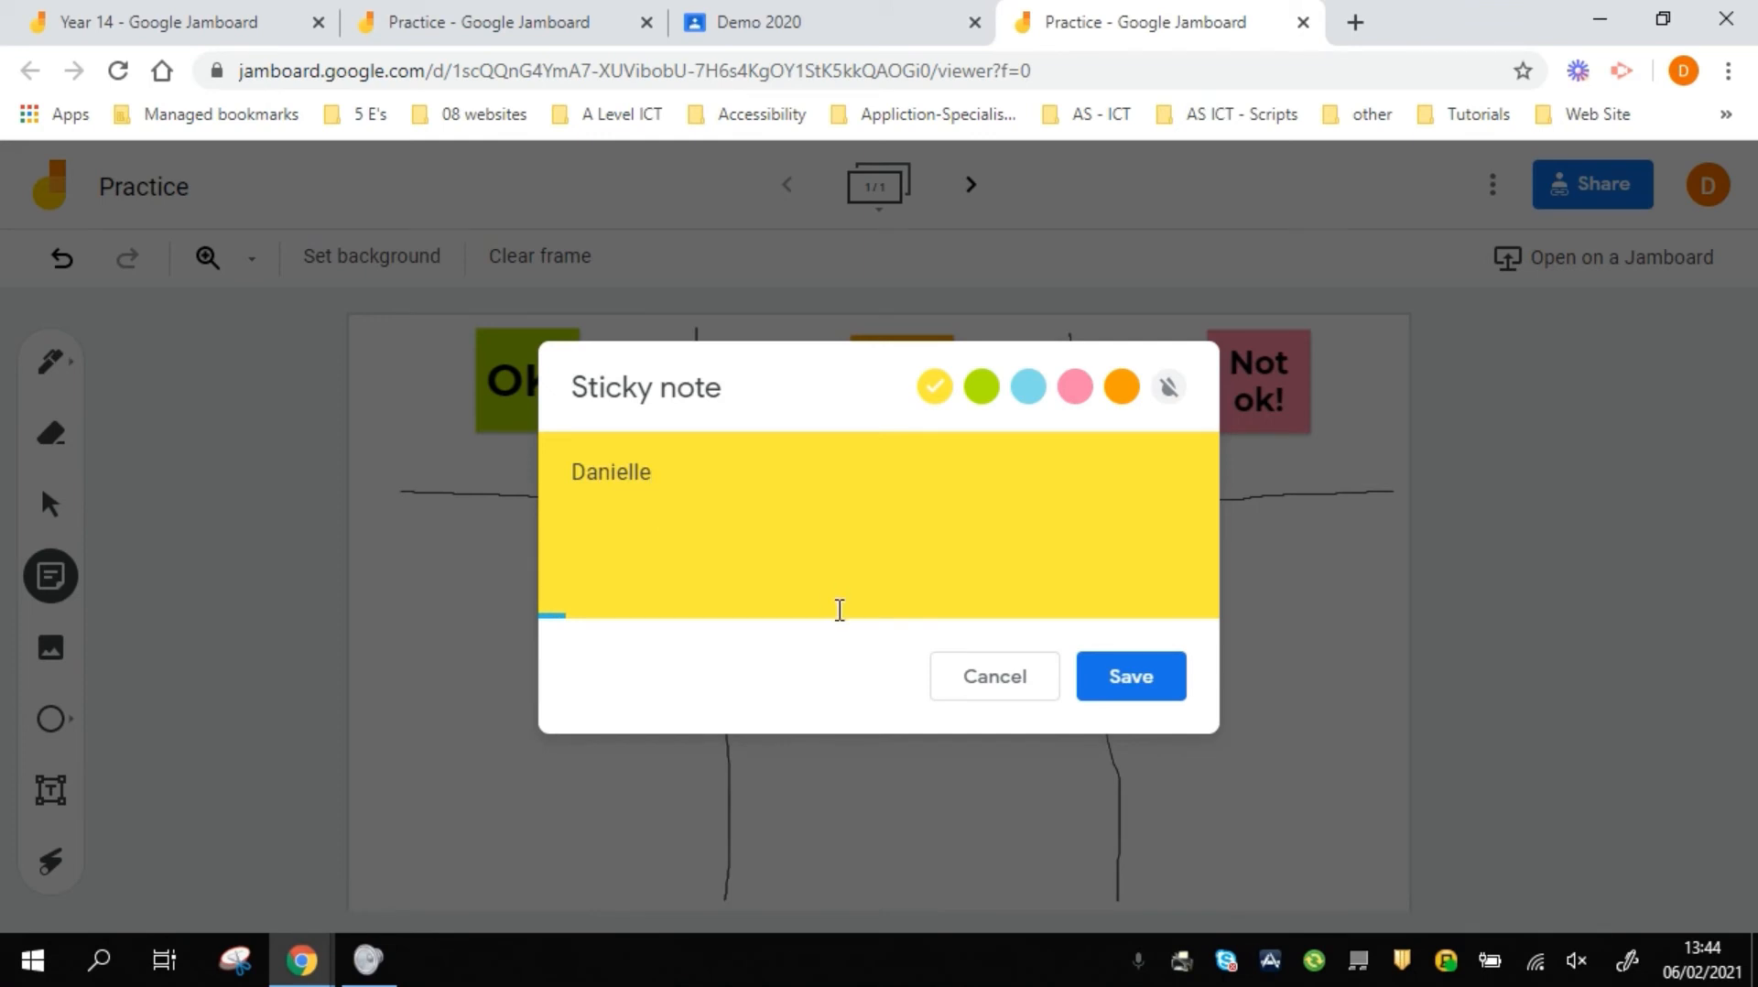
pyautogui.click(1100, 672)
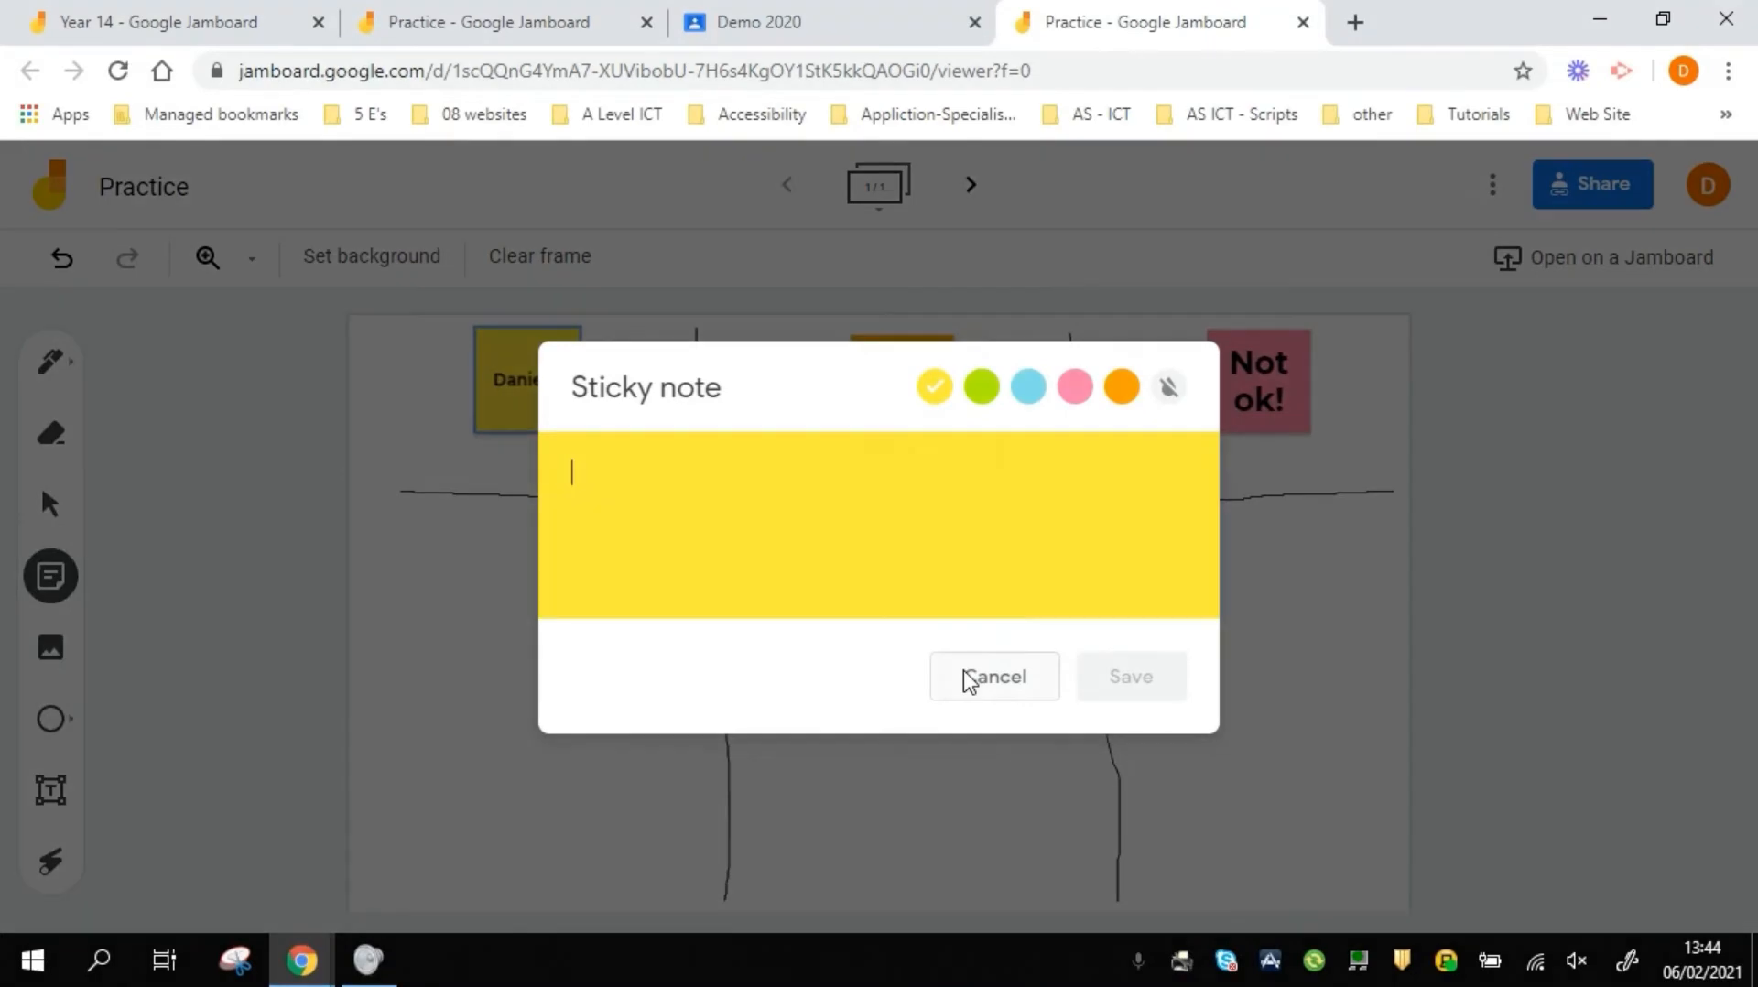
pyautogui.click(963, 675)
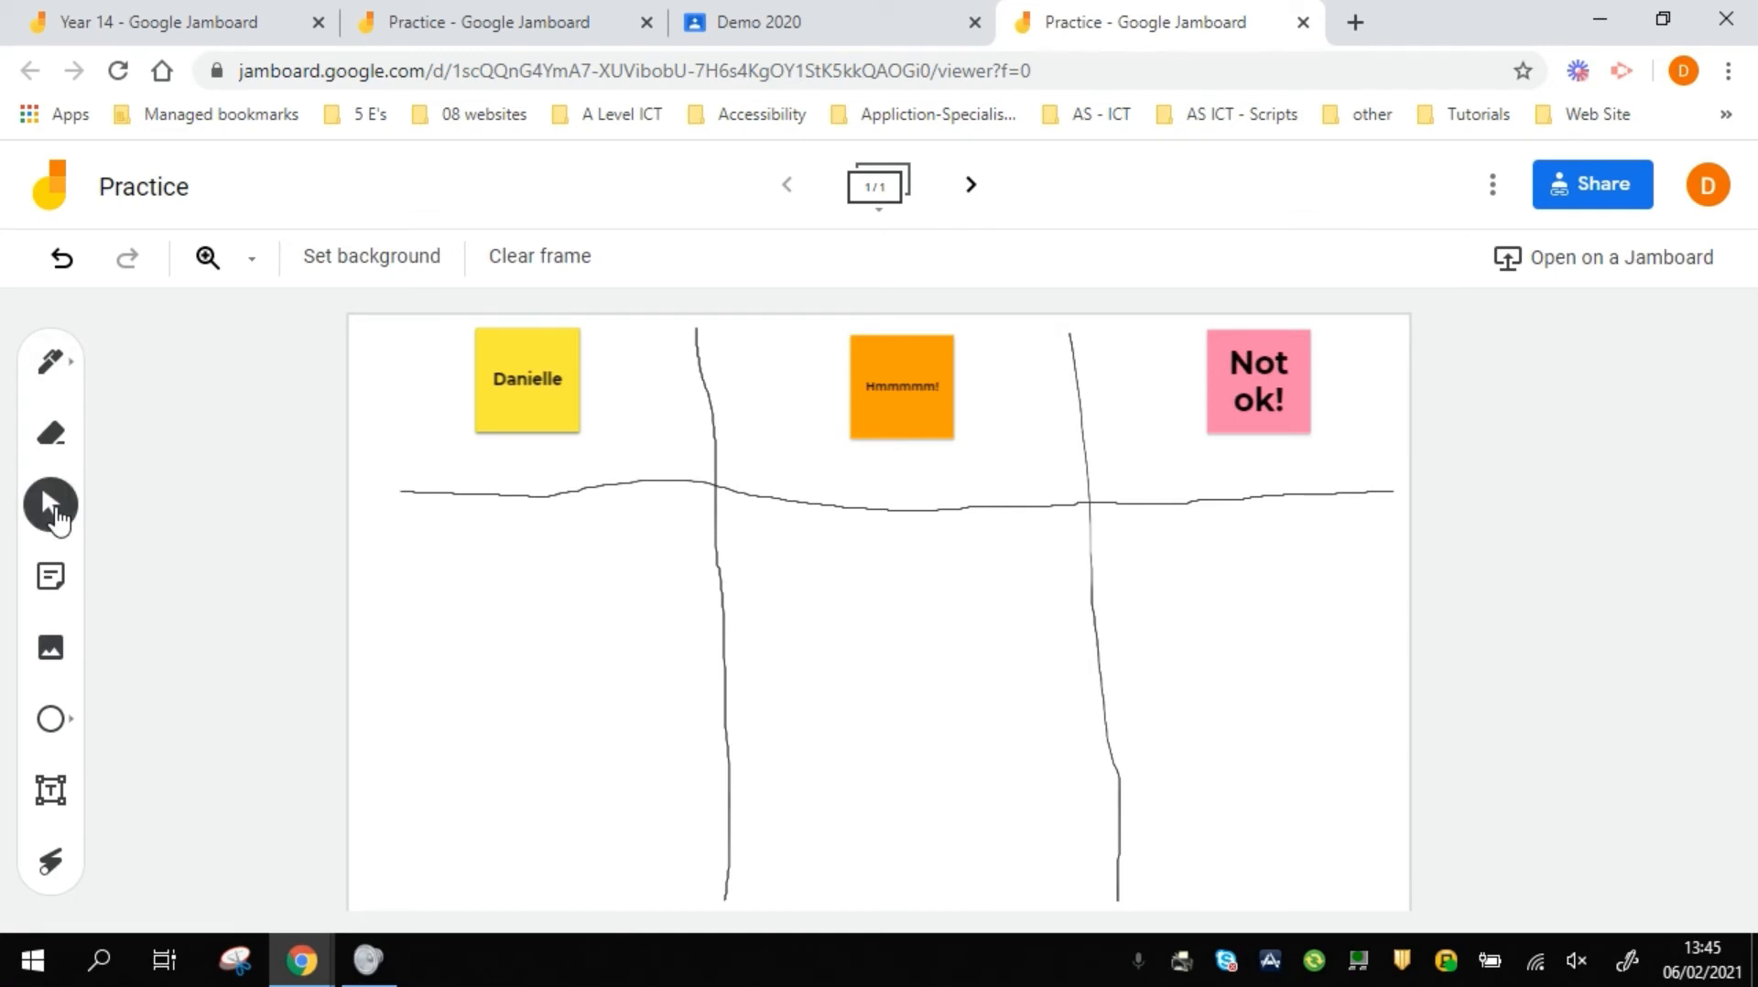
# - Move the yellow name note to the lower part of the "OK!" column and add the student's abbreviated surname
pyautogui.click(502, 394)
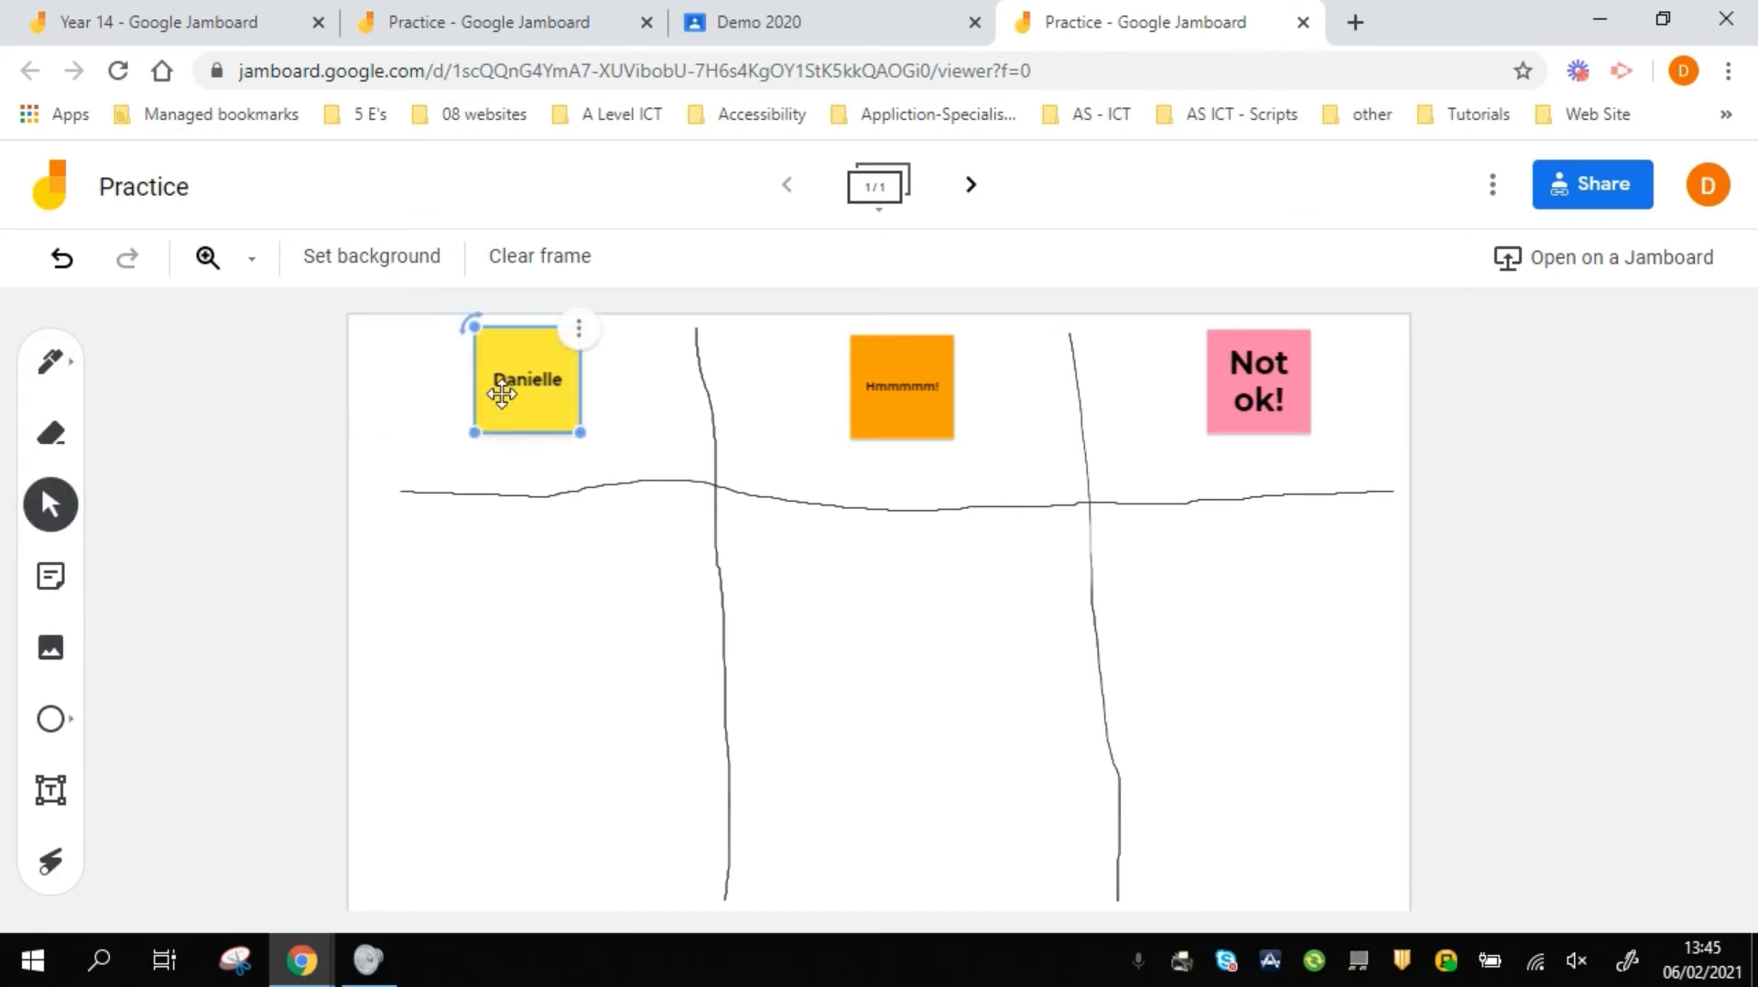
pyautogui.moveTo(501, 393); pyautogui.dragTo(609, 816)
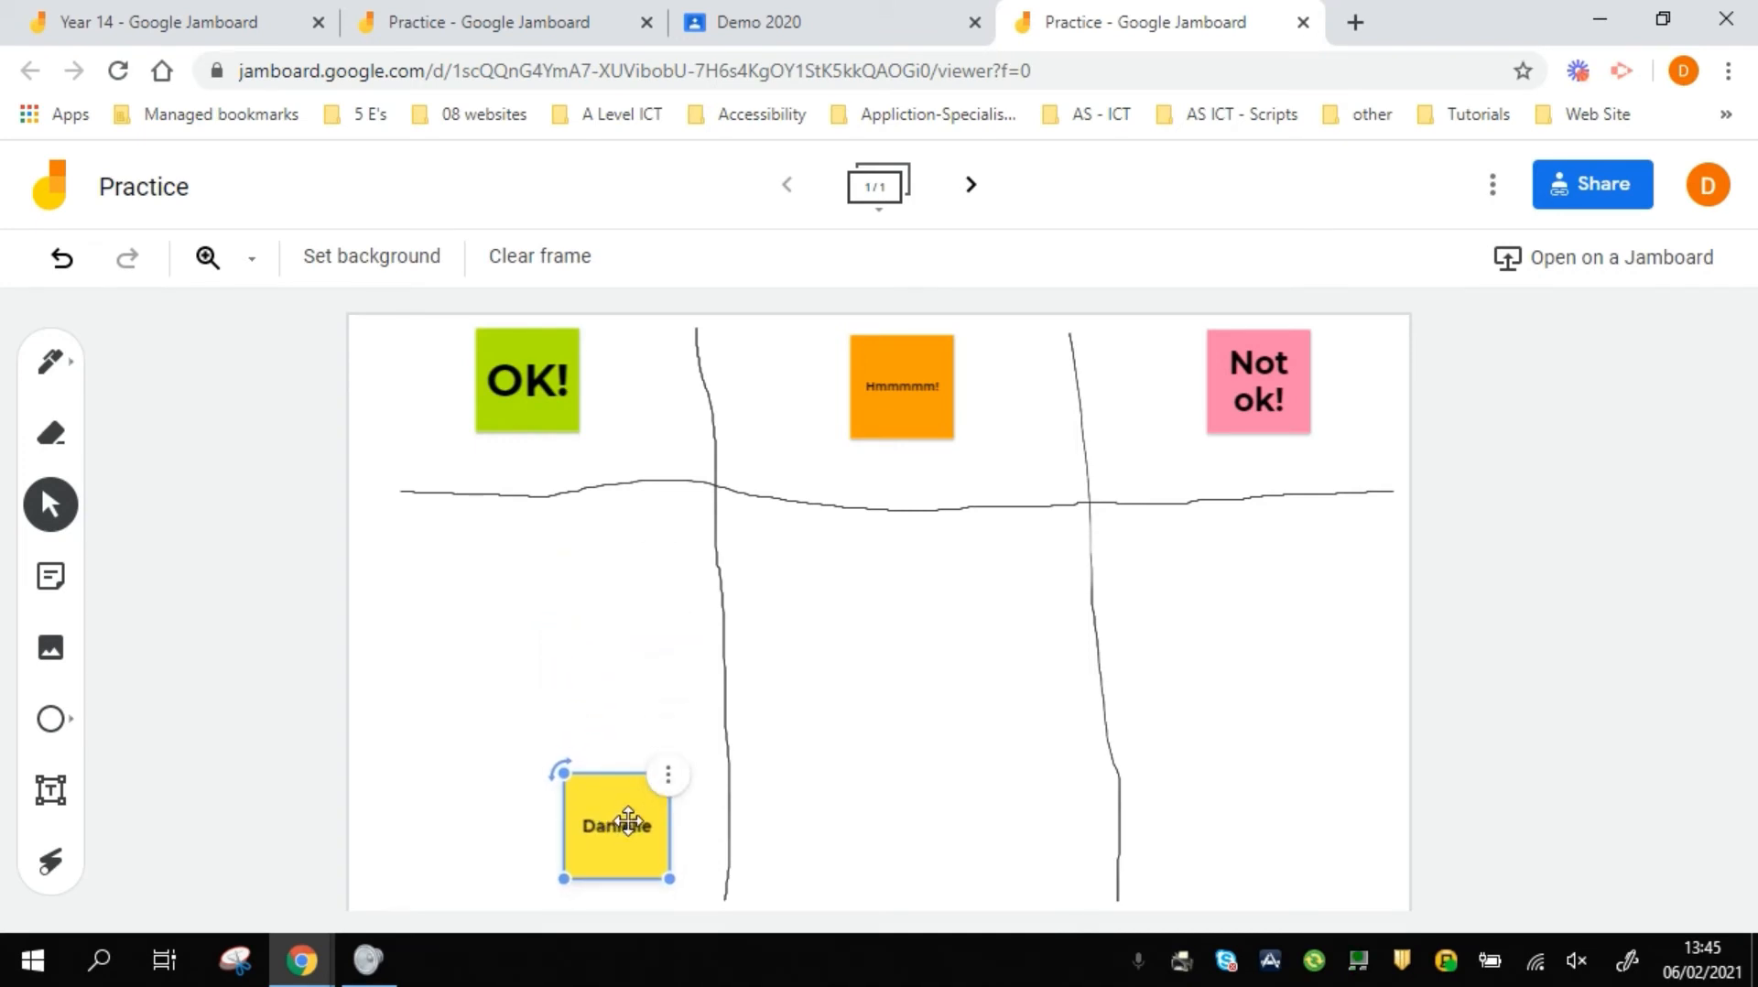
pyautogui.doubleClick(626, 823)
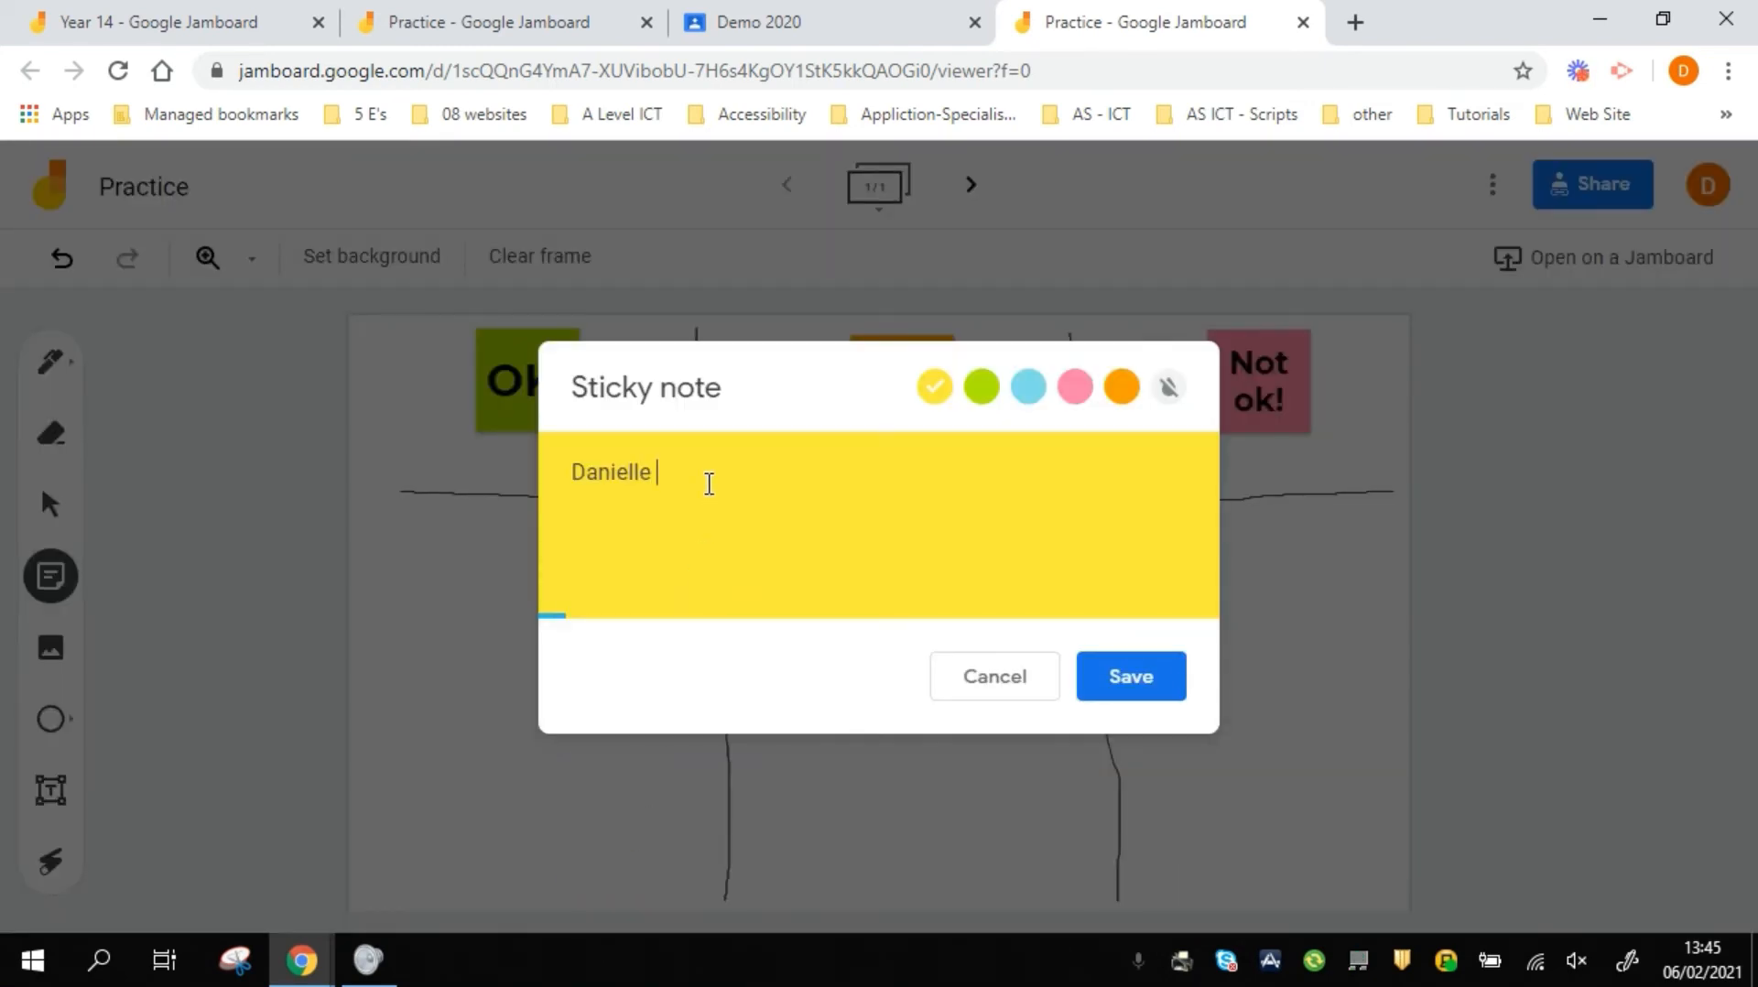
pyautogui.write('McK')
pyautogui.click(1118, 672)
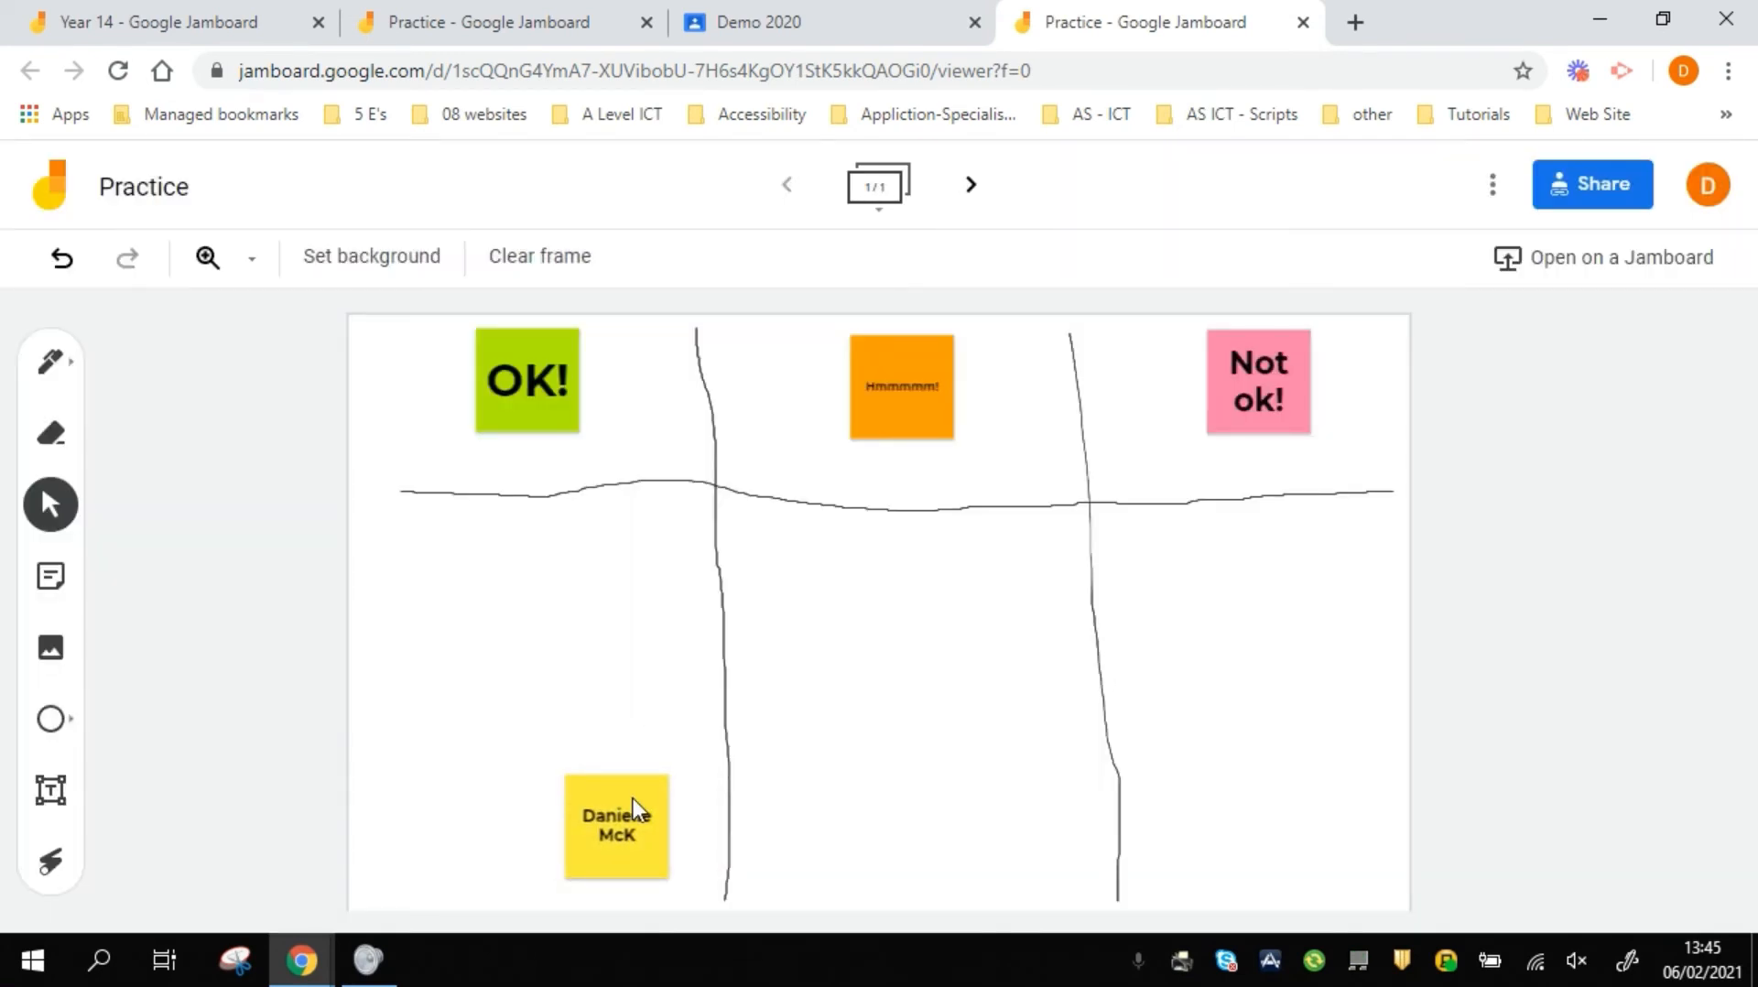
# - View the yellow name note's available actions and shift the note slightly up and left within the "OK!" column
pyautogui.click(606, 809)
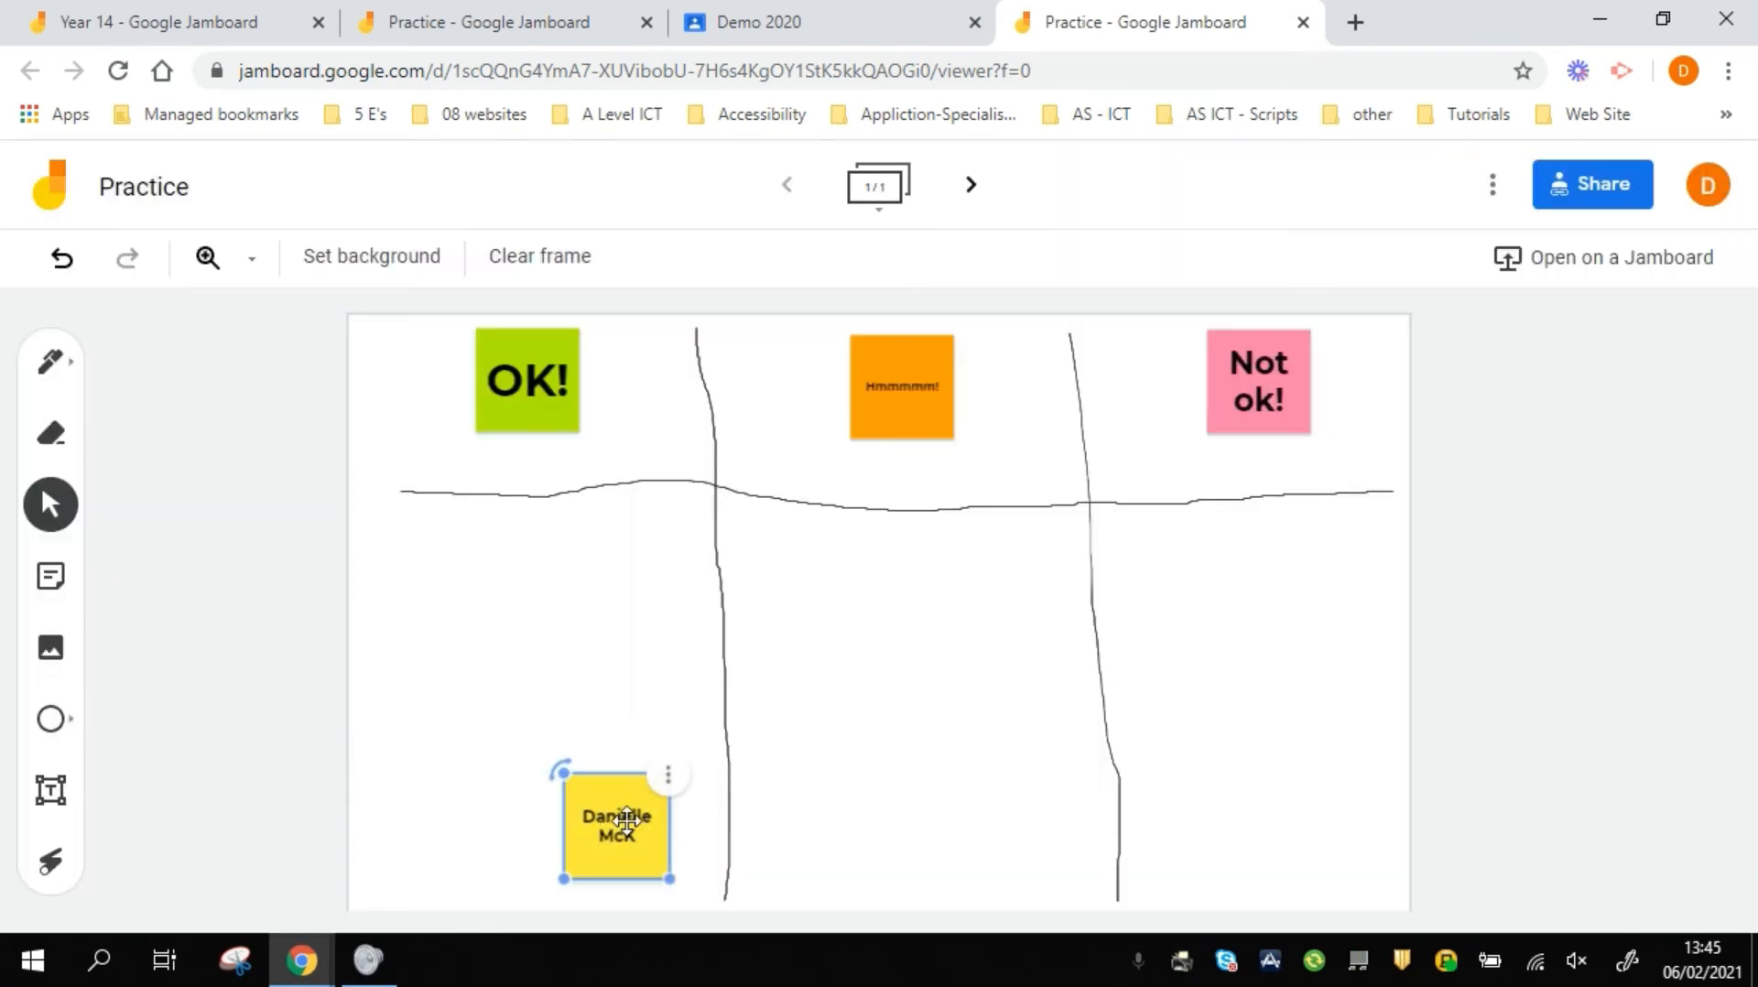
pyautogui.click(669, 780)
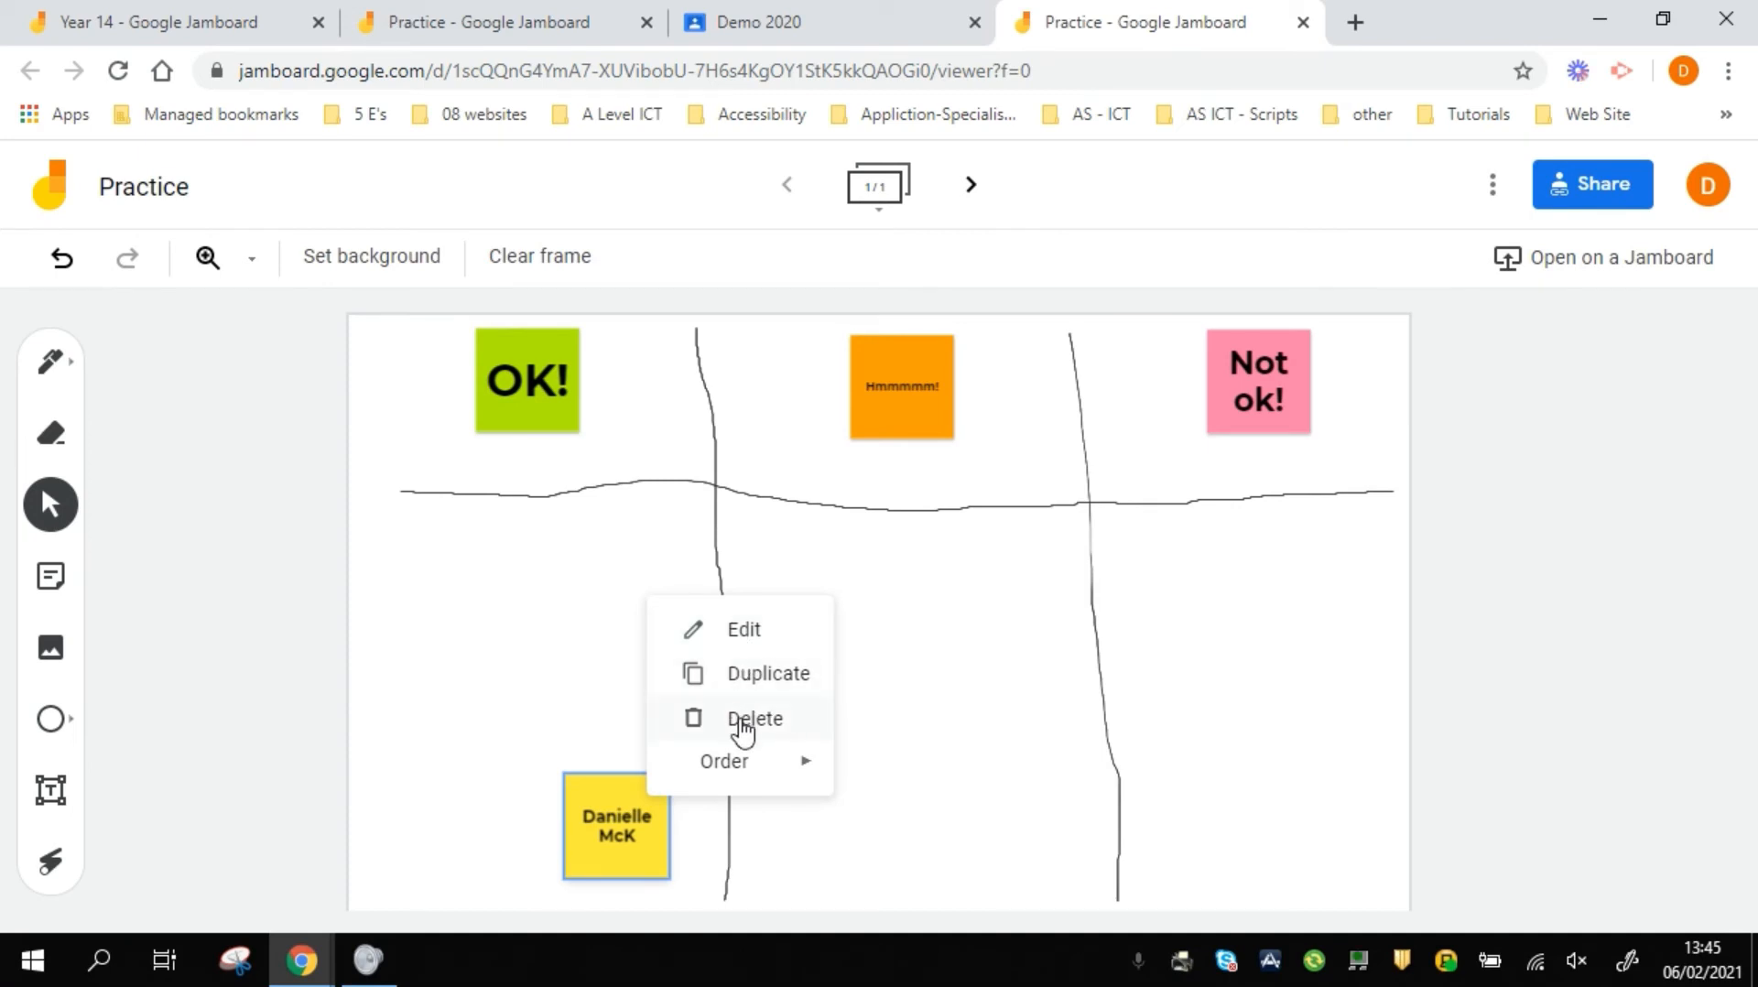
pyautogui.click(295, 755)
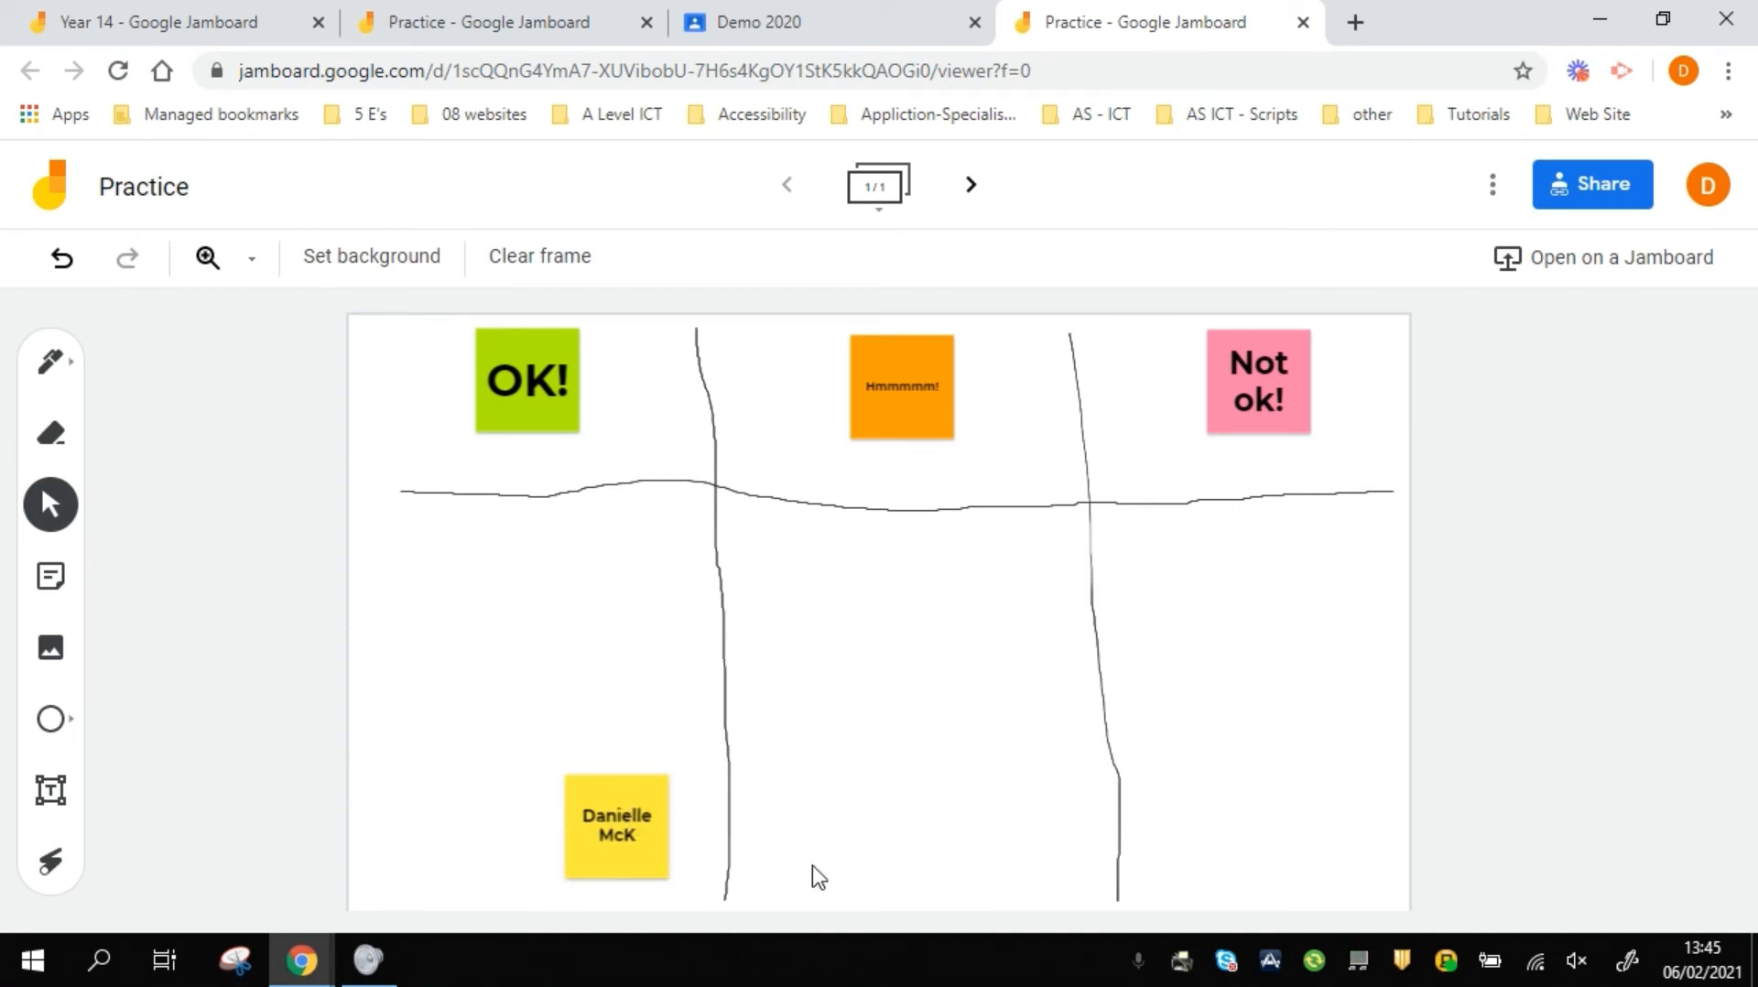
pyautogui.click(603, 802)
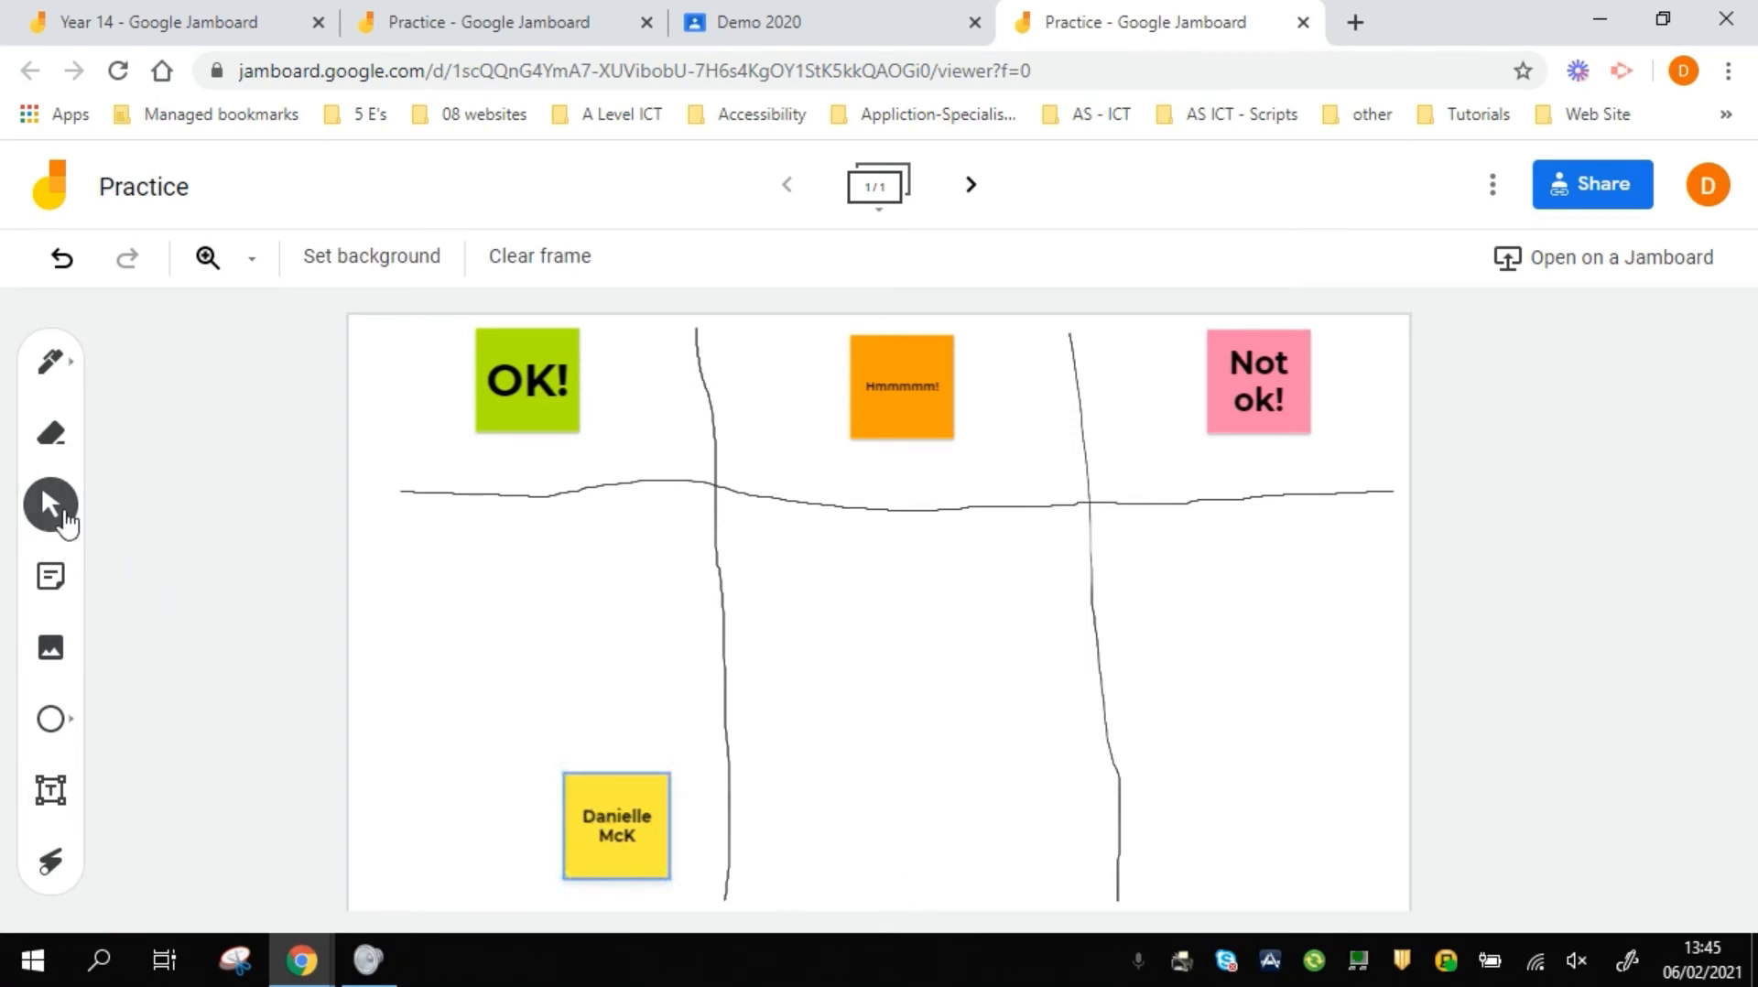
pyautogui.moveTo(601, 803); pyautogui.dragTo(536, 776)
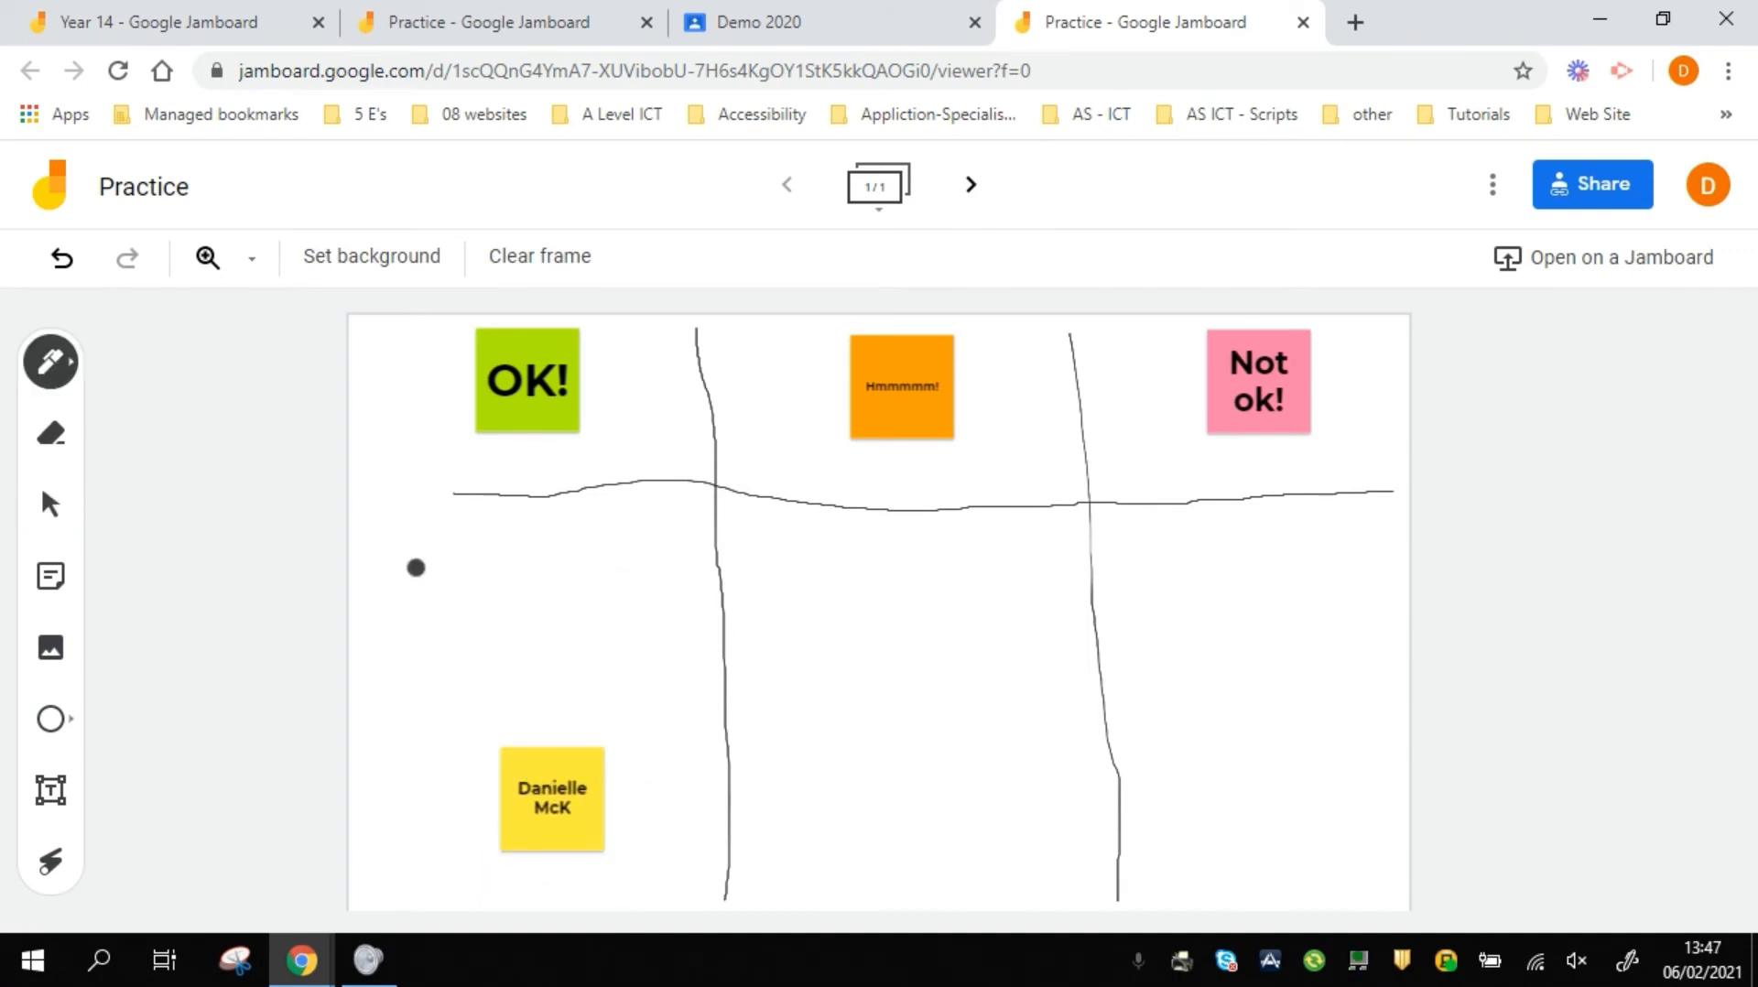
# - Handwrite "vg" with the red pen near the outer edge of the "OK!" column, just below the horizontal line, and erase it
pyautogui.click(63, 366)
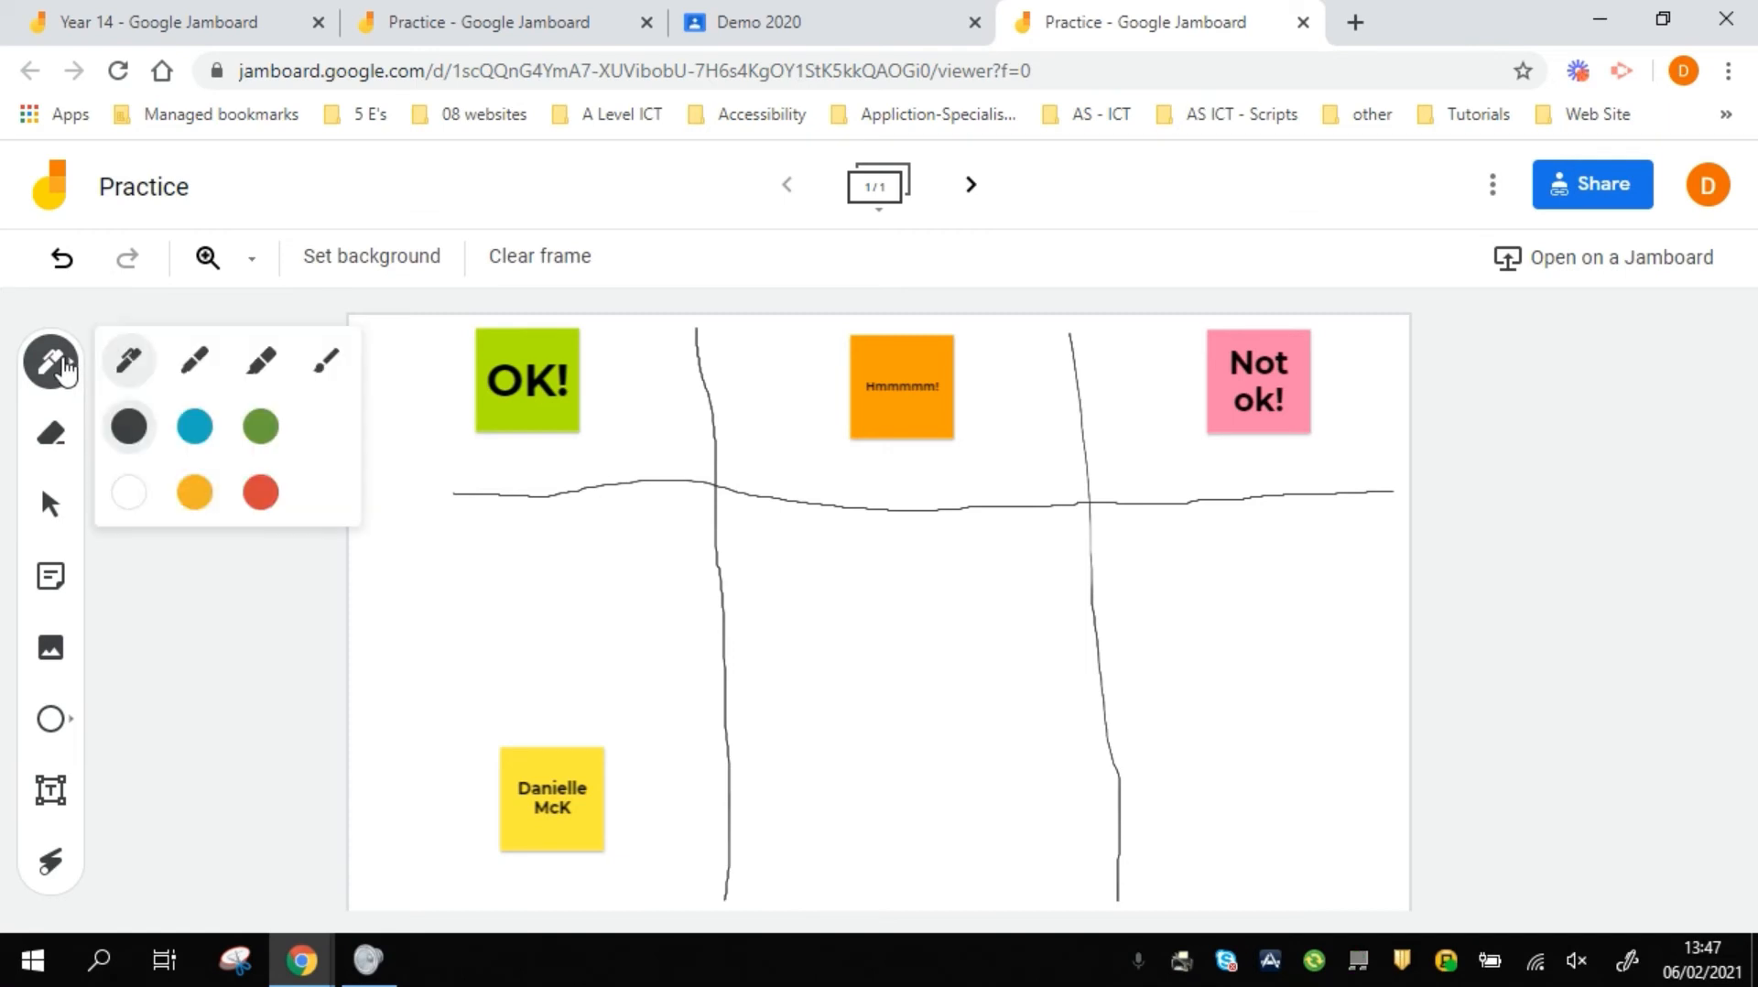
pyautogui.click(62, 367)
pyautogui.click(62, 366)
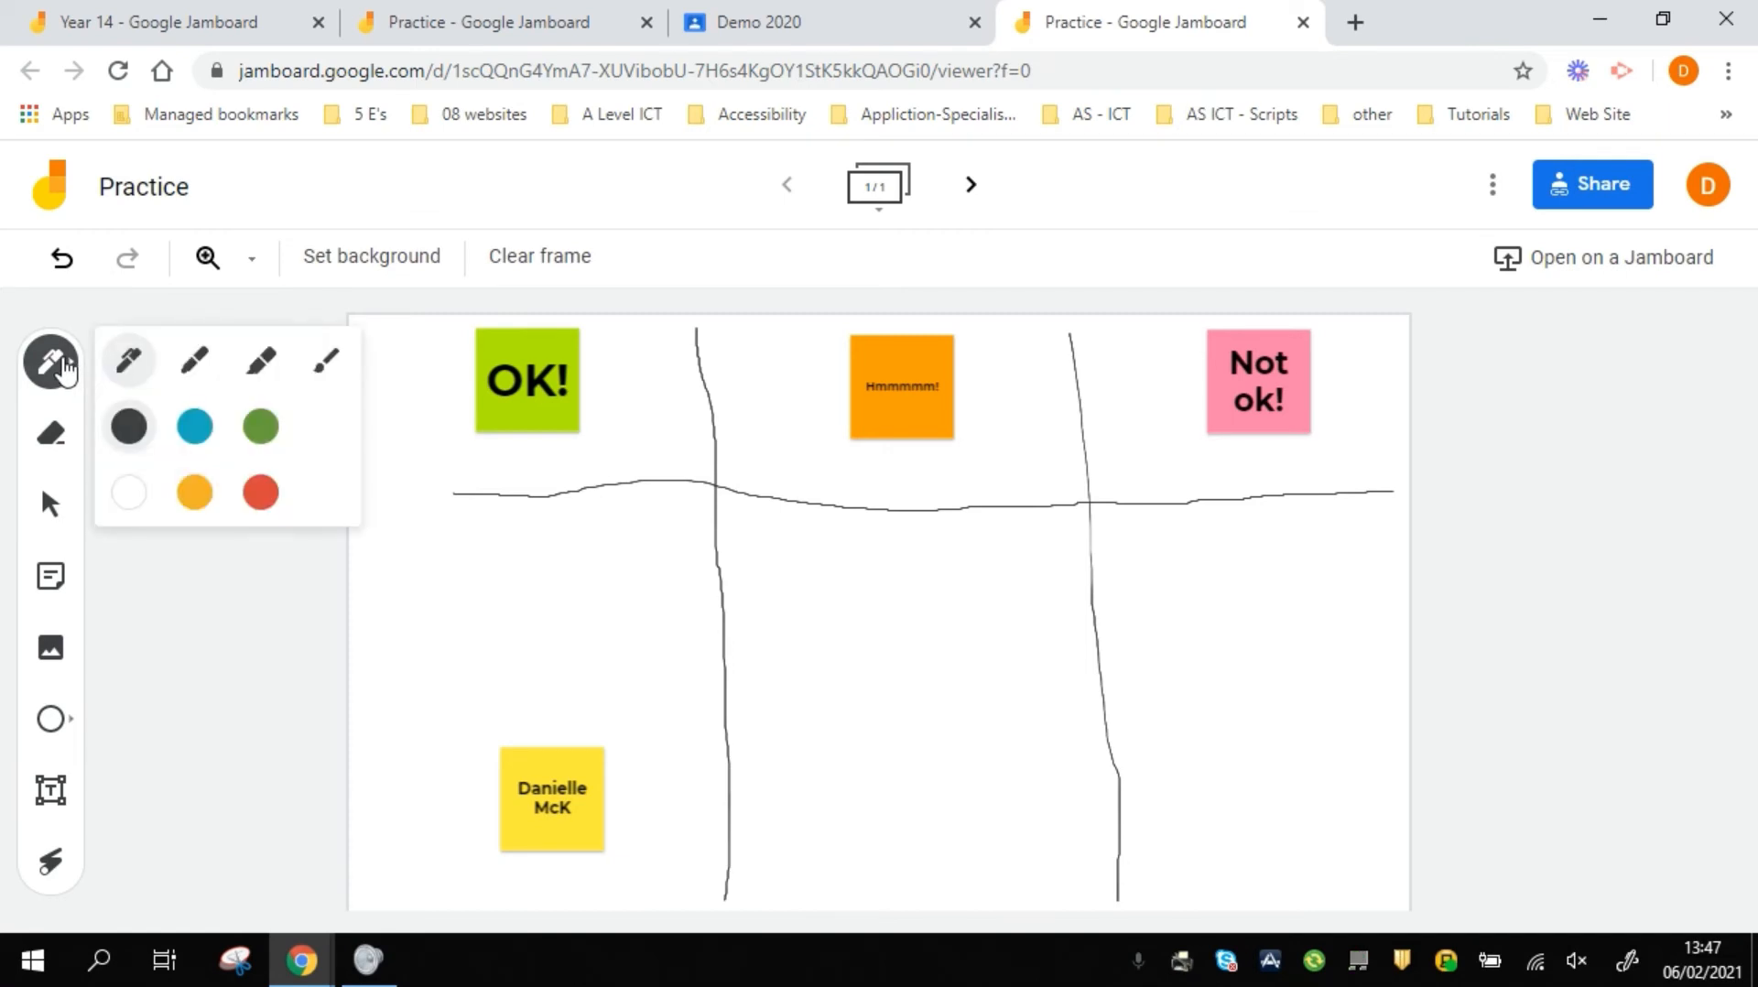
pyautogui.click(260, 494)
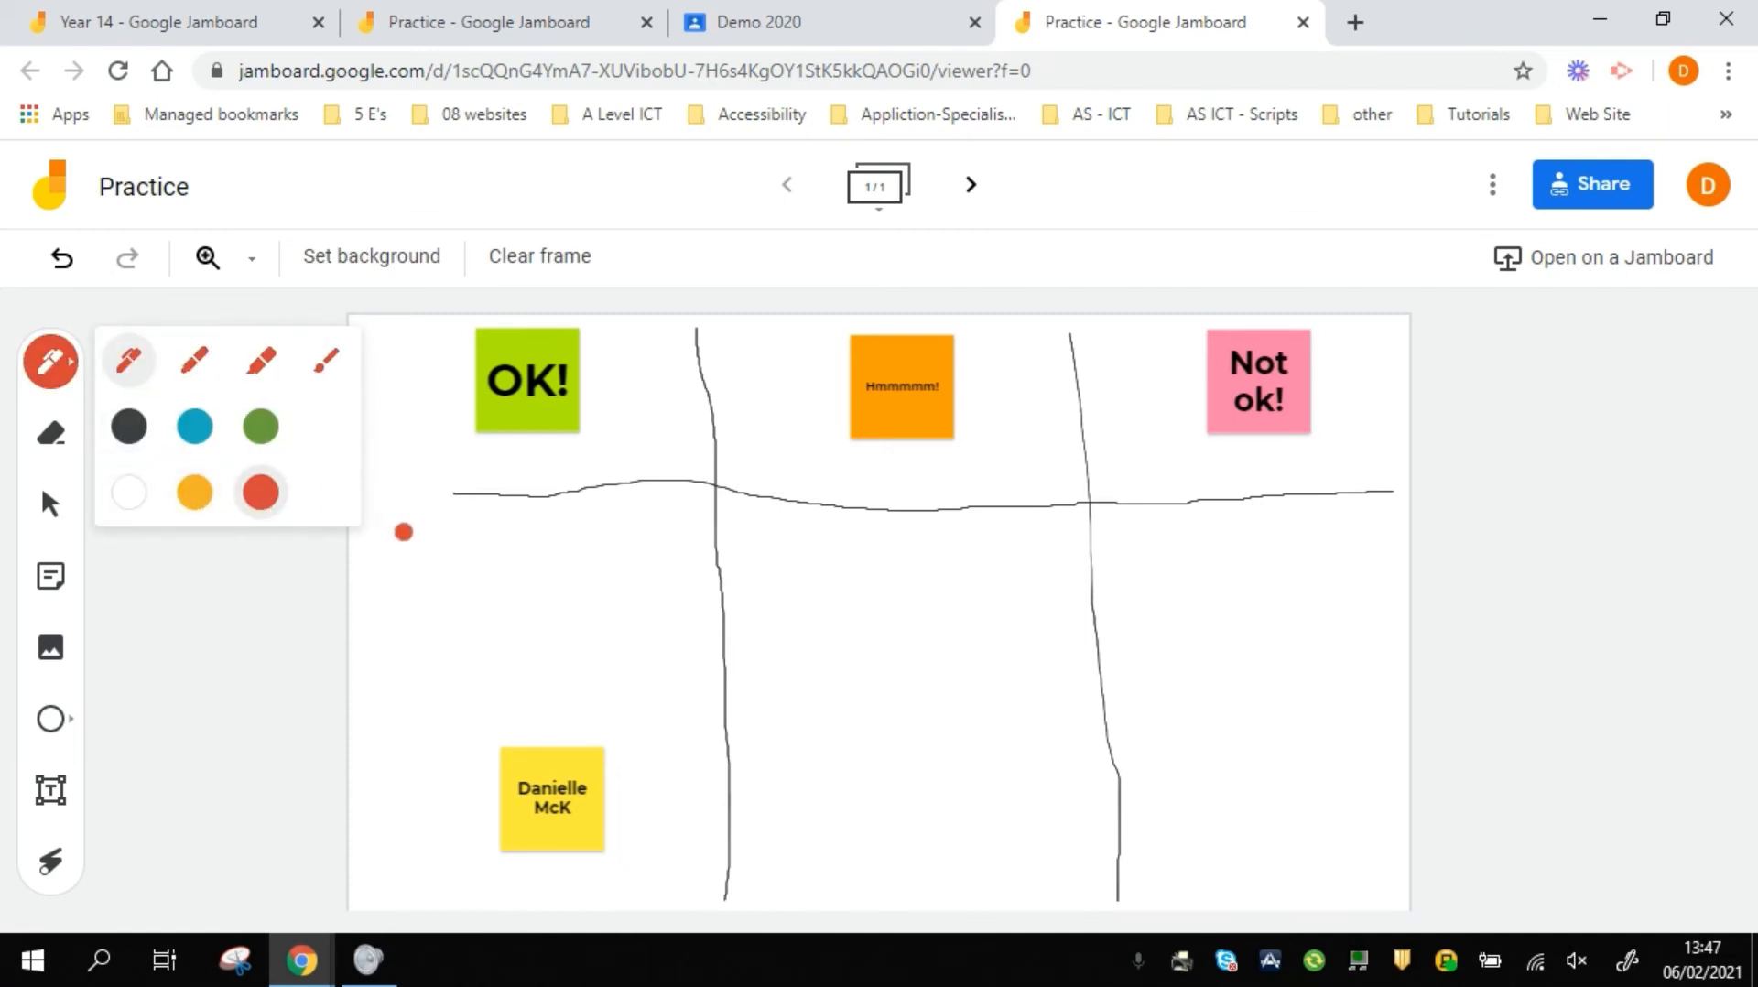
pyautogui.moveTo(404, 534)
pyautogui.mouseDown()
pyautogui.moveTo(431, 545)
pyautogui.moveTo(423, 577)
pyautogui.moveTo(444, 540)
pyautogui.mouseUp()
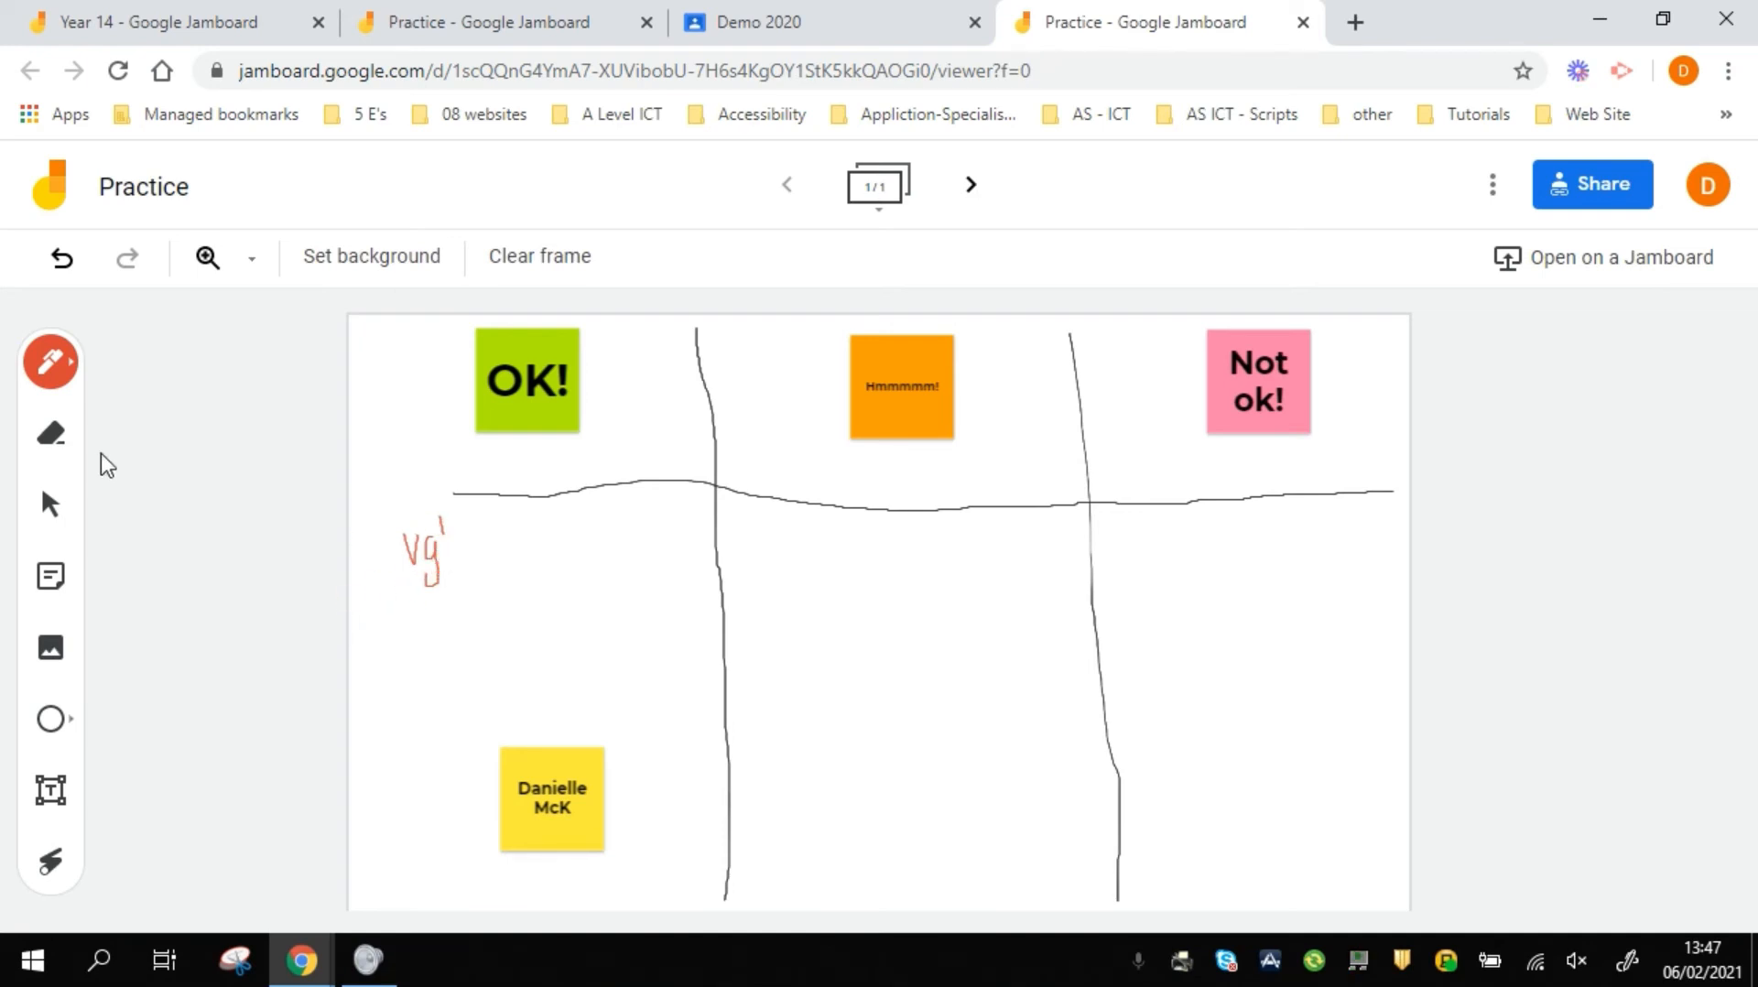
pyautogui.click(50, 432)
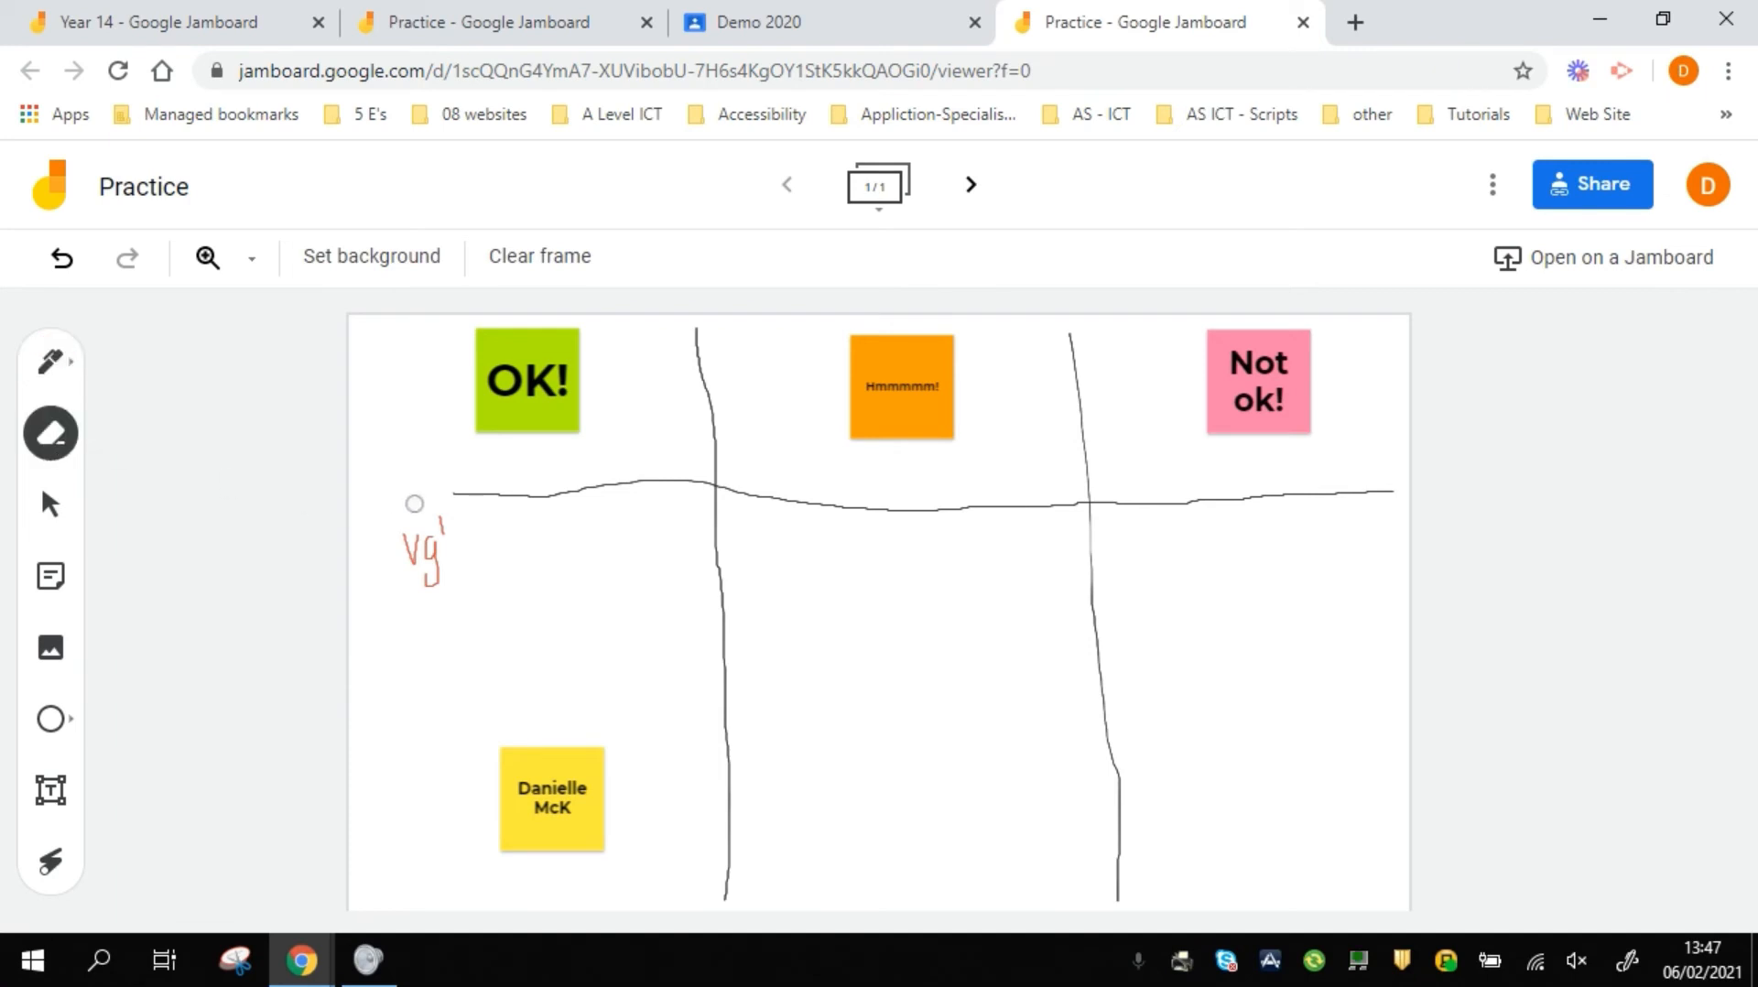
pyautogui.moveTo(430, 522)
pyautogui.mouseDown()
pyautogui.moveTo(447, 540)
pyautogui.moveTo(434, 586)
pyautogui.moveTo(430, 529)
pyautogui.moveTo(402, 540)
pyautogui.moveTo(423, 577)
pyautogui.moveTo(416, 546)
pyautogui.mouseUp()
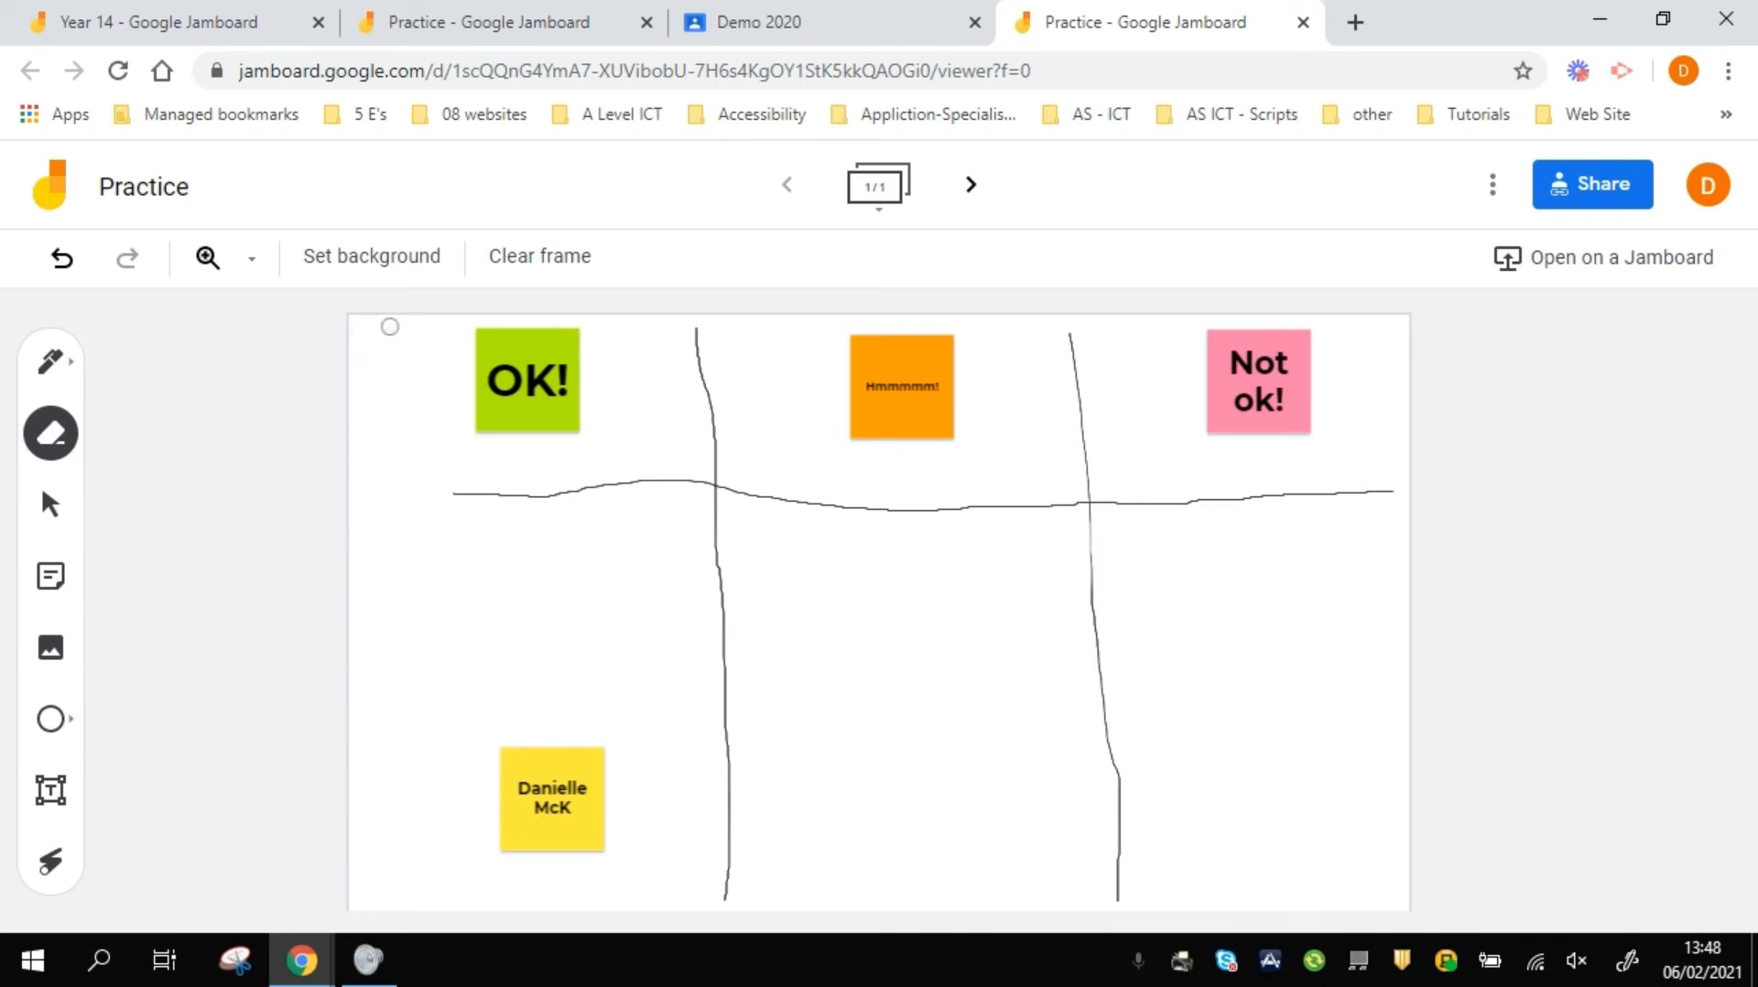
# - Clear everything from the first frame and undo the clearing
pyautogui.click(542, 266)
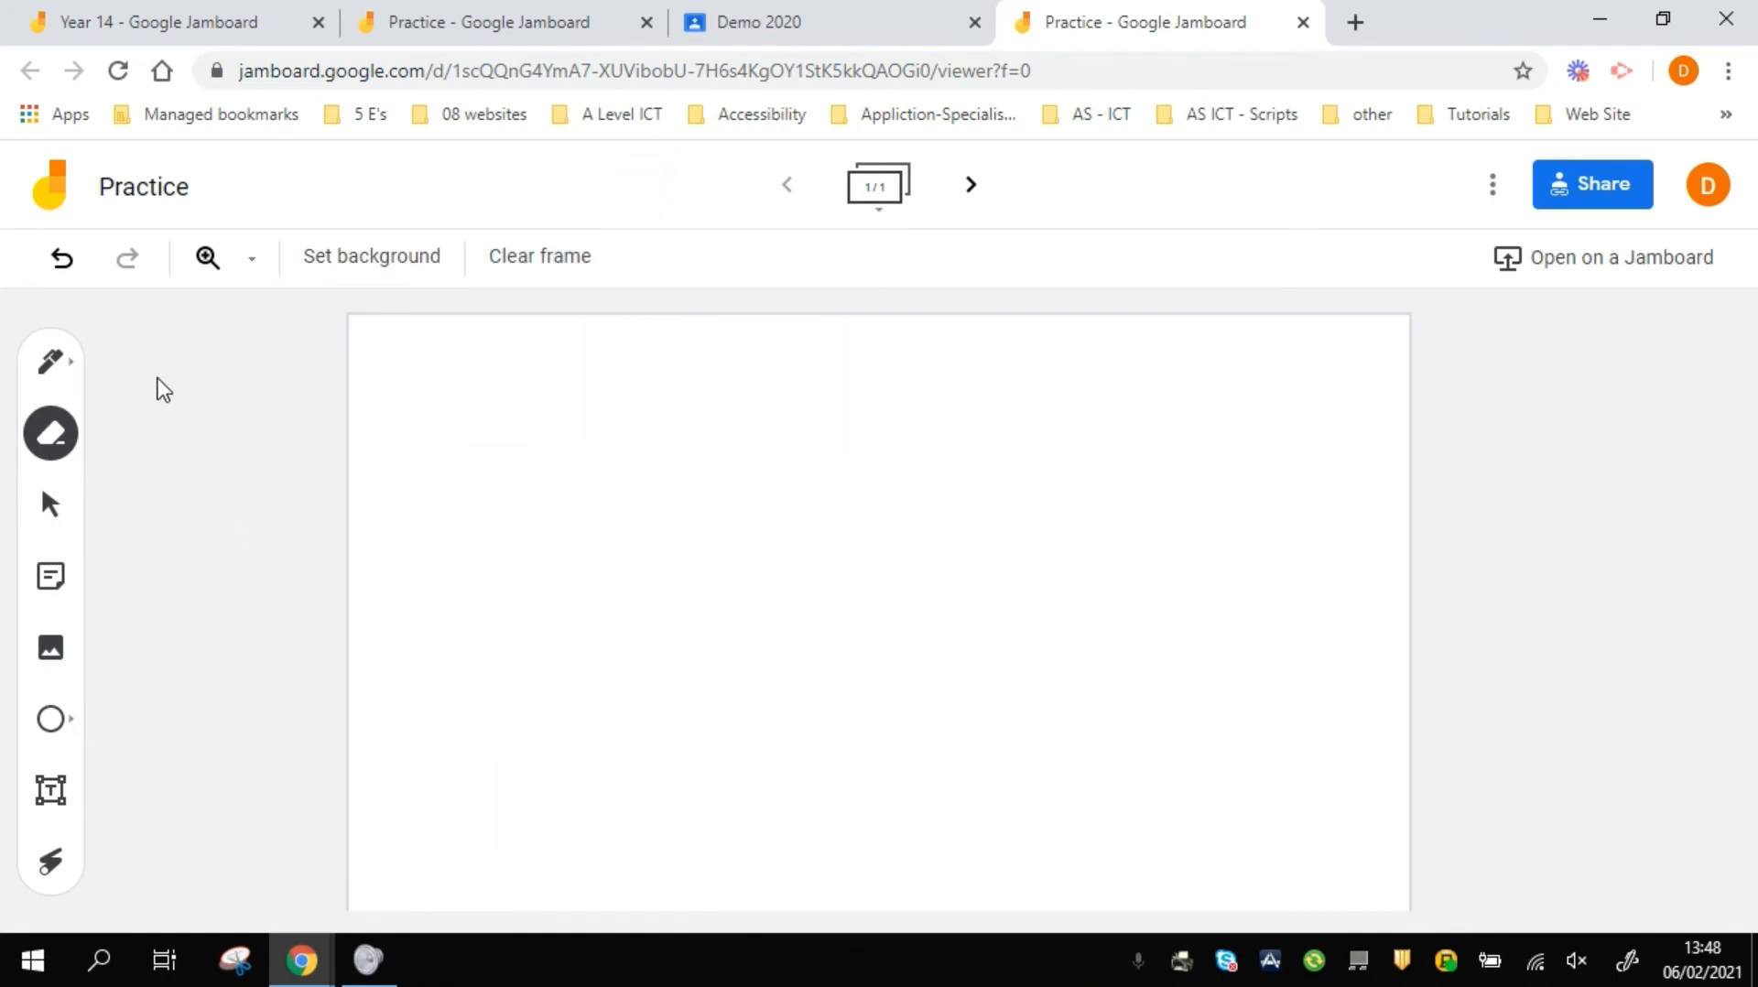
pyautogui.click(66, 273)
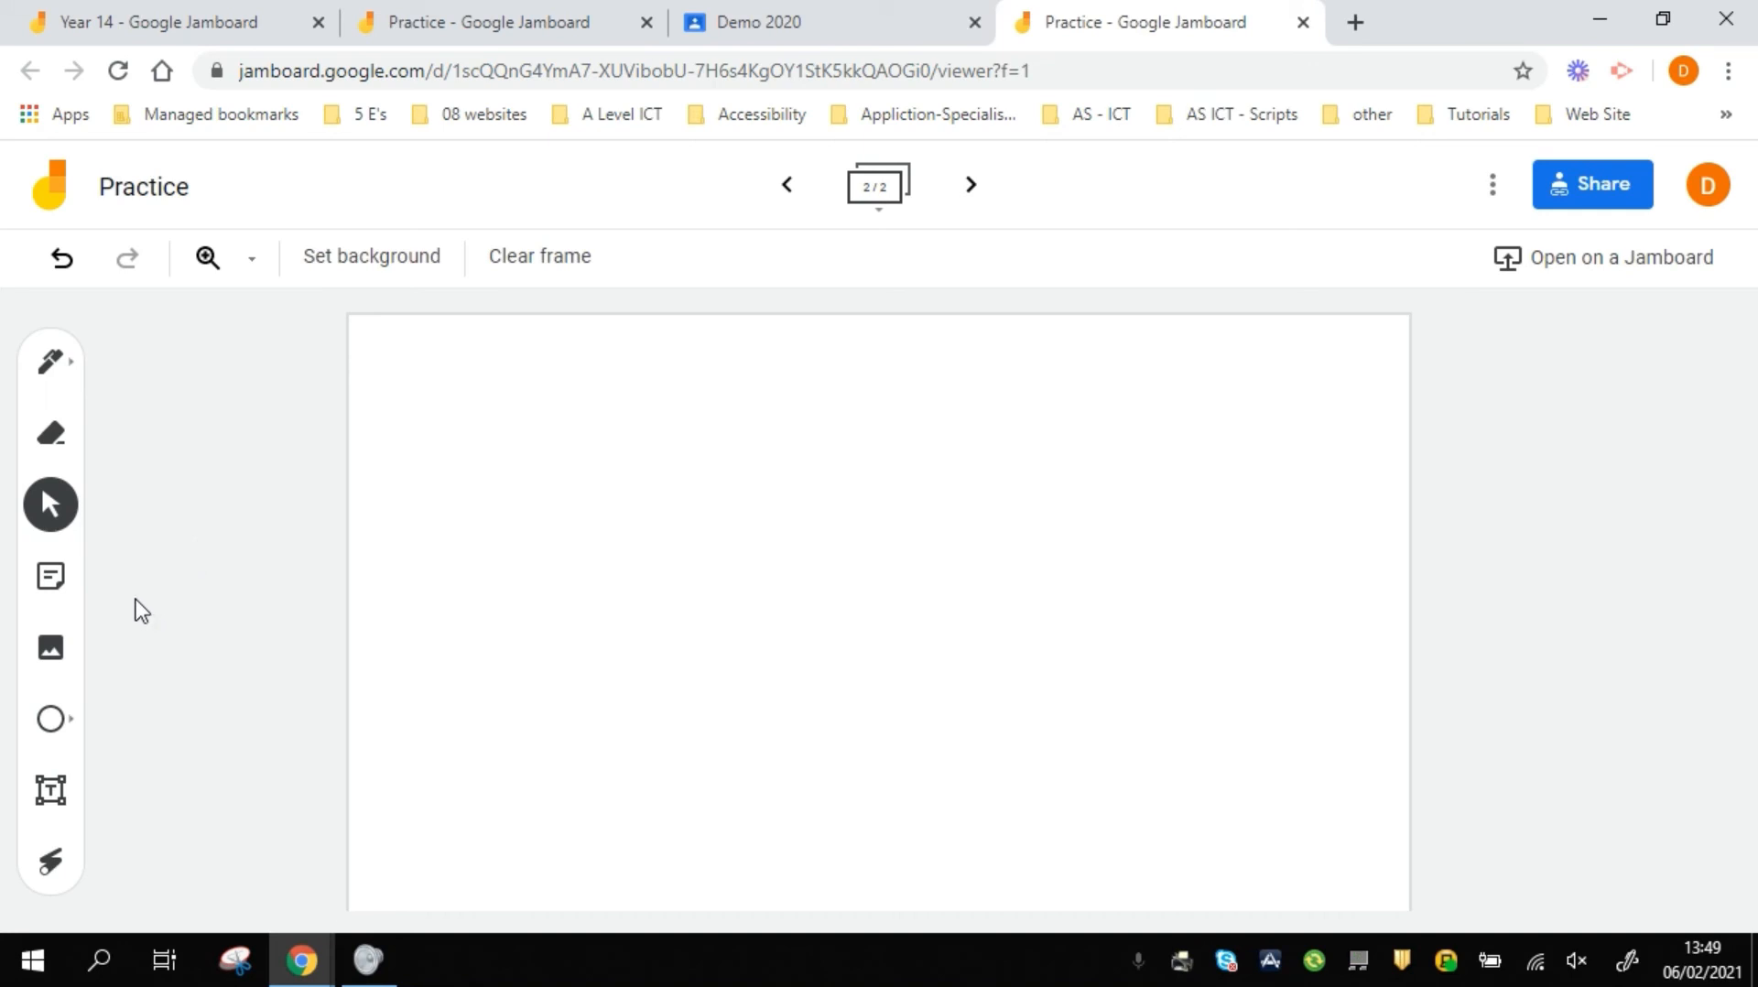
# - On the blank second frame, enter "GUI" as the text of a new yellow sticky note
pyautogui.click(50, 577)
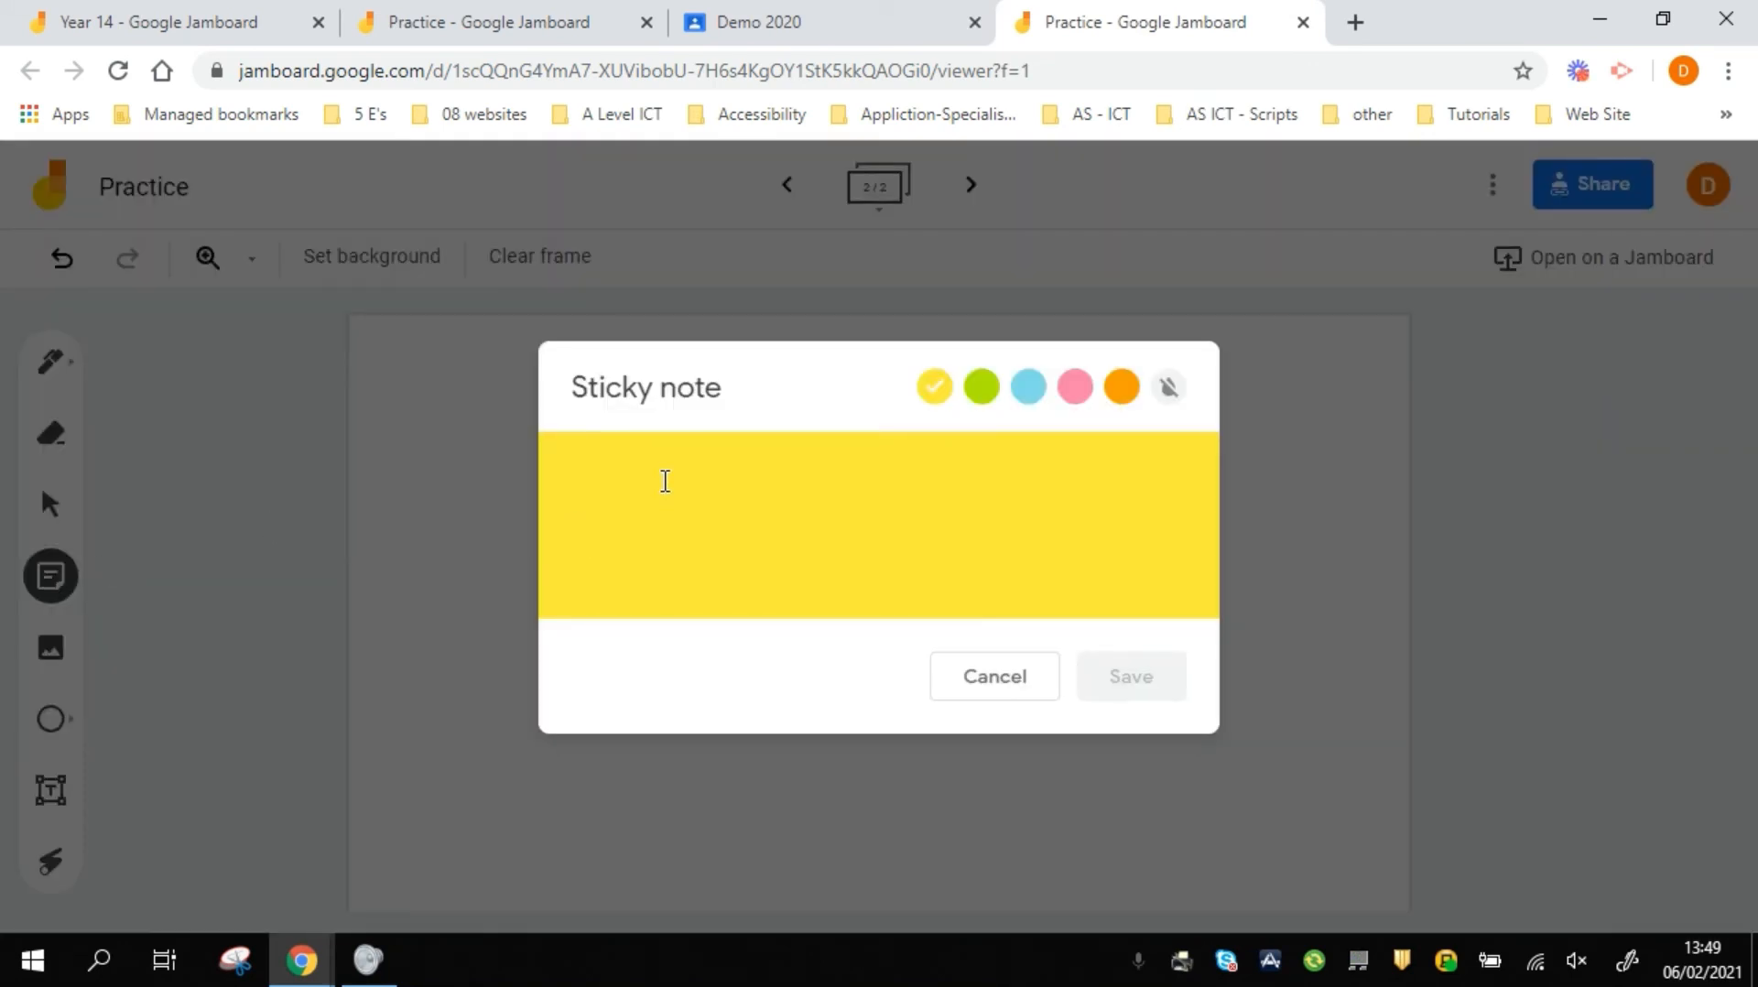
pyautogui.write('GUI')
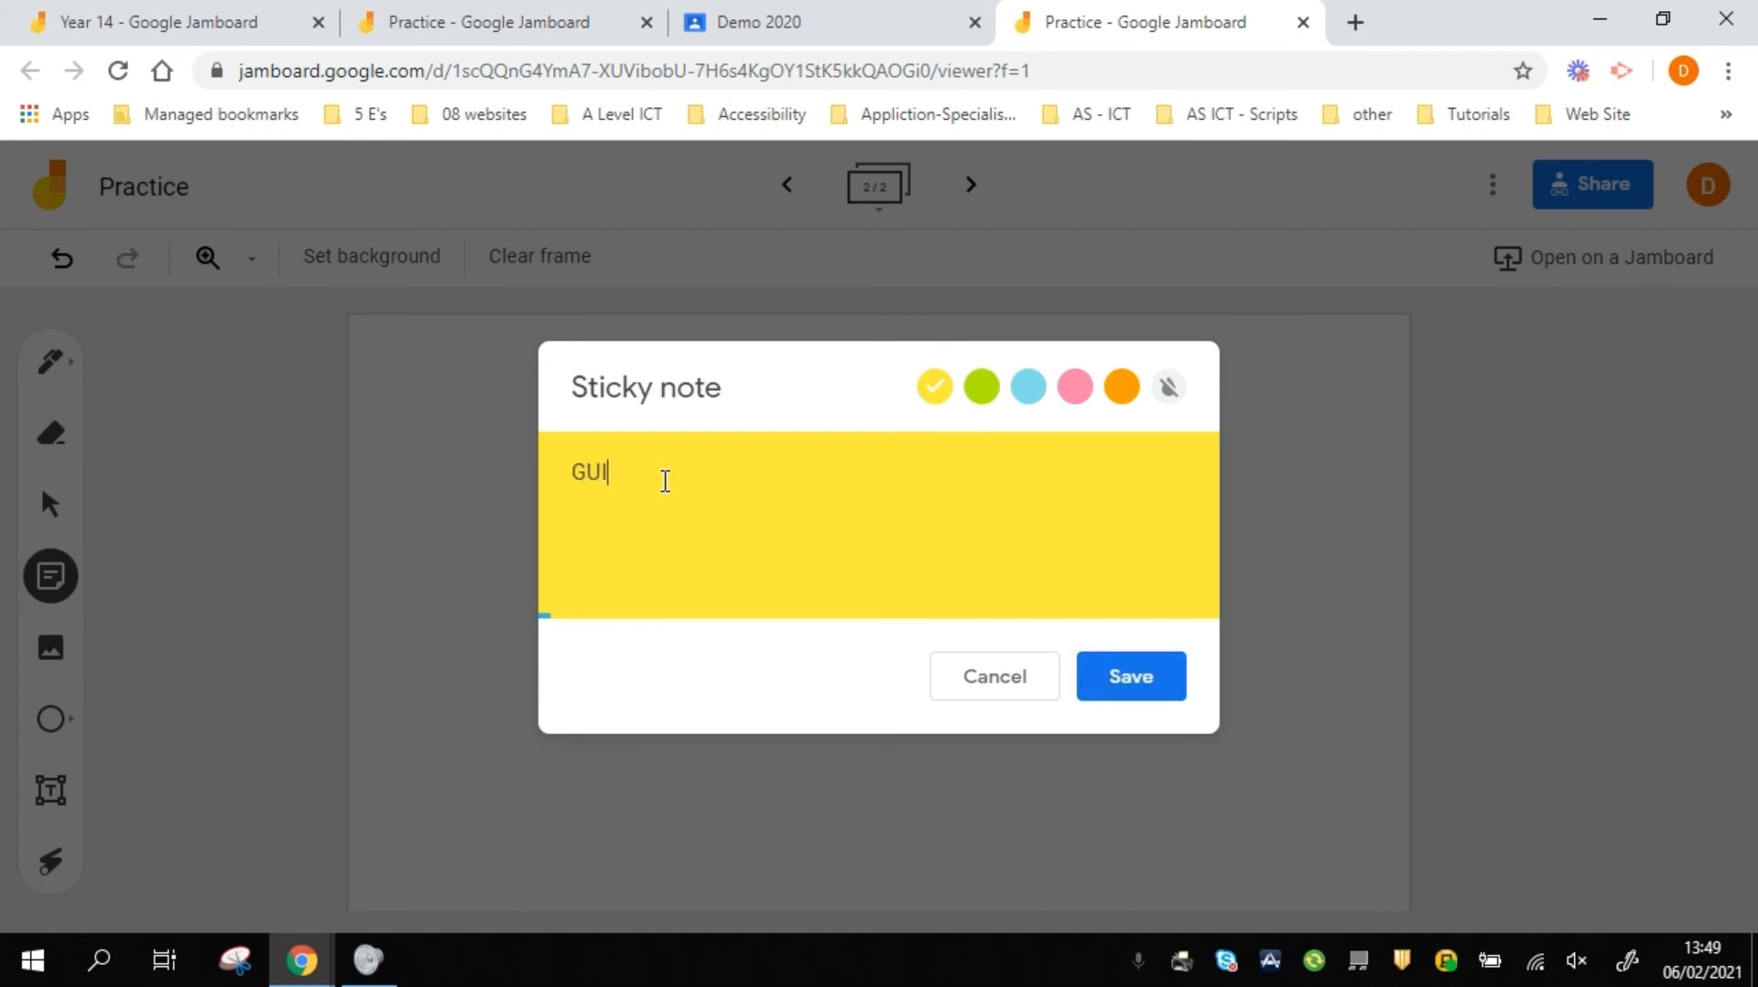